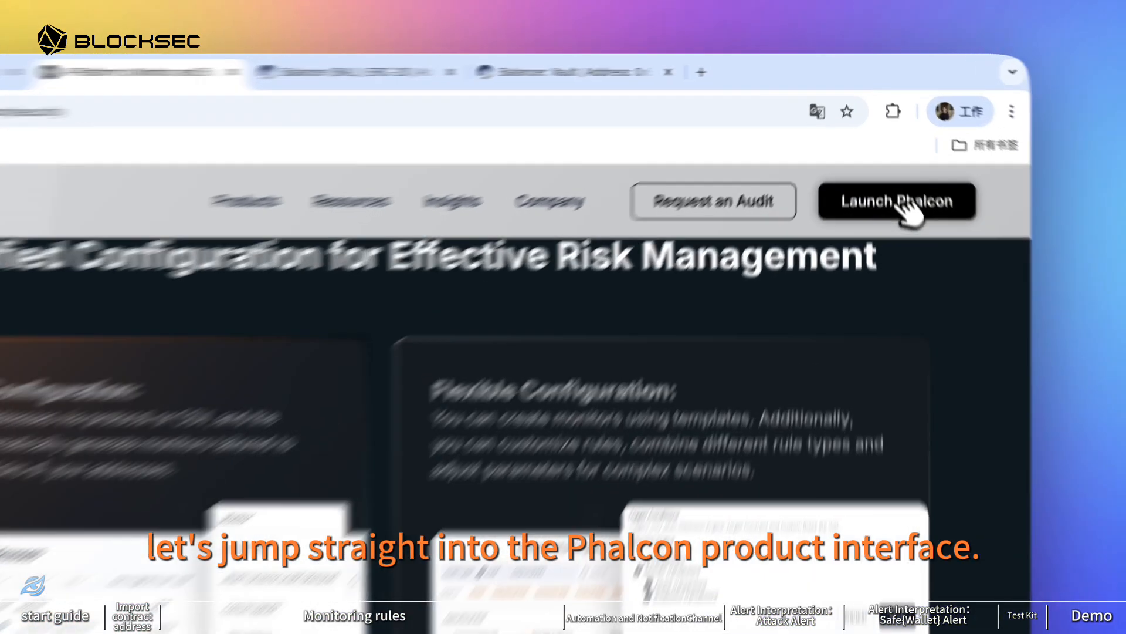
# Launch Phalcon and look over the dashboard's setup tasks and alert activity
pyautogui.click(887, 147)
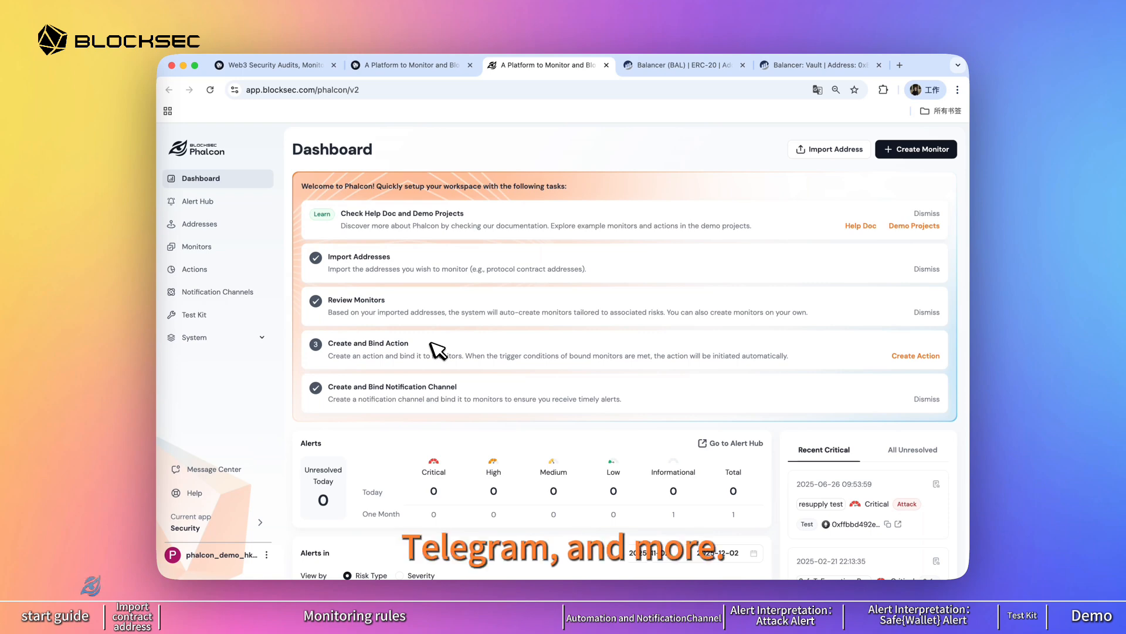
pyautogui.scroll(-1, 437, 351)
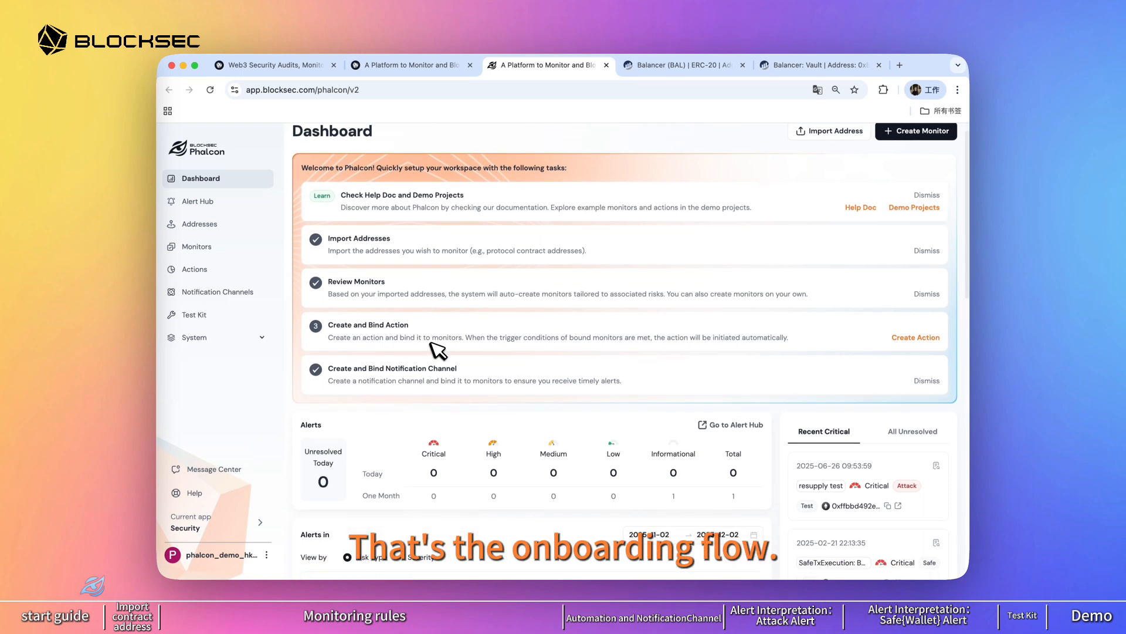
pyautogui.scroll(-5, 578, 369)
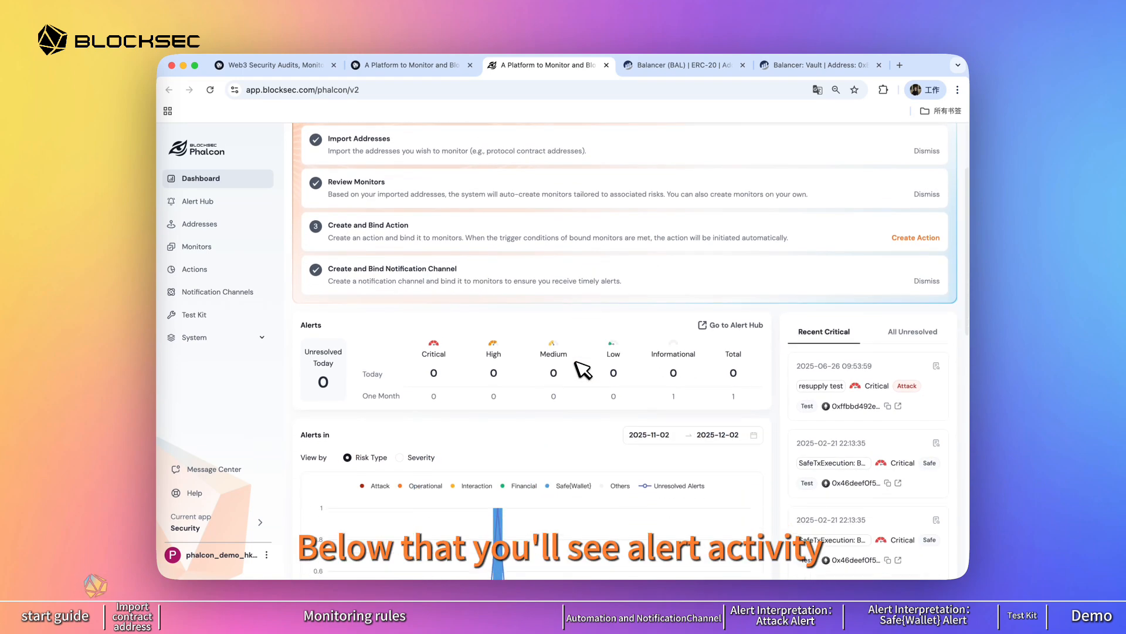
pyautogui.scroll(-1, 642, 405)
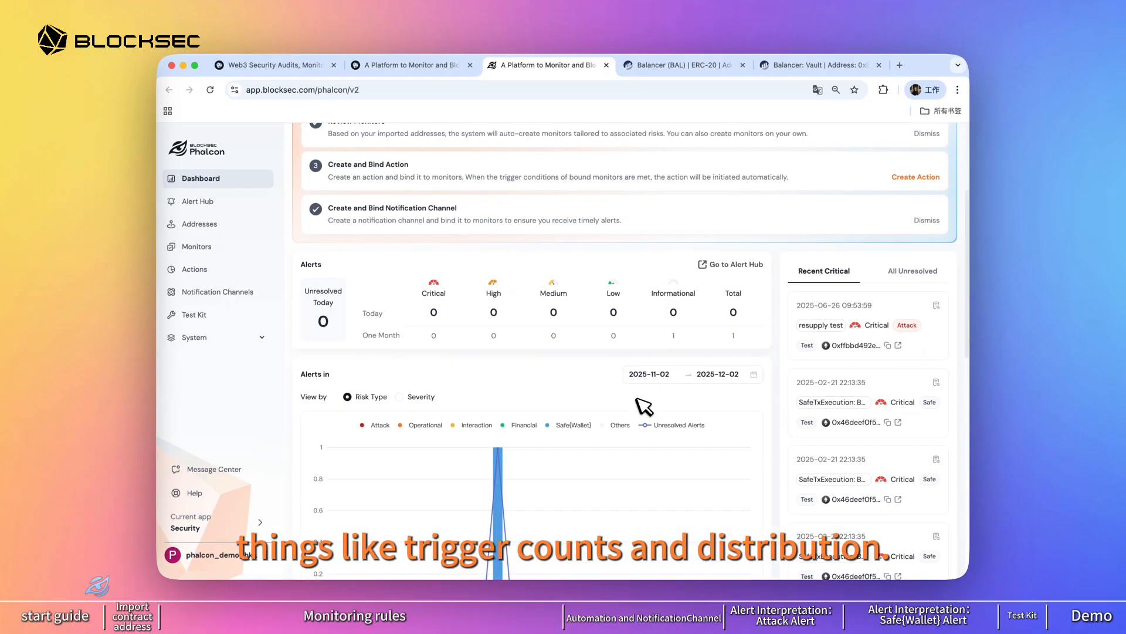
pyautogui.scroll(-10, 645, 408)
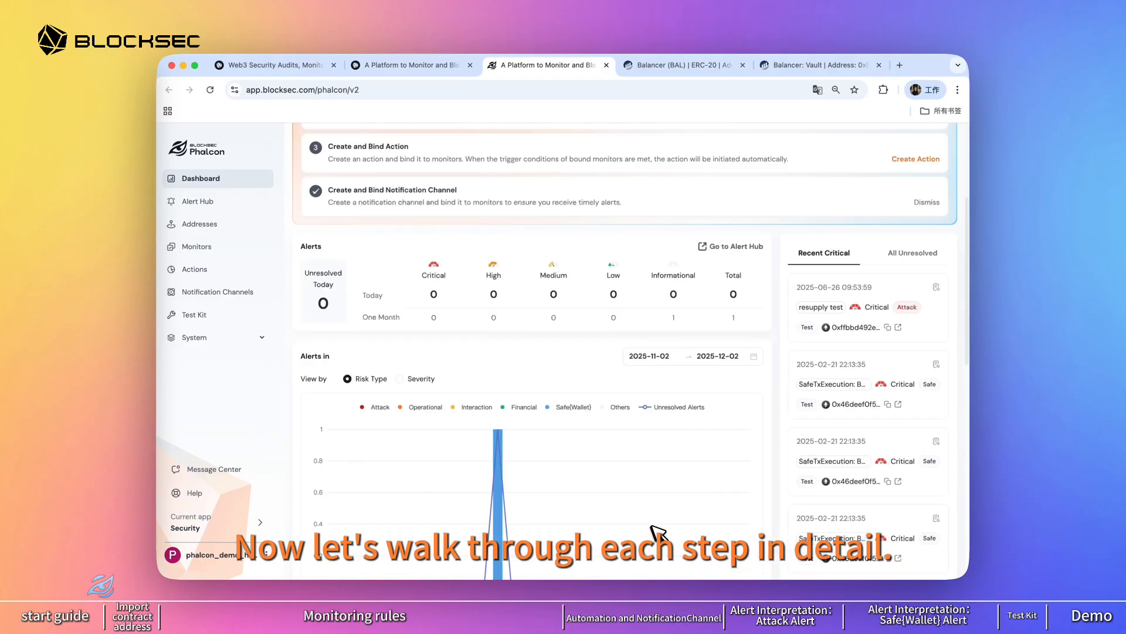
pyautogui.scroll(4, 301, 240)
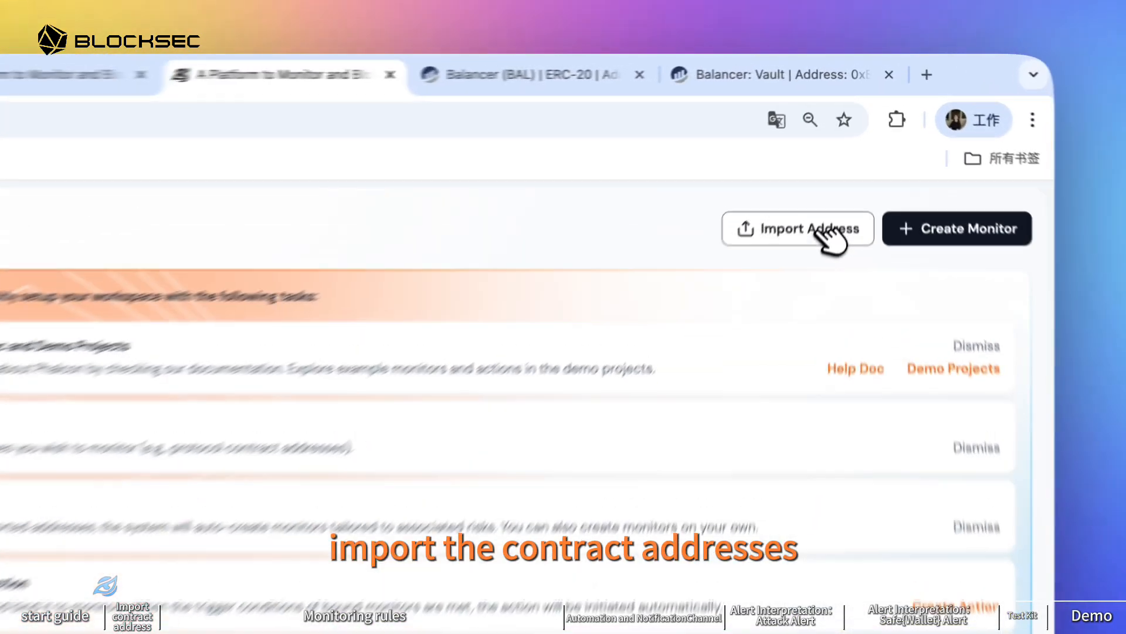
# Open the address import and check the protocol and CSV upload methods, ending on the single address method
pyautogui.click(843, 151)
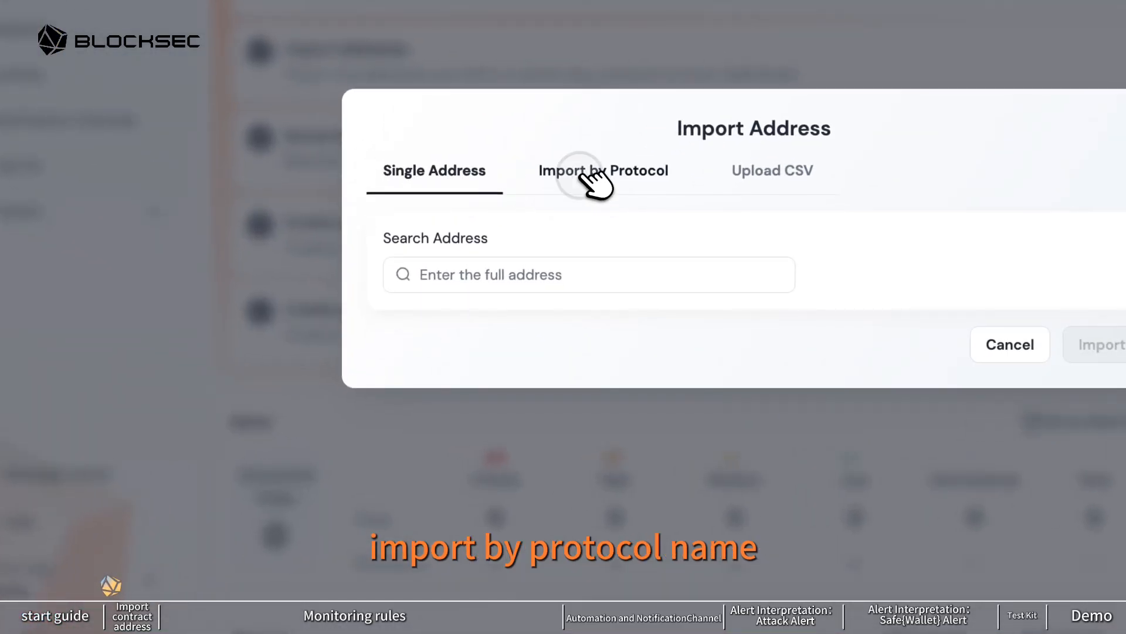
pyautogui.click(477, 319)
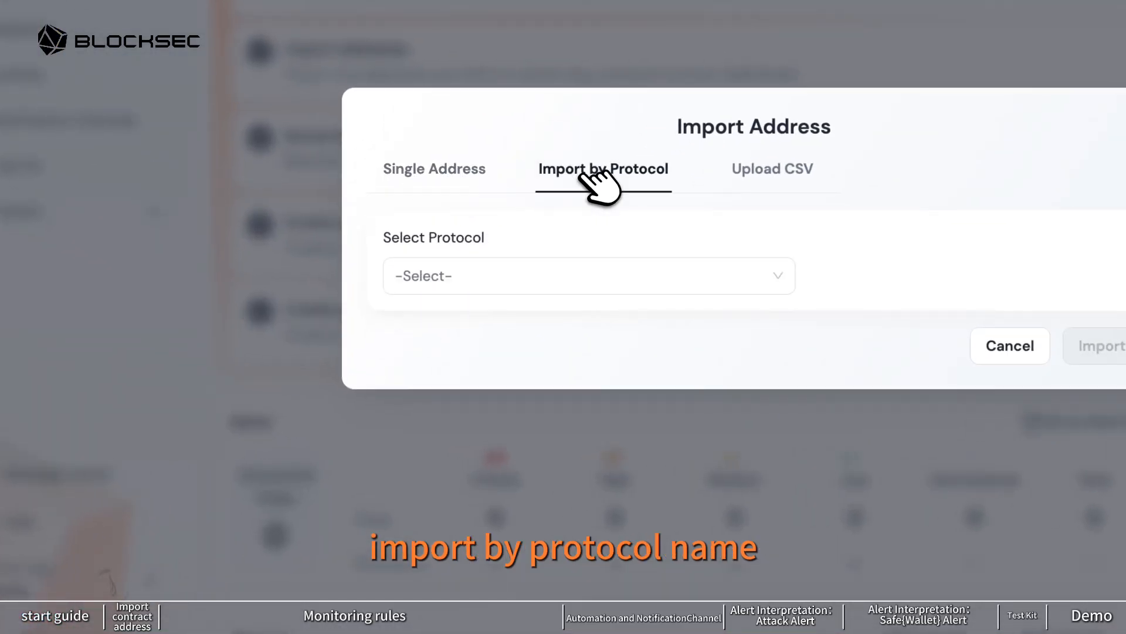
pyautogui.click(589, 286)
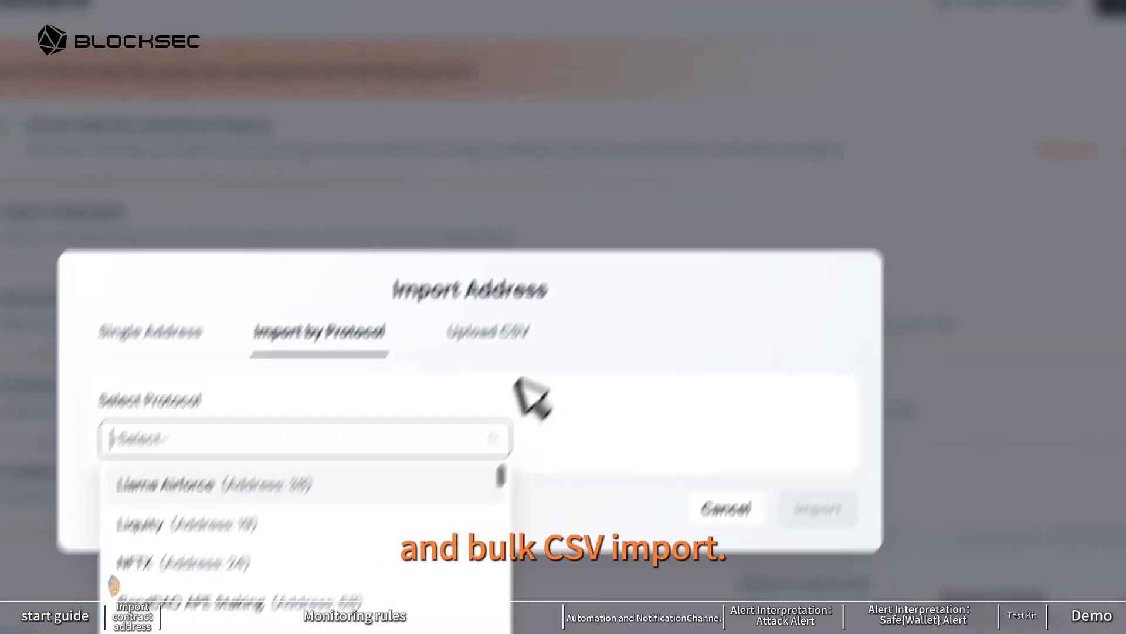
pyautogui.click(499, 332)
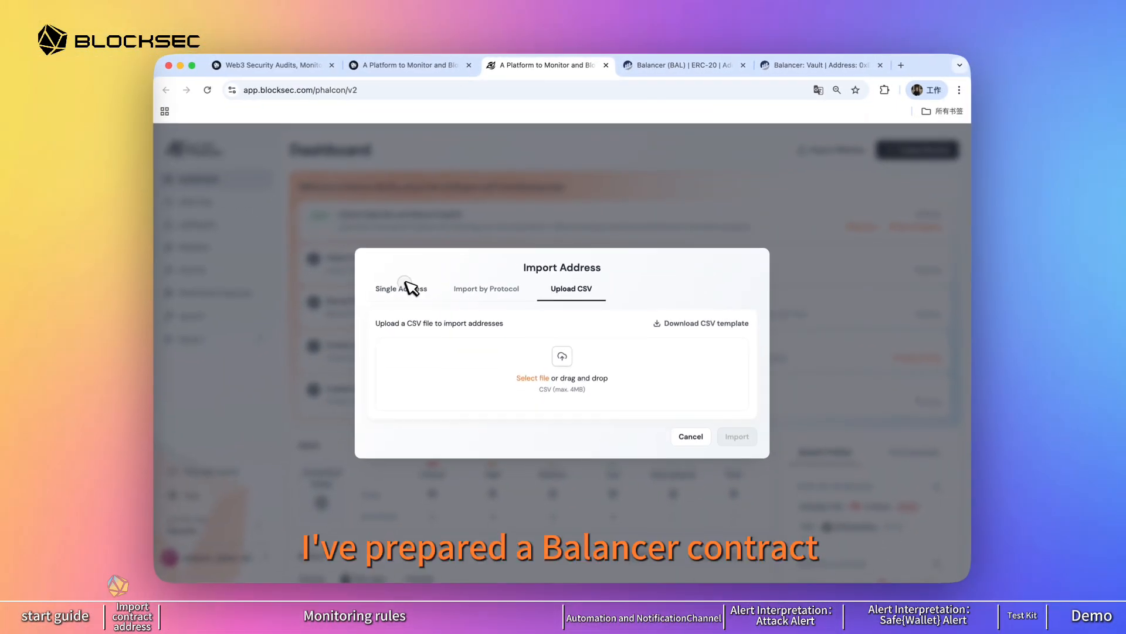
pyautogui.click(128, 330)
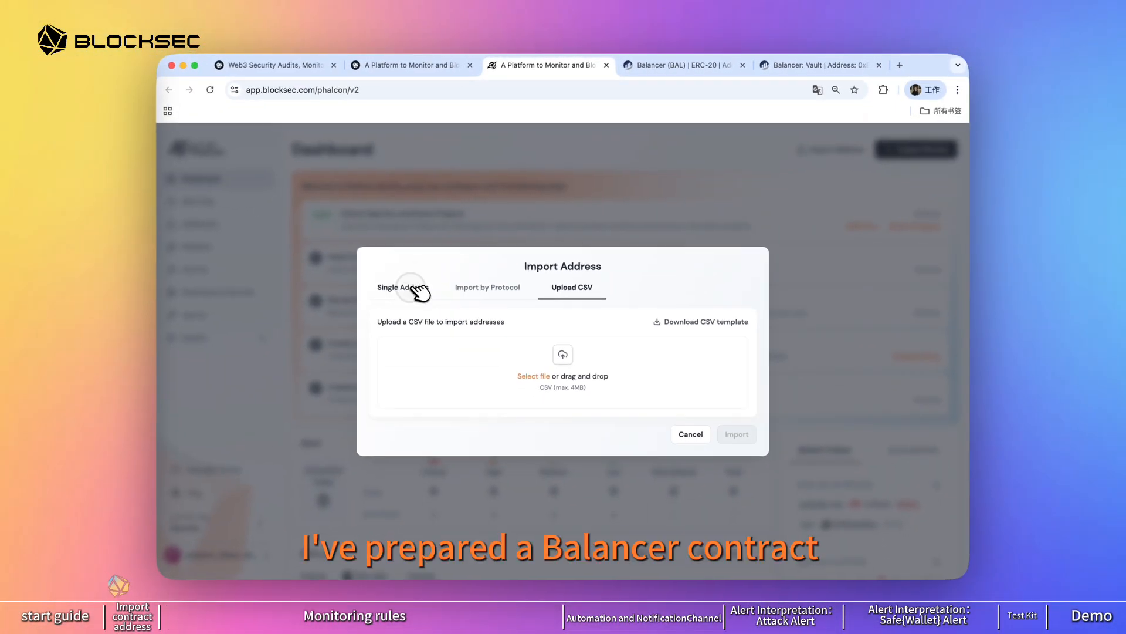
# Copy the Balancer Vault contract address from its Etherscan page and search for it in Phalcon's single address import
pyautogui.click(807, 70)
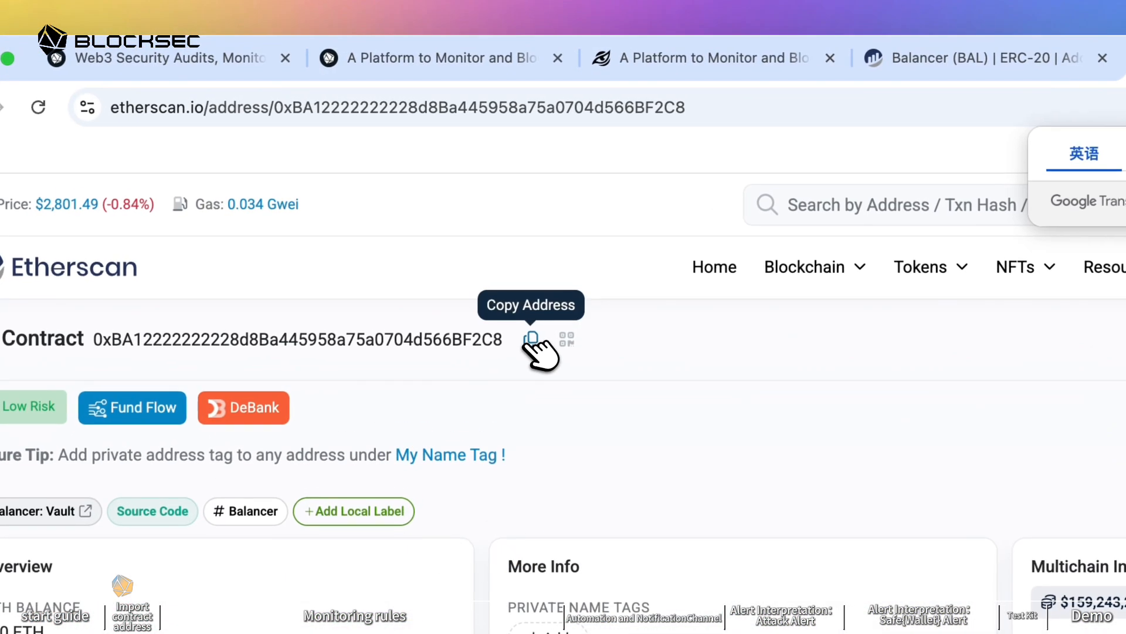
pyautogui.click(457, 205)
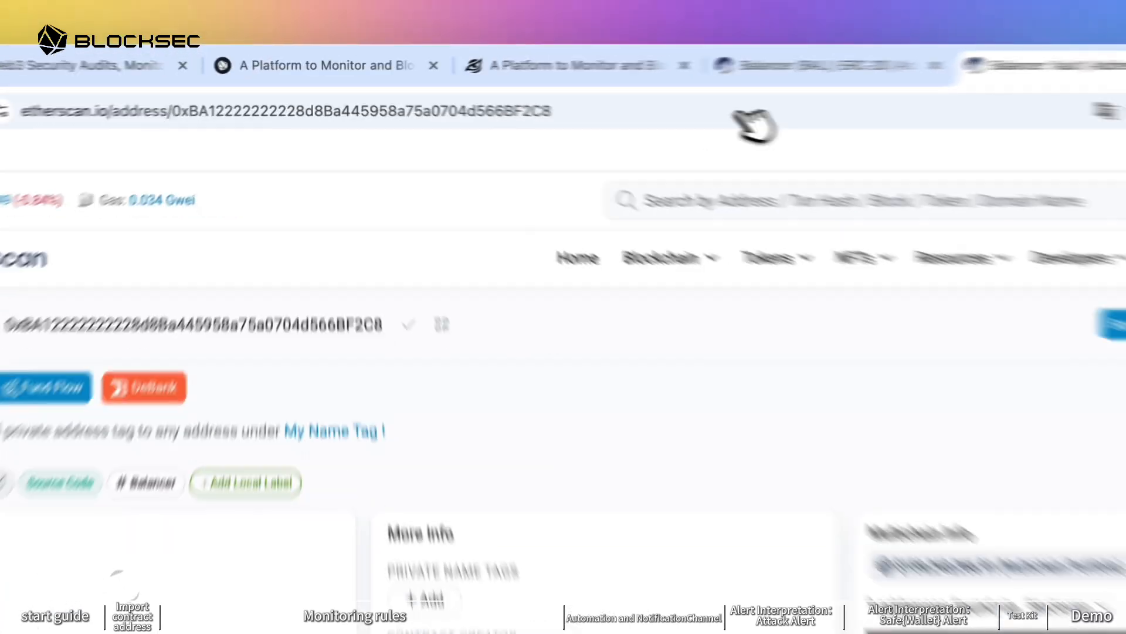
pyautogui.click(674, 76)
pyautogui.click(578, 71)
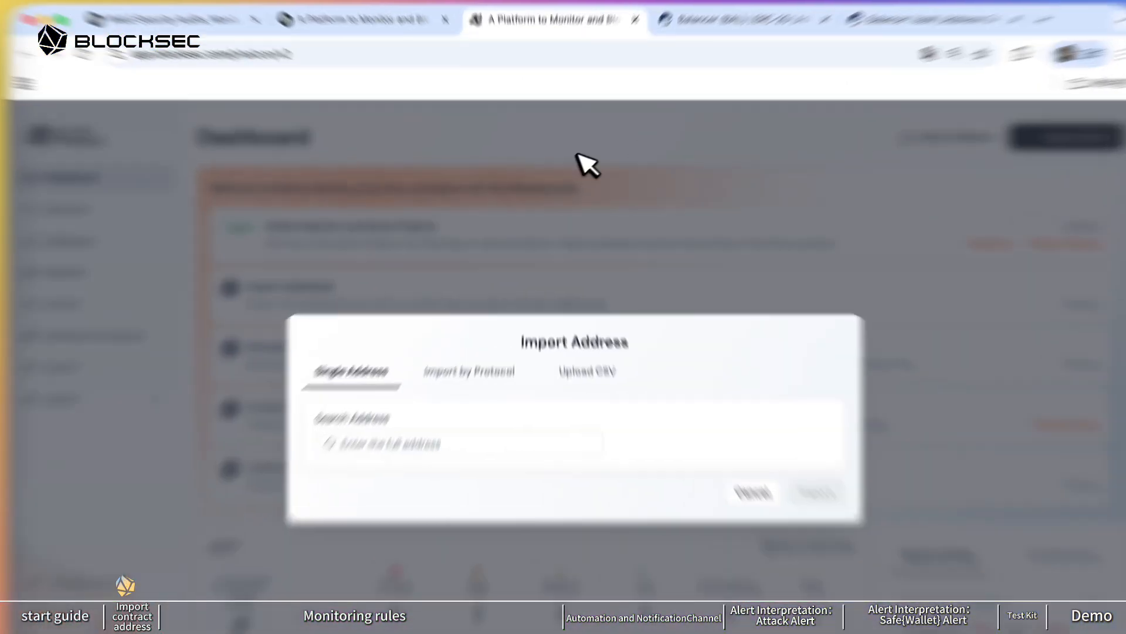
pyautogui.click(419, 442)
pyautogui.hotkey('ctrl', 'v')
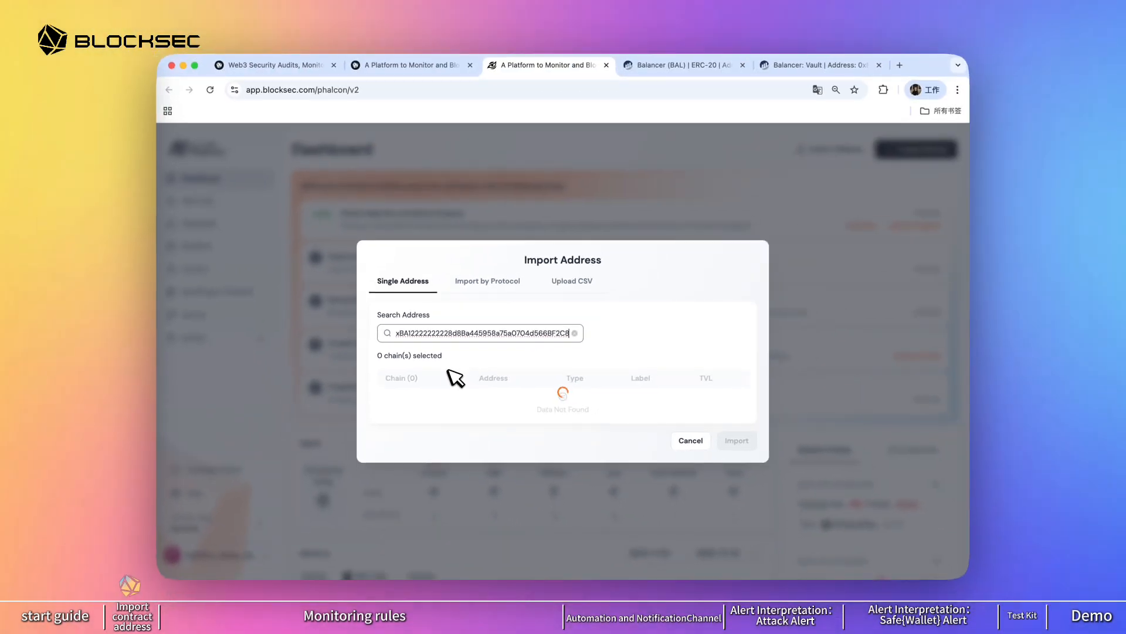
# Select only the Ethereum Vault contract among the listed chains, add it and import it
pyautogui.scroll(-5, 455, 377)
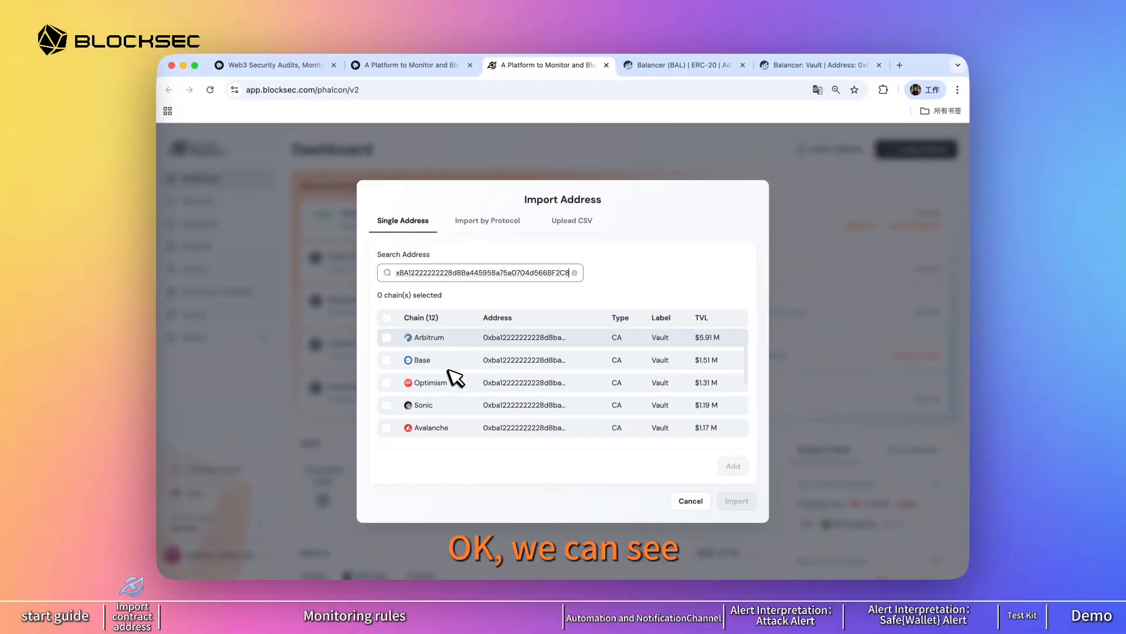
pyautogui.scroll(5, 454, 377)
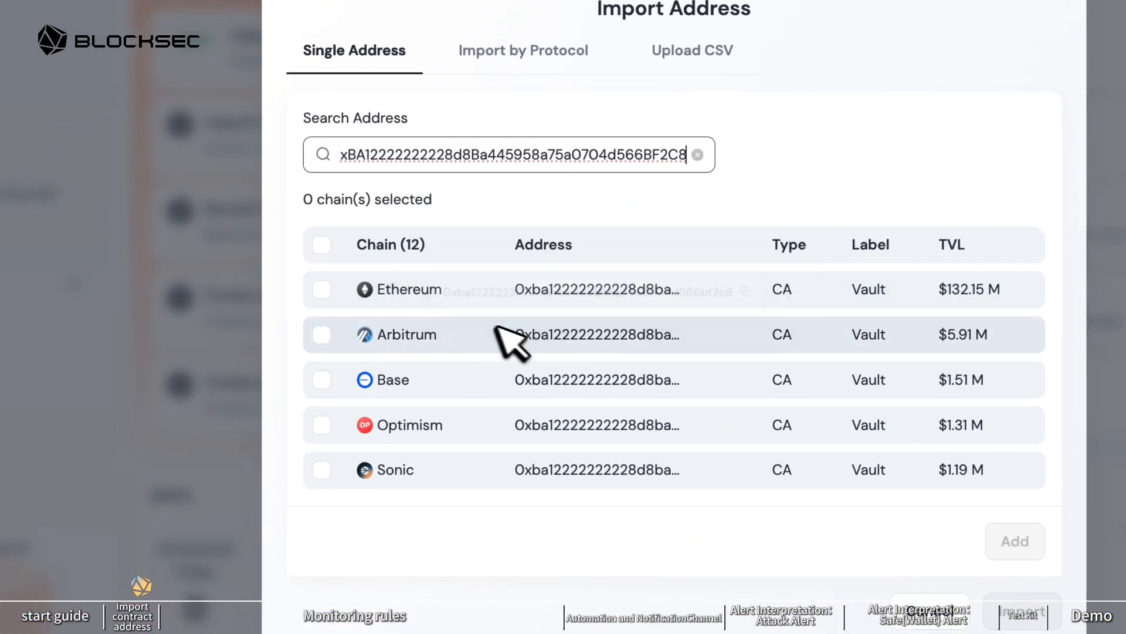
pyautogui.click(322, 290)
pyautogui.click(1015, 541)
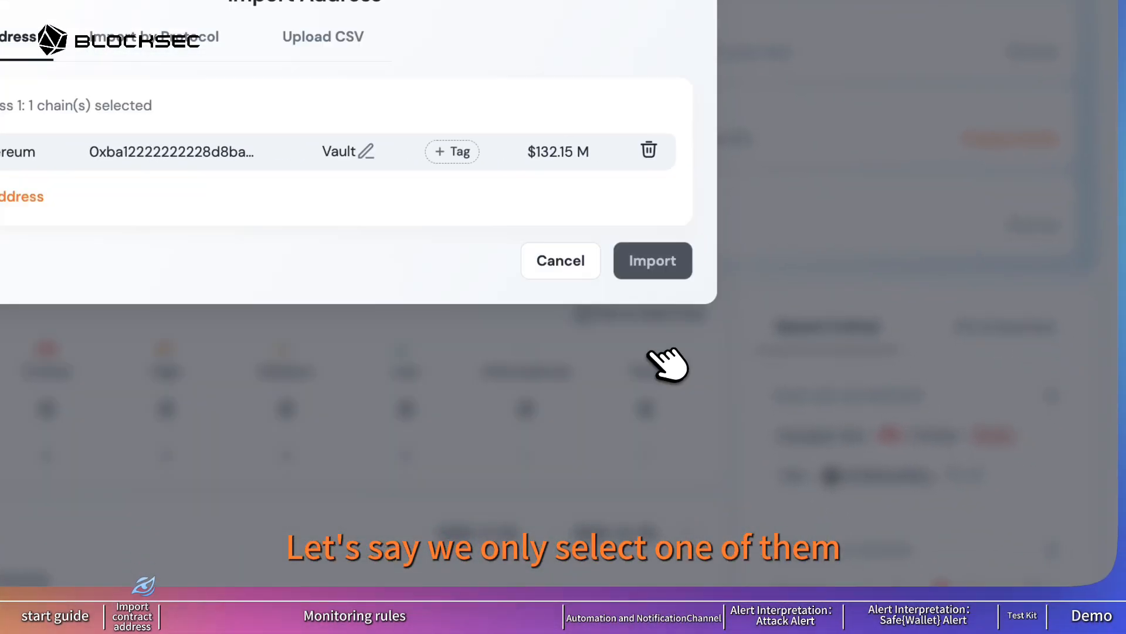
pyautogui.click(666, 262)
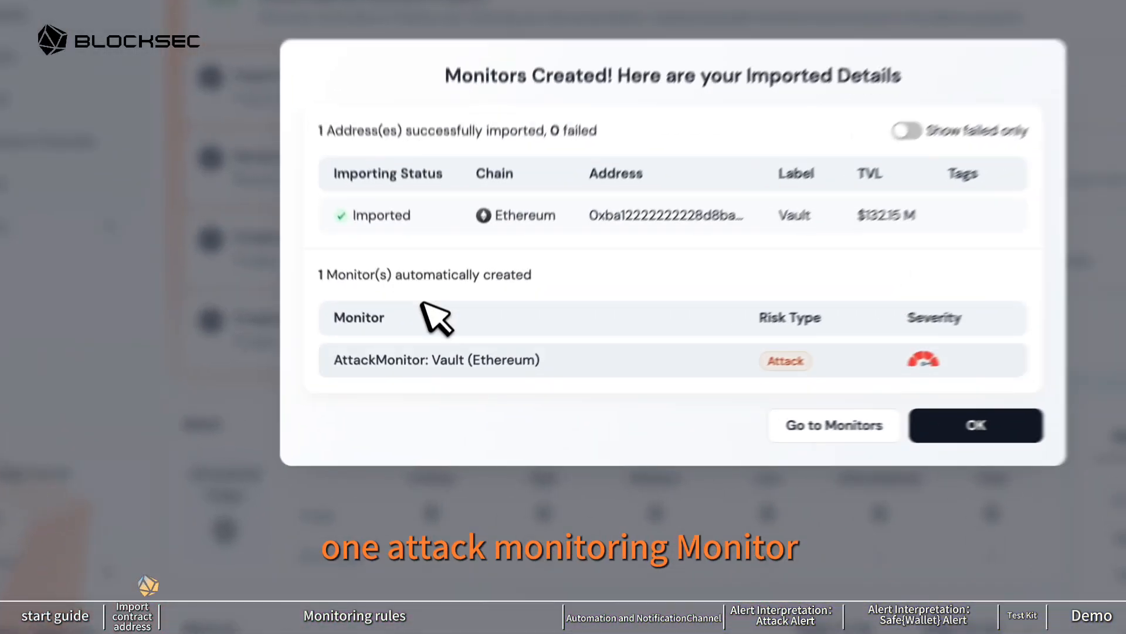
# Review the automatically created monitor in the import summary and close the summary
pyautogui.moveTo(382, 409); pyautogui.dragTo(391, 409)
pyautogui.moveTo(342, 353); pyautogui.dragTo(583, 359)
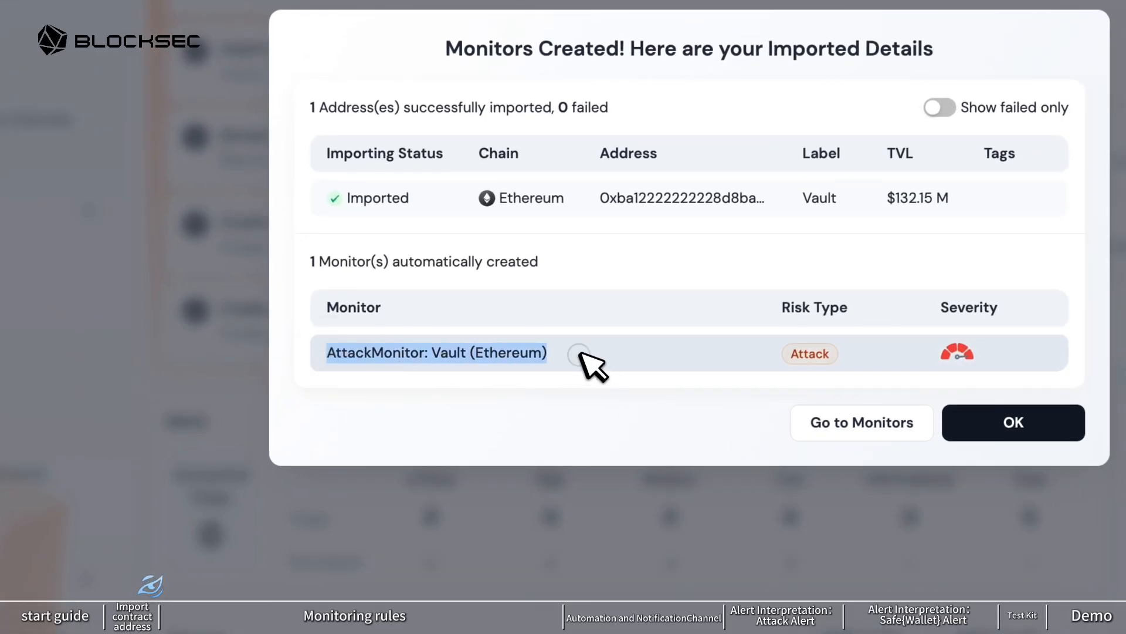
pyautogui.click(584, 359)
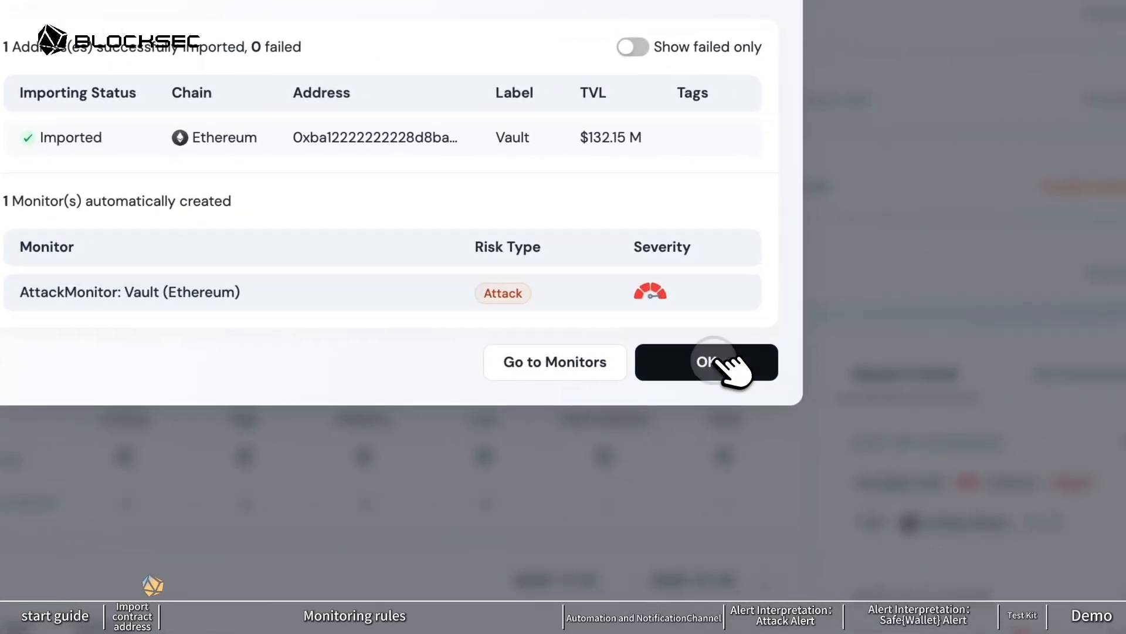
pyautogui.click(1013, 422)
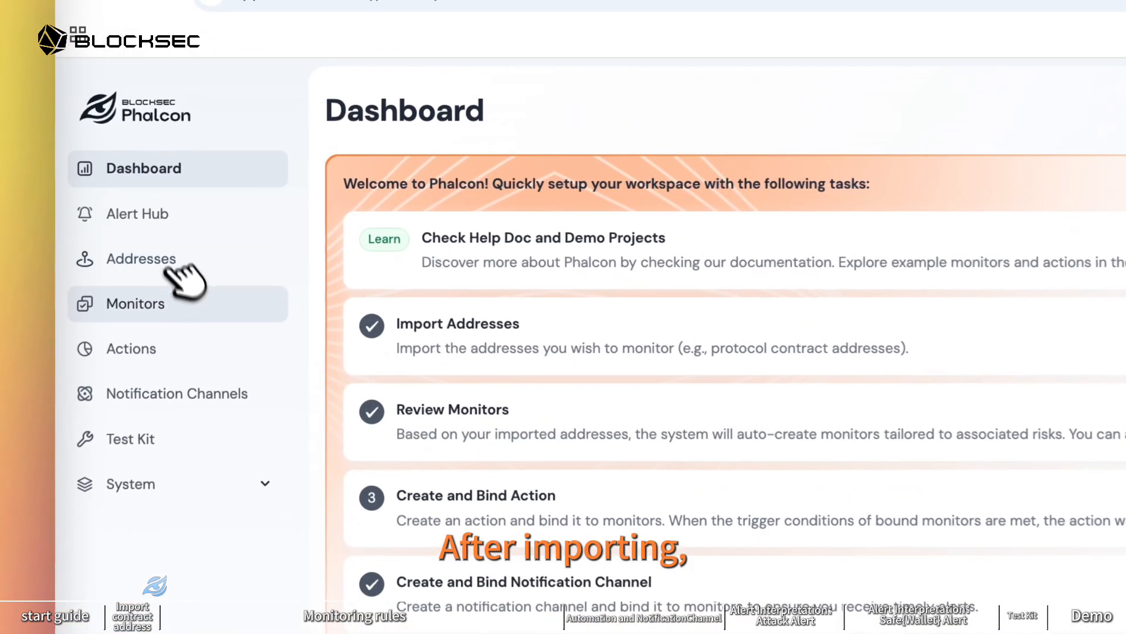
# Find the imported Vault in the address list and open the full details page of its attack monitor
pyautogui.click(211, 225)
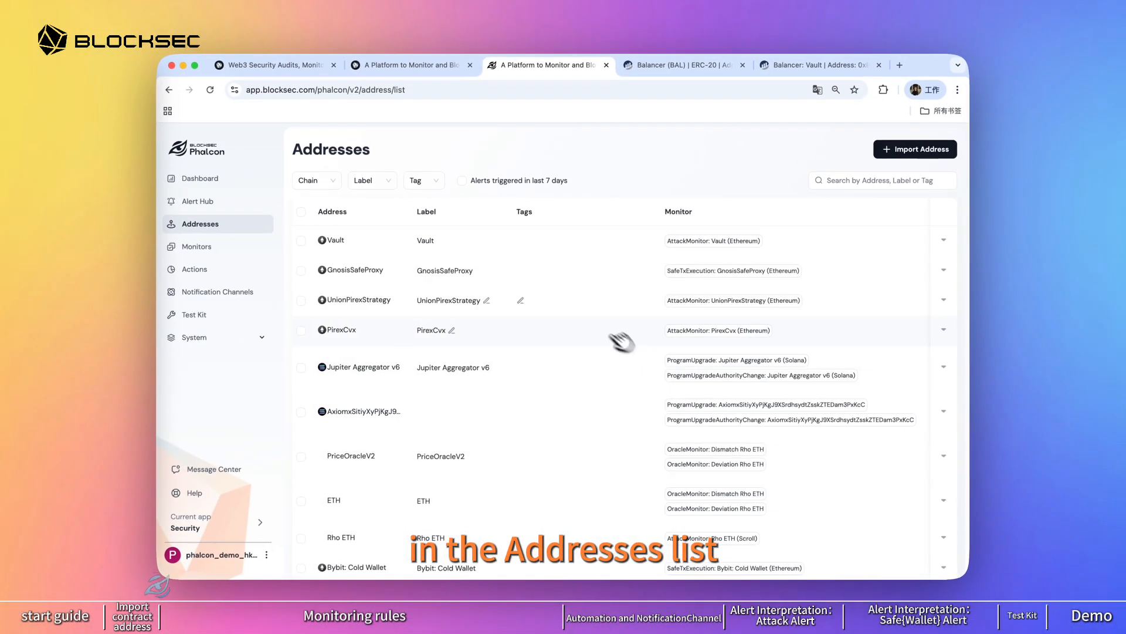
pyautogui.moveTo(381, 273)
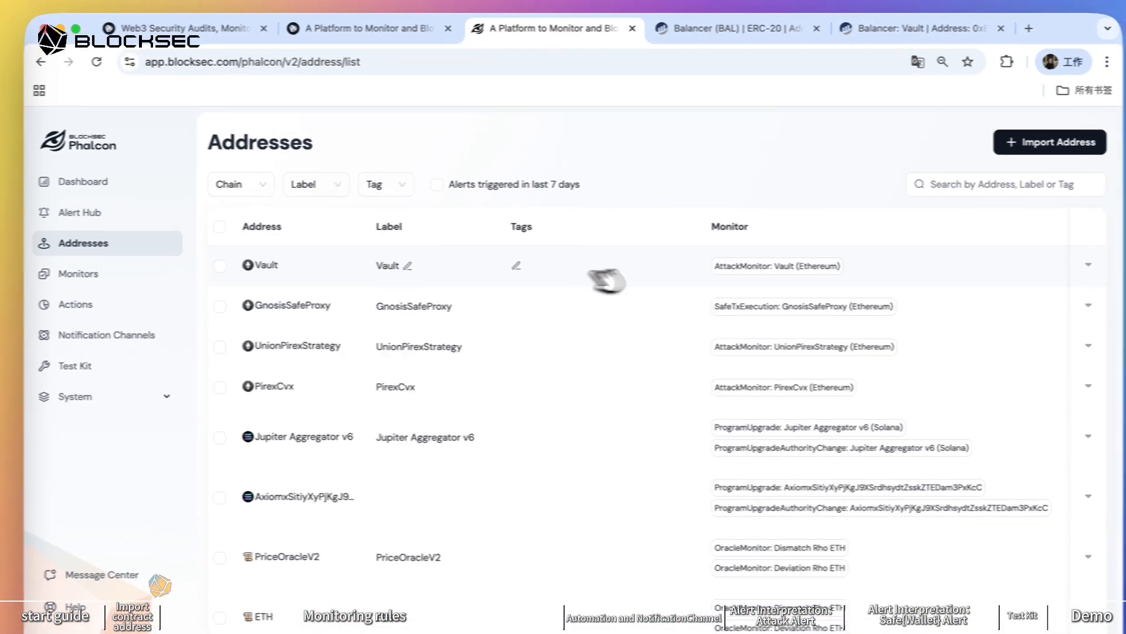
pyautogui.click(641, 310)
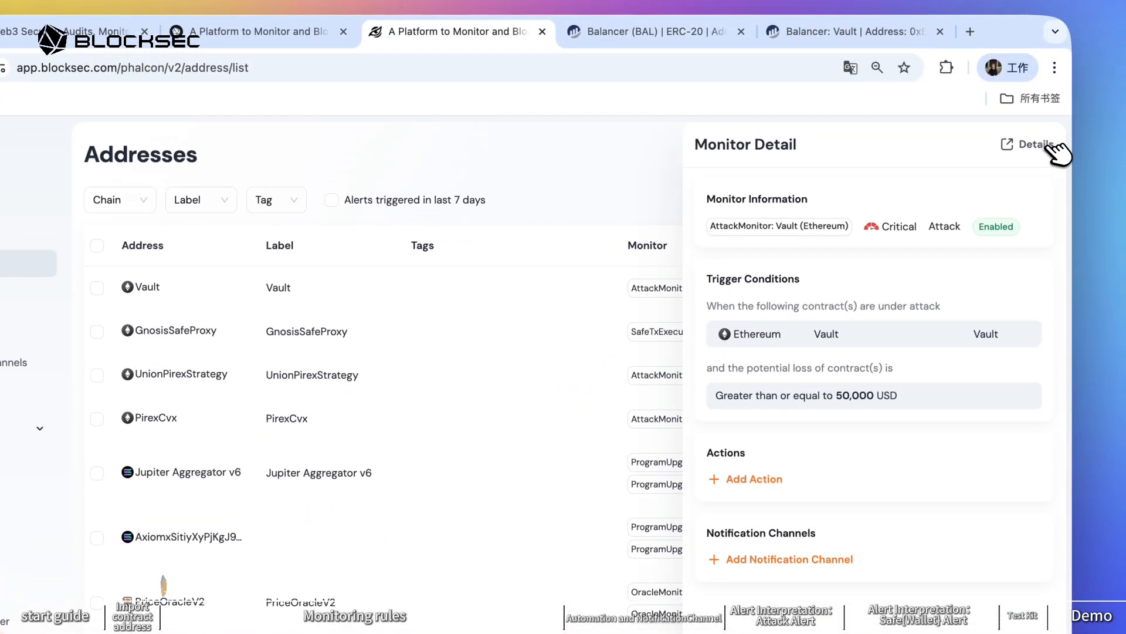
pyautogui.click(1049, 145)
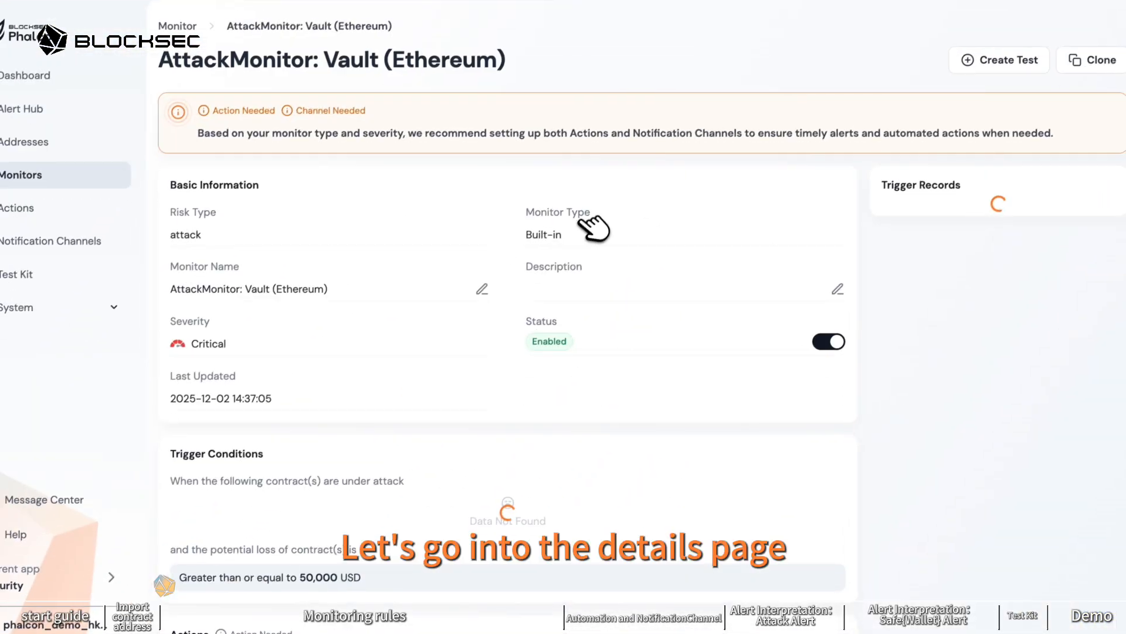
# Examine the Vault attack monitor's risk type, severity, monitored contract, potential loss condition, and action and notification channel sections
pyautogui.scroll(-1, 688, 487)
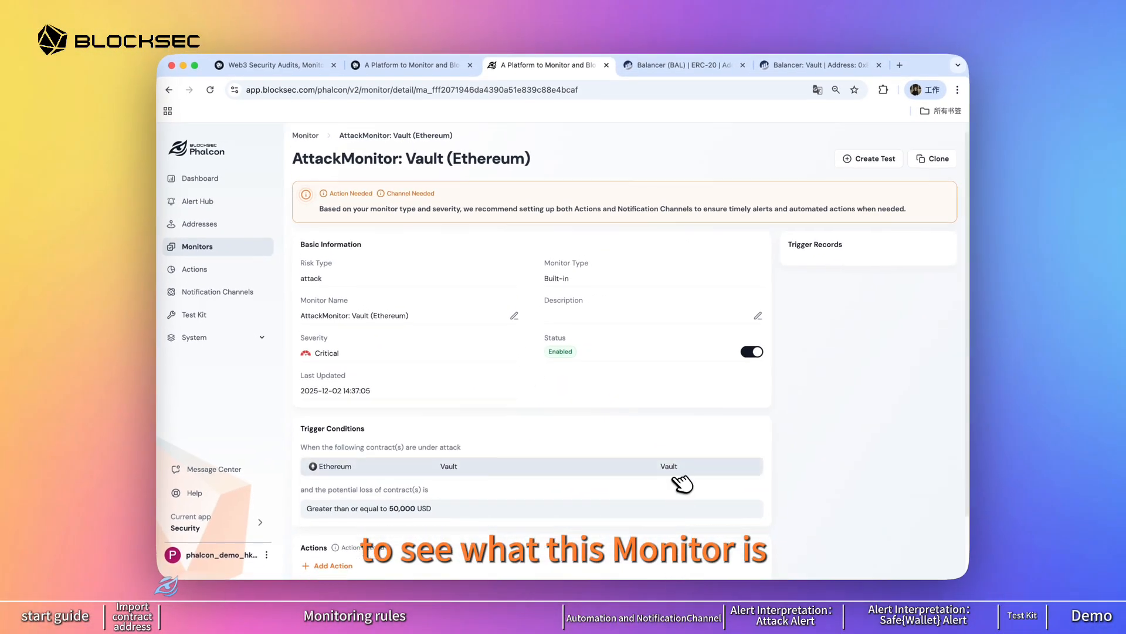
pyautogui.scroll(-2, 500, 317)
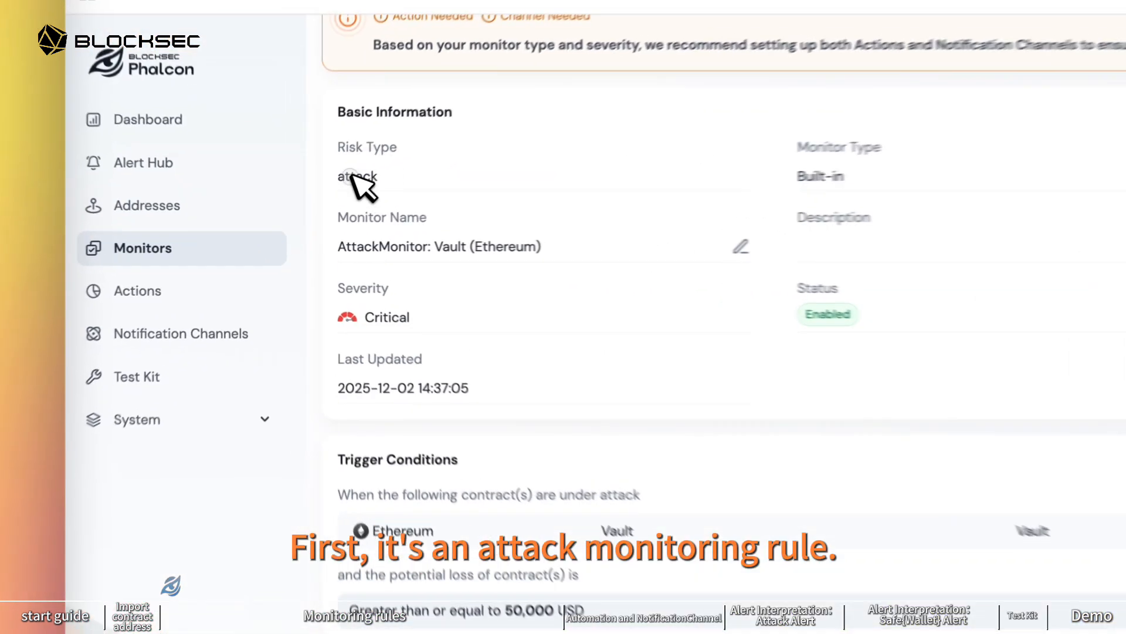
pyautogui.doubleClick(311, 208)
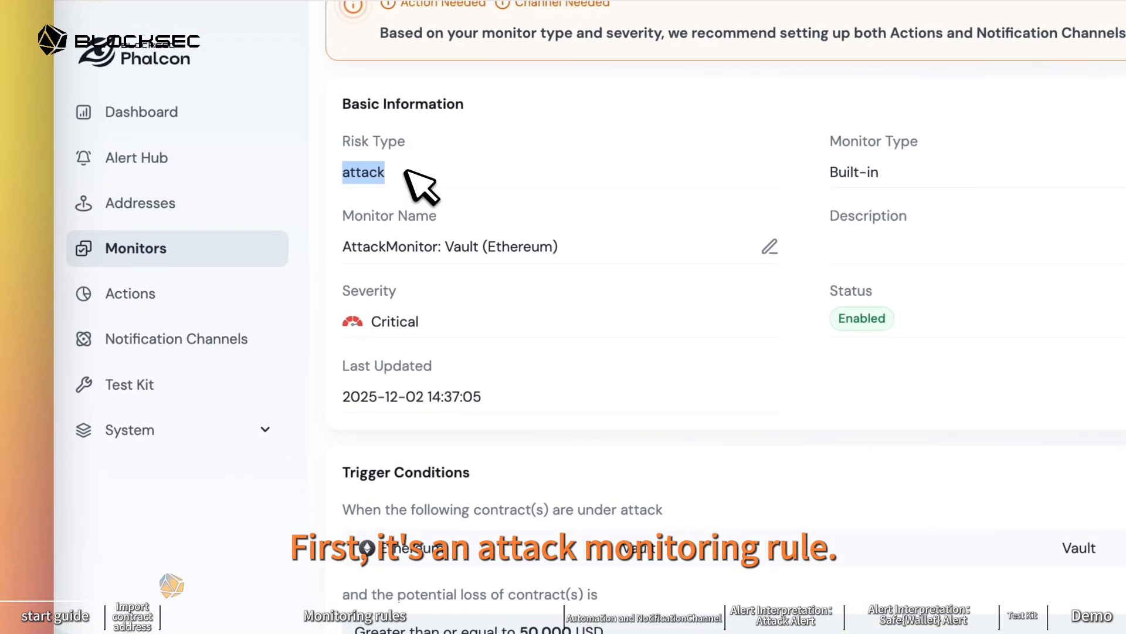
pyautogui.click(453, 302)
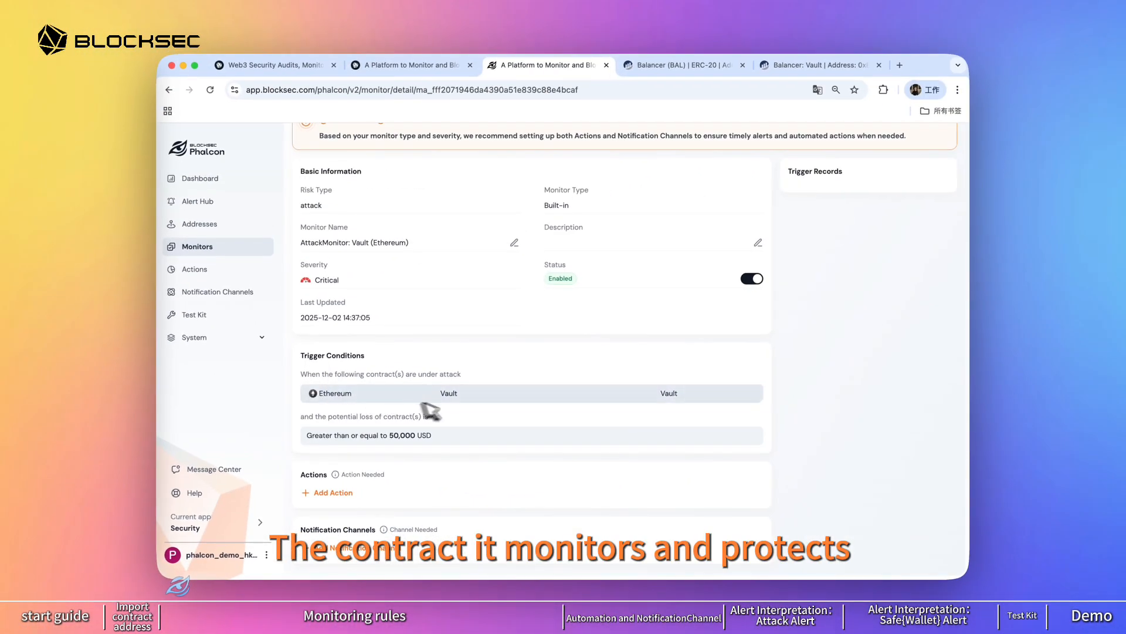
pyautogui.moveTo(461, 396)
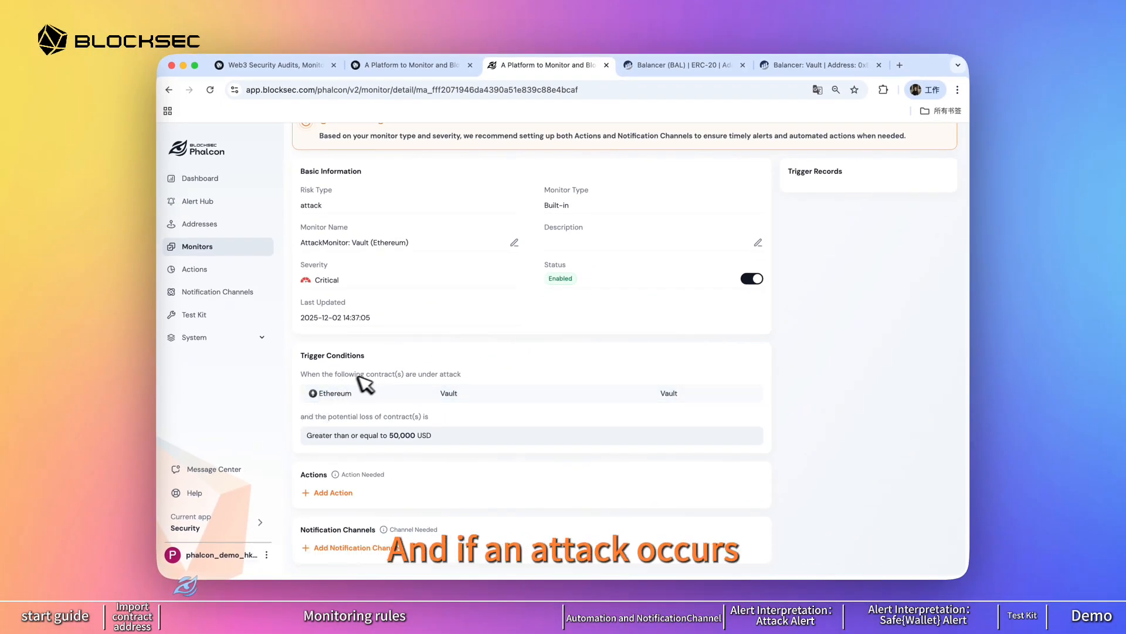
pyautogui.moveTo(327, 416); pyautogui.dragTo(421, 381)
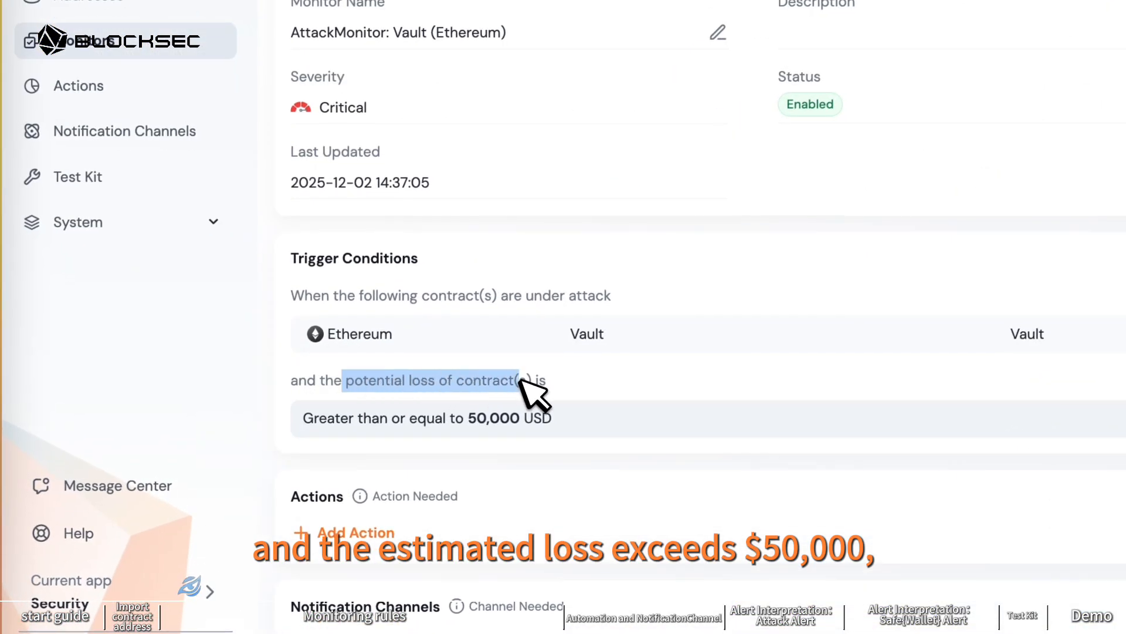
pyautogui.click(602, 384)
pyautogui.scroll(1, 603, 384)
pyautogui.scroll(3, 563, 234)
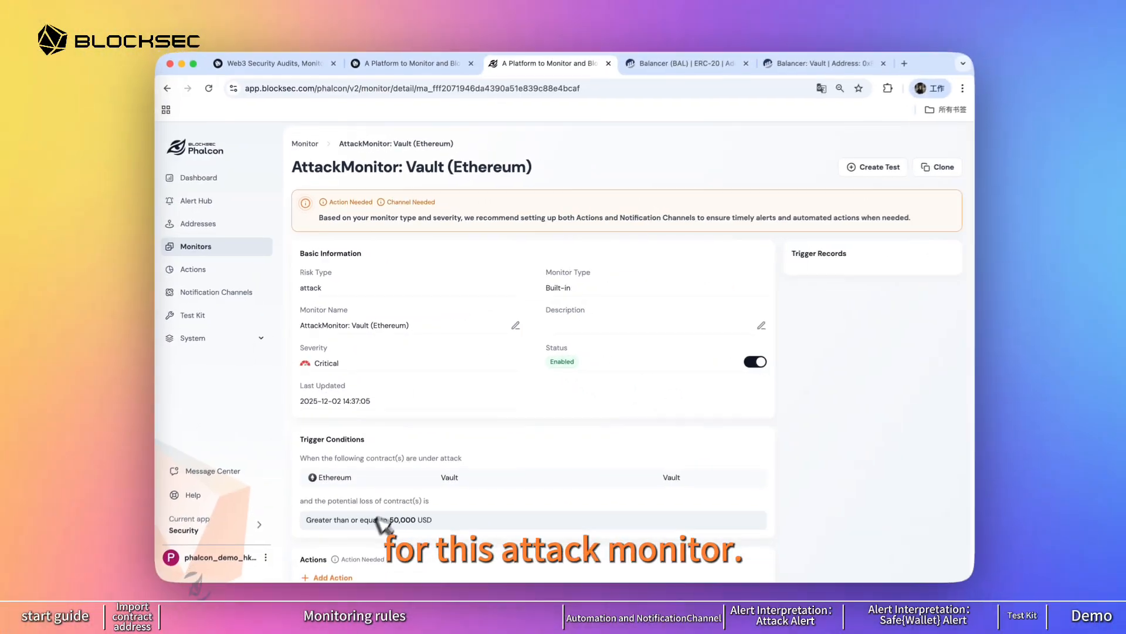
pyautogui.scroll(-2, 379, 516)
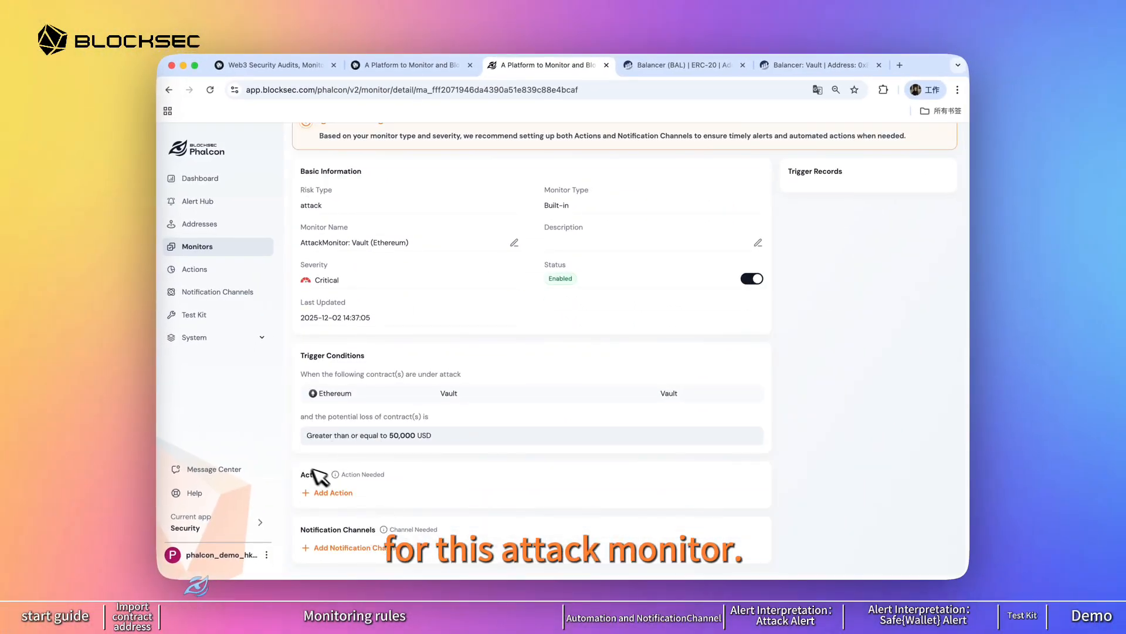
# Start creating a new monitor from the Monitors list and skim the available EVM templates
pyautogui.click(210, 246)
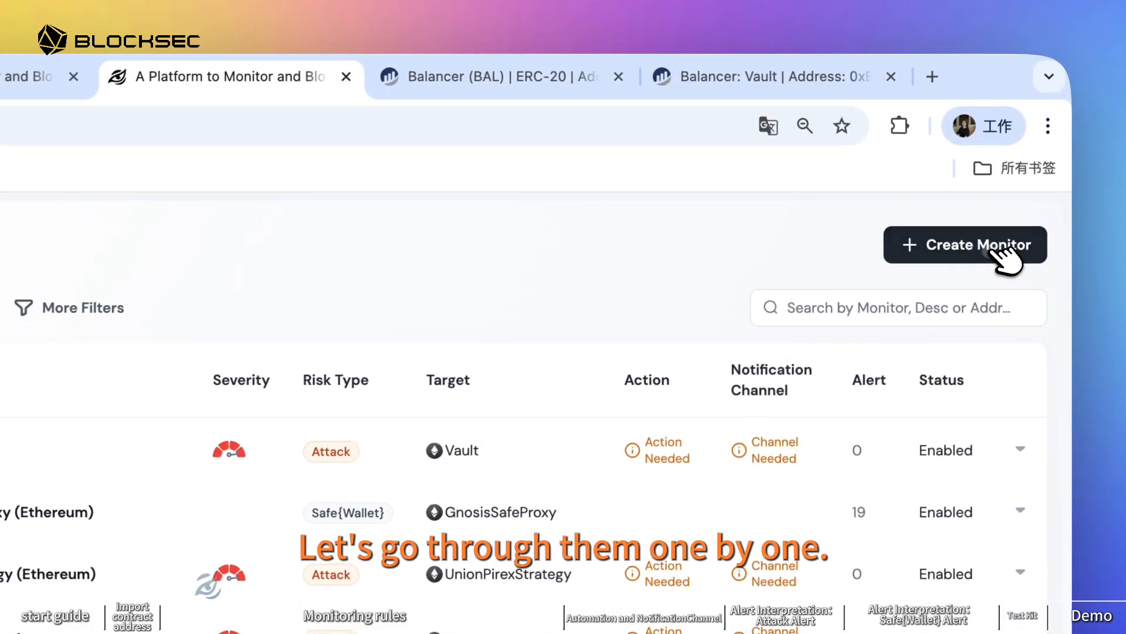
pyautogui.click(942, 150)
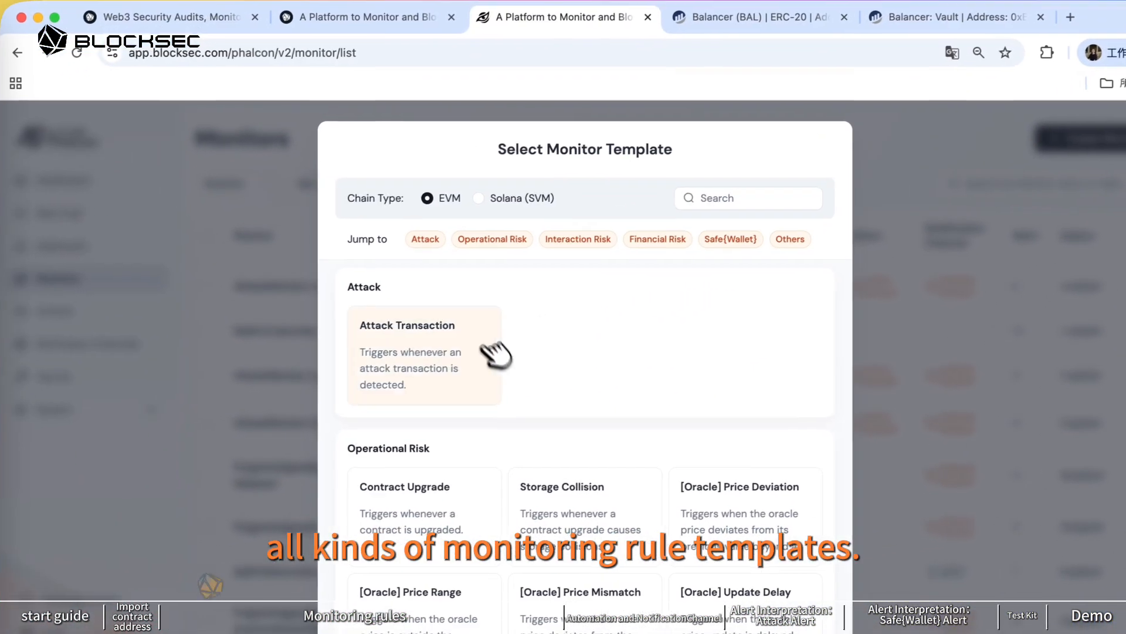
pyautogui.scroll(-5, 402, 543)
pyautogui.scroll(-5, 478, 421)
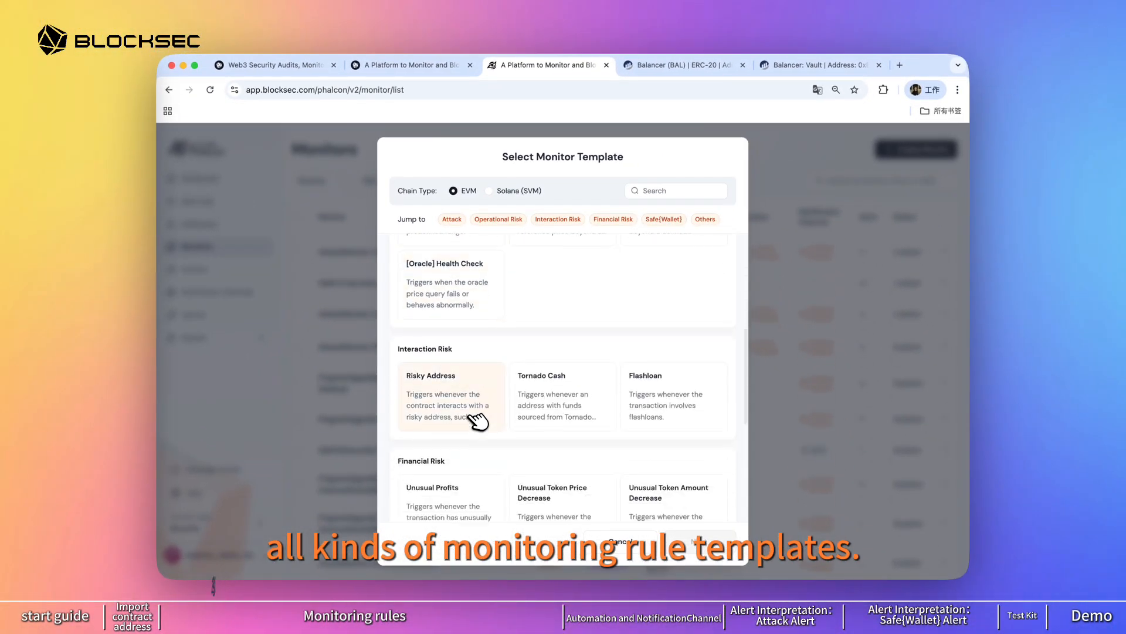
pyautogui.scroll(10, 649, 417)
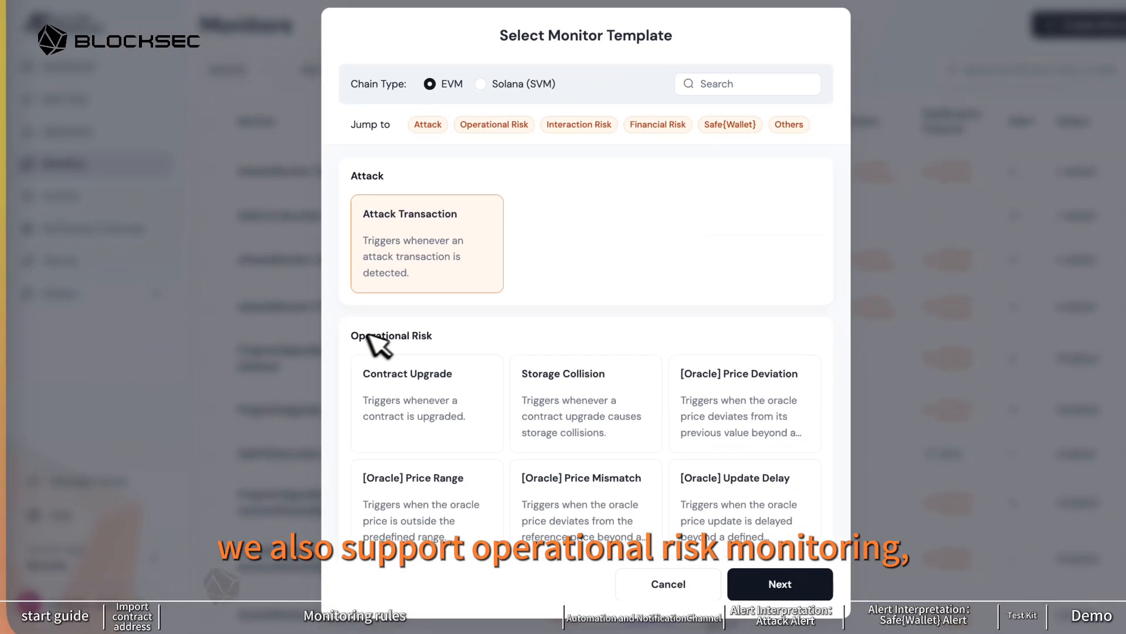
# Examine the operational risk, interaction risk, financial risk, Safe{Wallet} and custom monitor templates
pyautogui.scroll(-6, 622, 301)
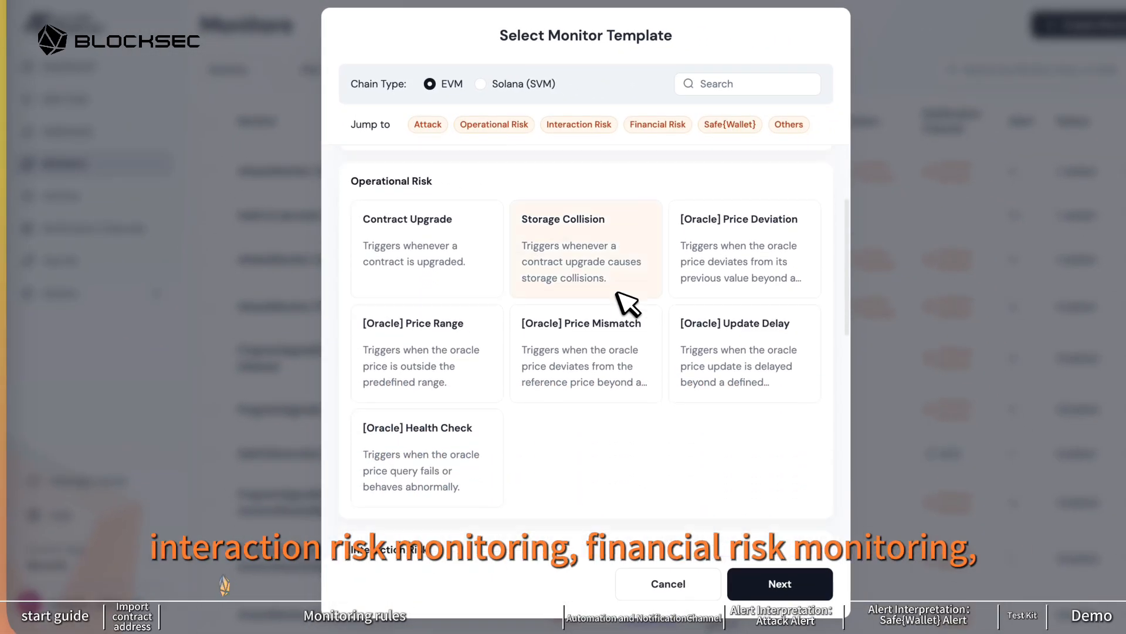
pyautogui.scroll(-3, 536, 366)
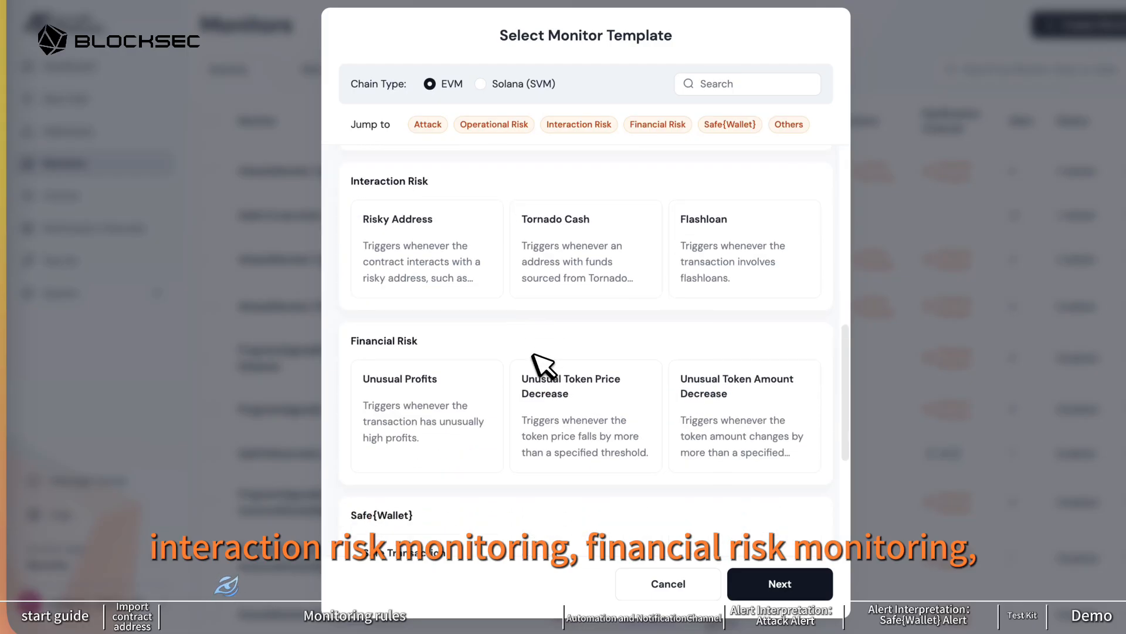
pyautogui.scroll(-3, 352, 341)
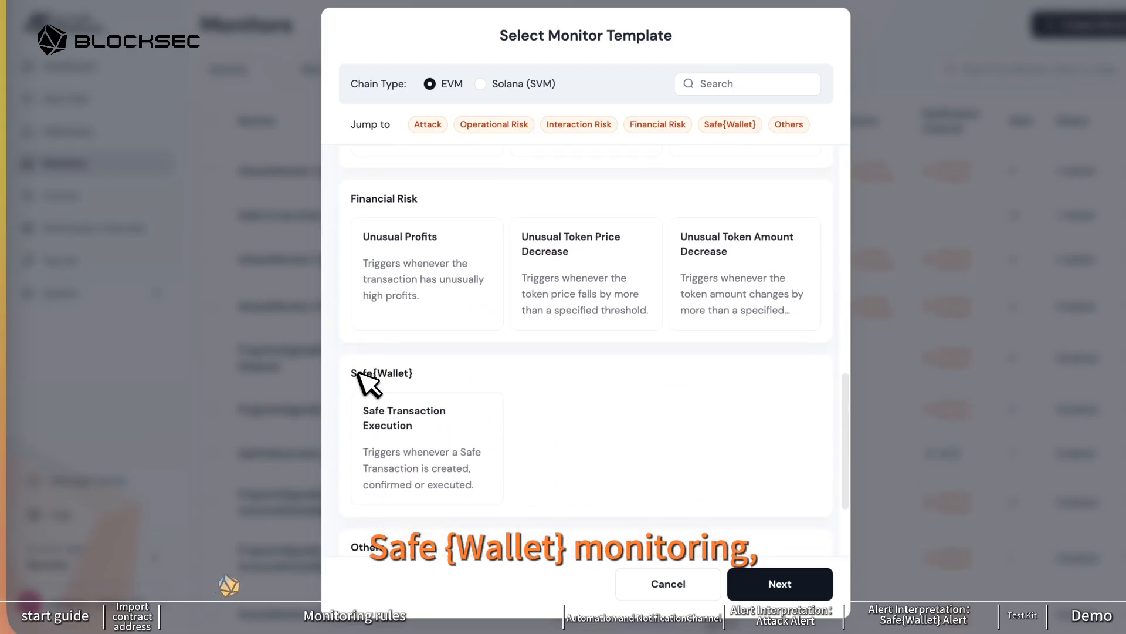
pyautogui.scroll(-3, 369, 385)
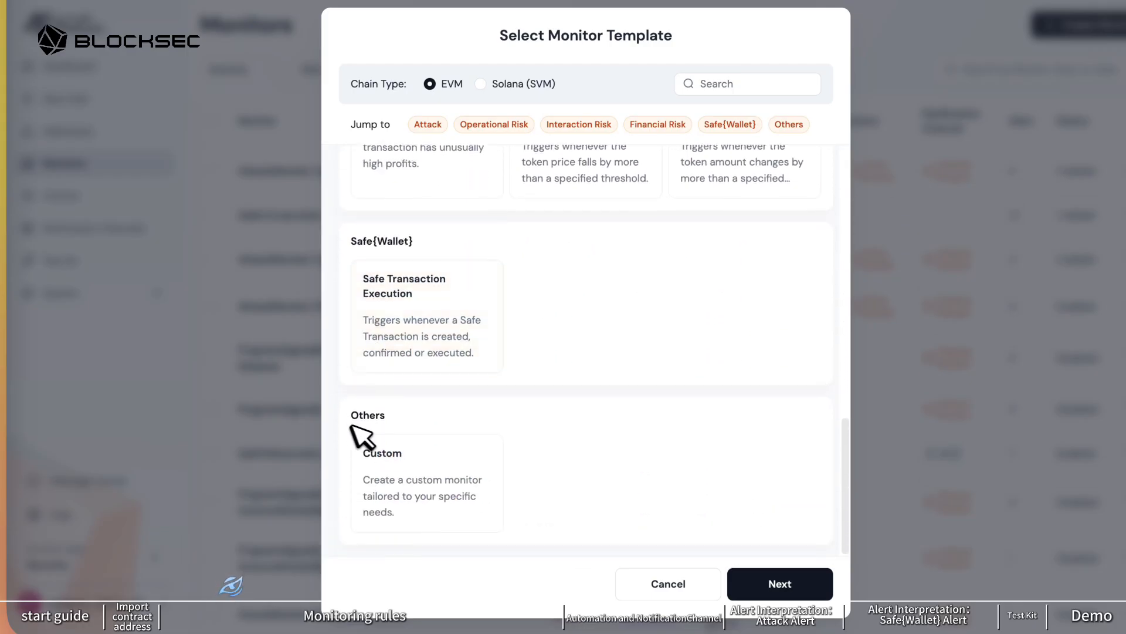
pyautogui.scroll(10, 657, 276)
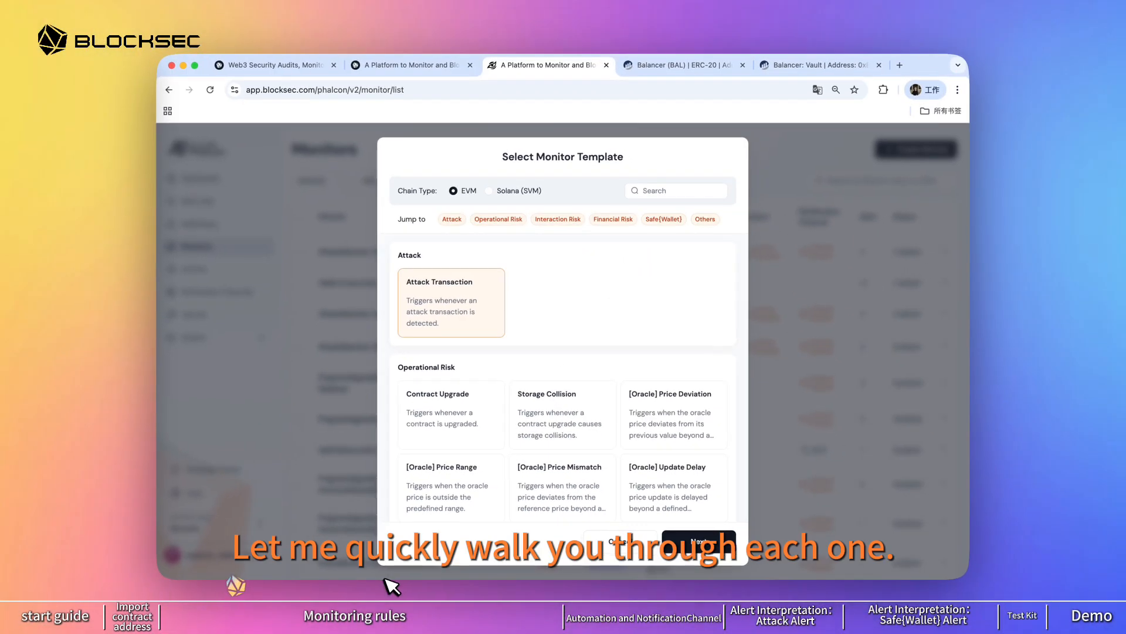
pyautogui.scroll(-3, 522, 395)
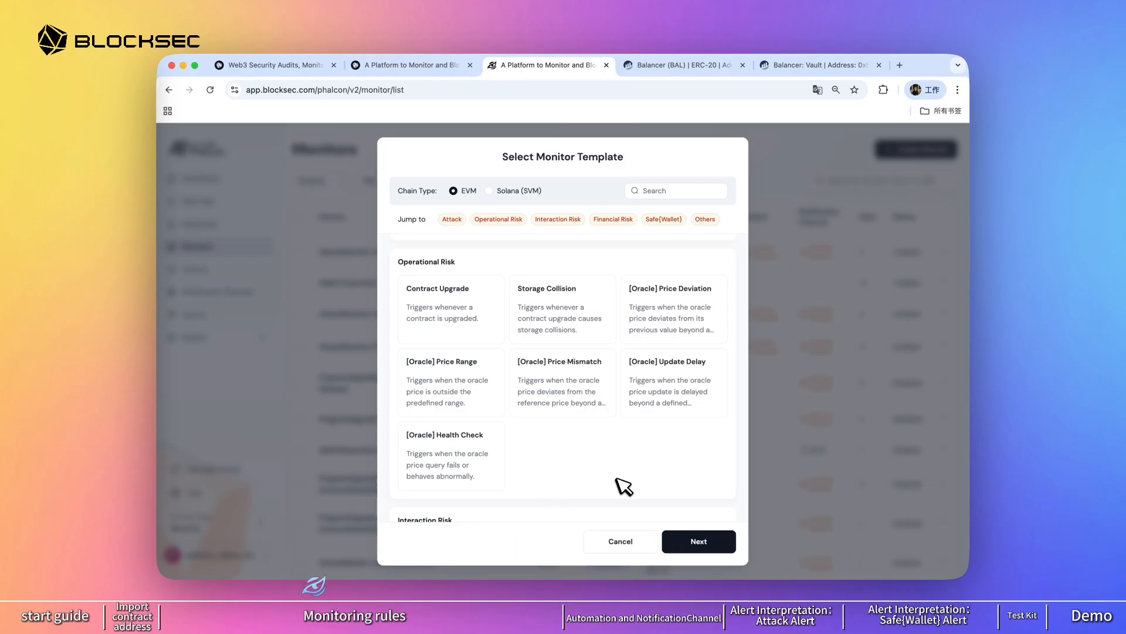
pyautogui.scroll(-4, 617, 479)
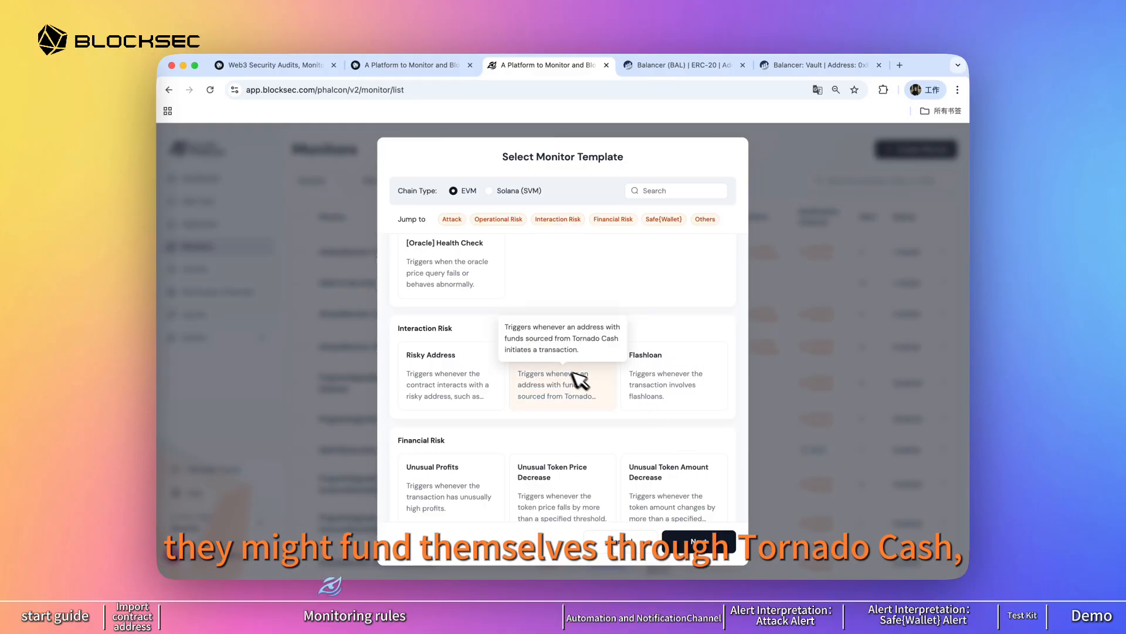
pyautogui.moveTo(445, 397)
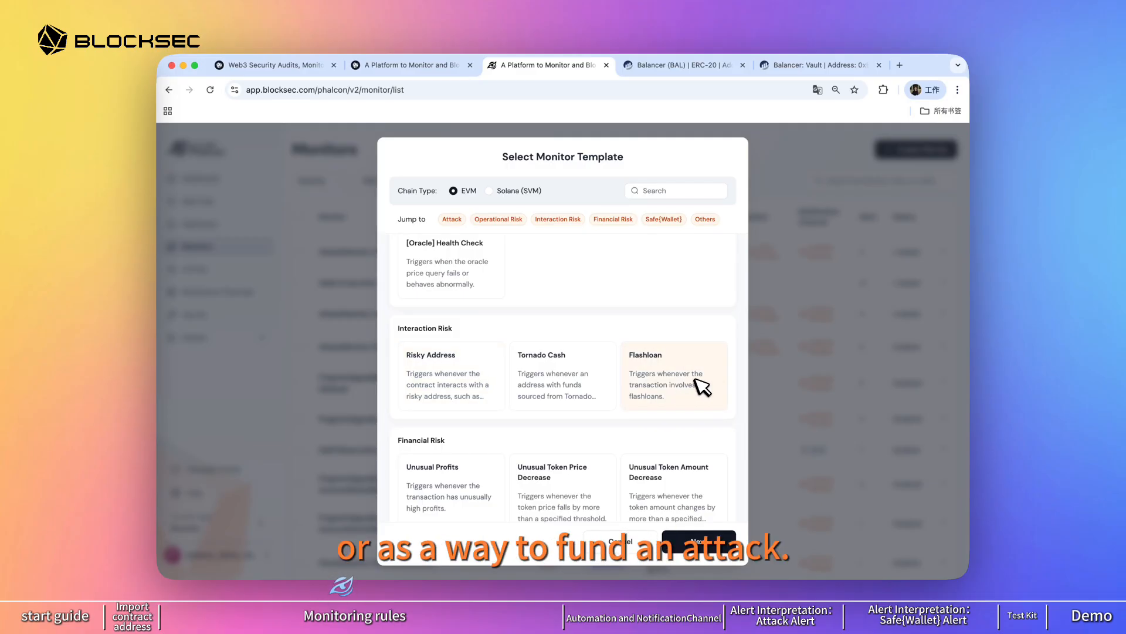
pyautogui.scroll(-4, 697, 380)
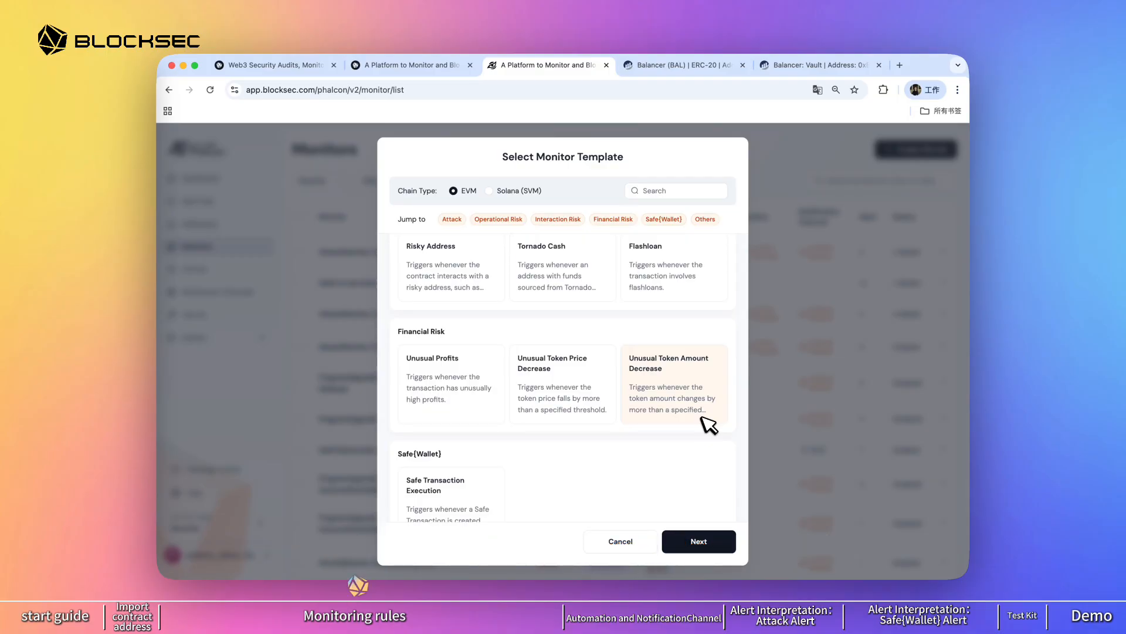
# Choose the Custom monitor template and continue to the trigger conditions of its creation form
pyautogui.scroll(-3, 708, 424)
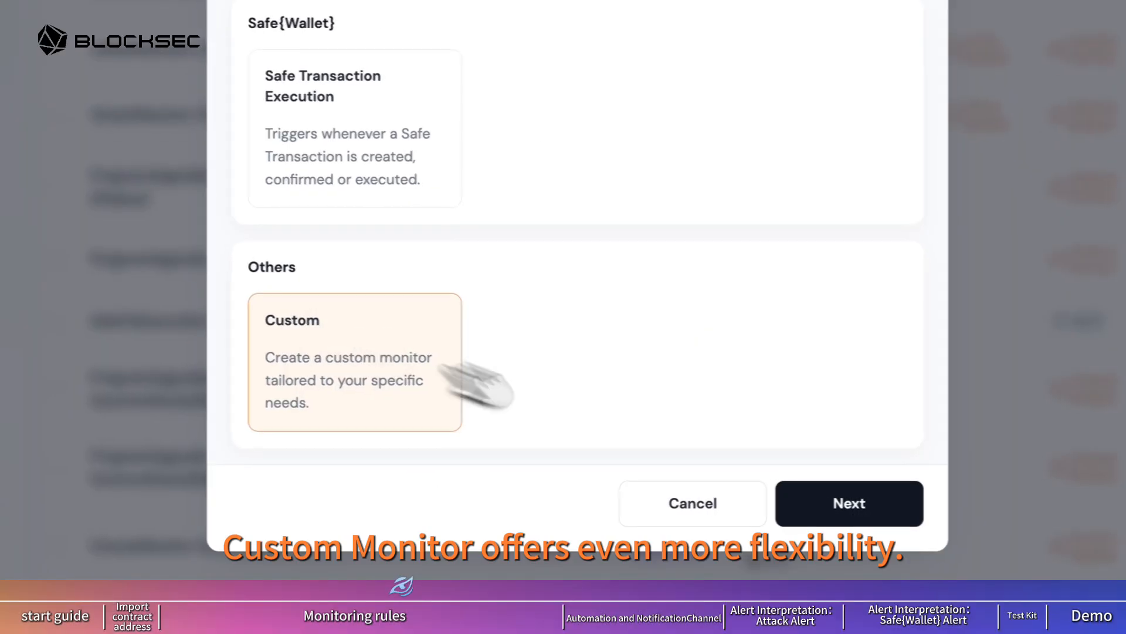
pyautogui.click(722, 521)
pyautogui.scroll(-5, 598, 405)
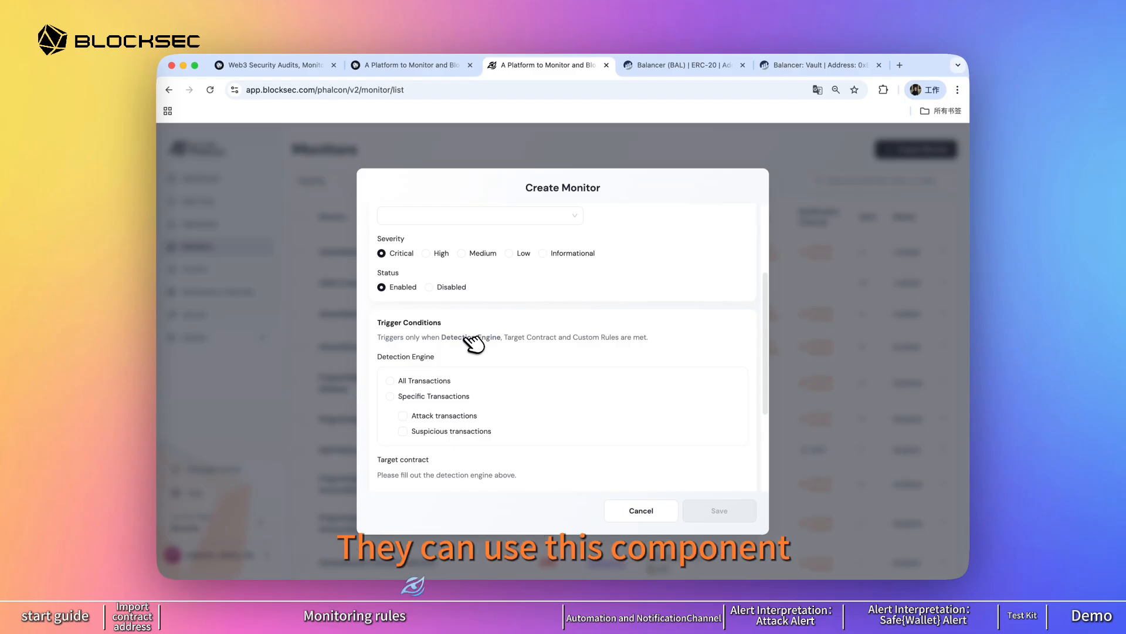
# Limit the detection engine to specific transactions, covering attack and suspicious transactions, and save the selection
pyautogui.scroll(-1, 534, 347)
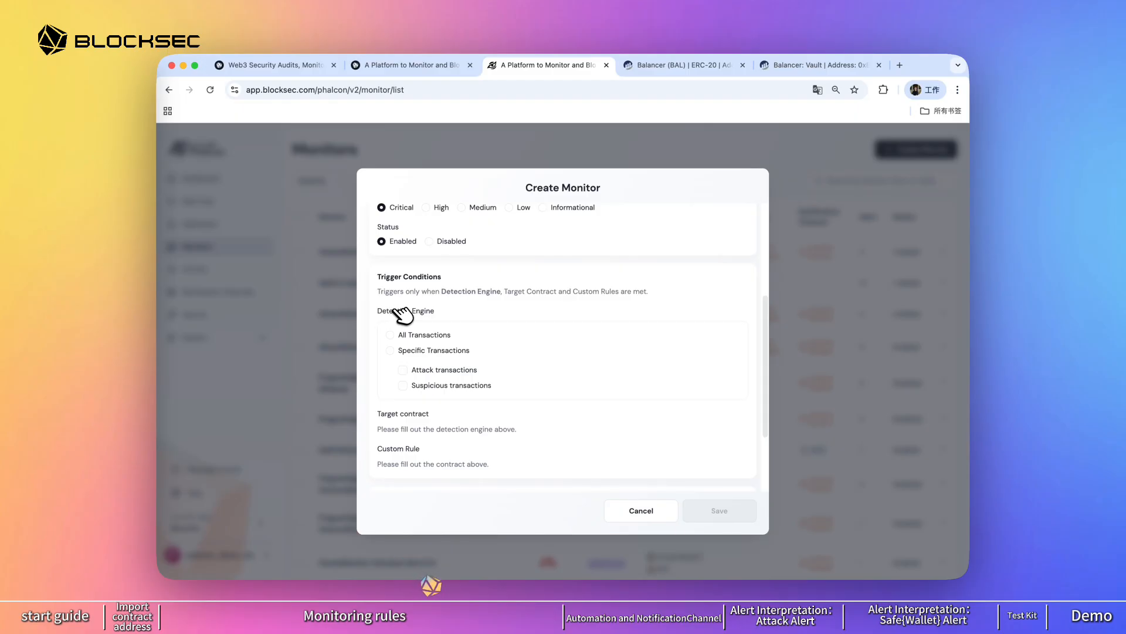
pyautogui.scroll(-1, 531, 337)
pyautogui.click(393, 285)
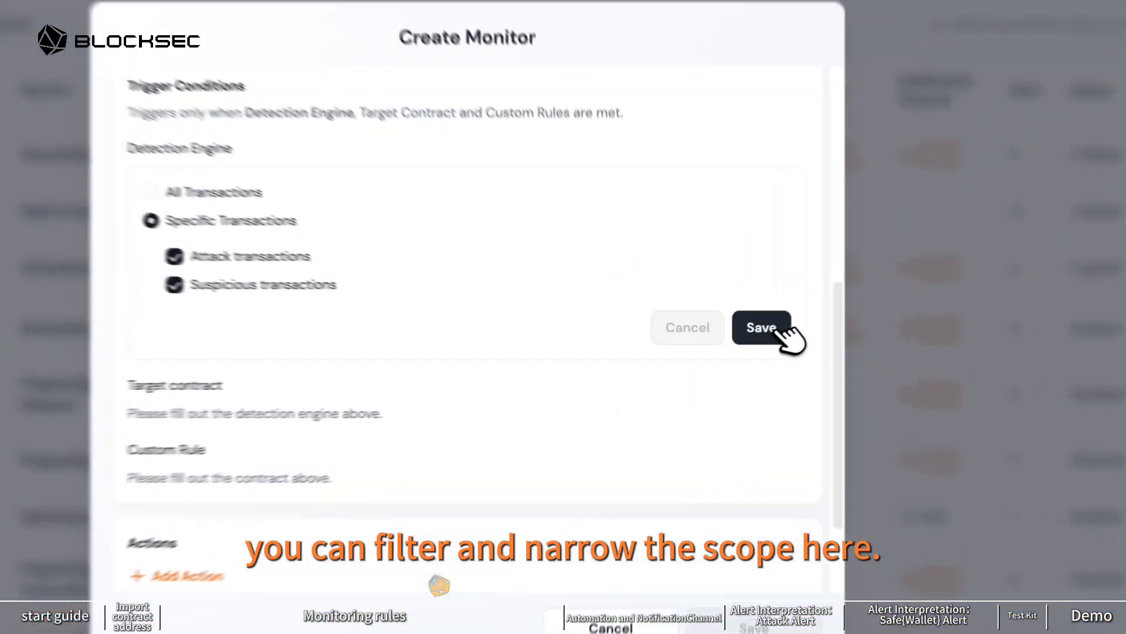
pyautogui.click(725, 347)
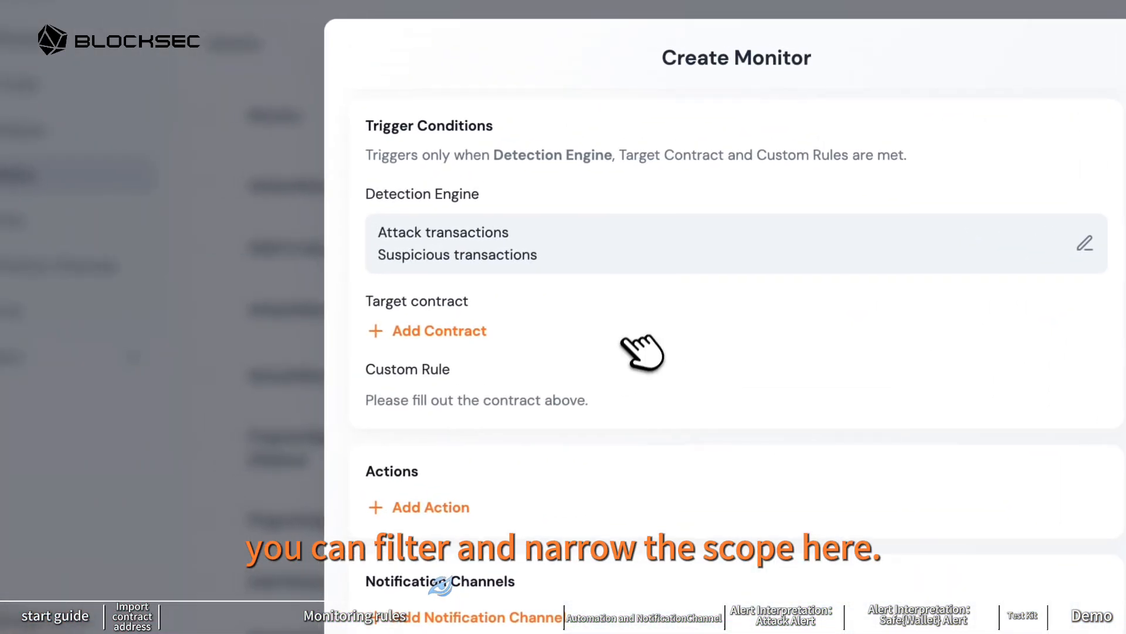
# Add the Ethereum Vault as the custom monitor's target contract
pyautogui.click(437, 330)
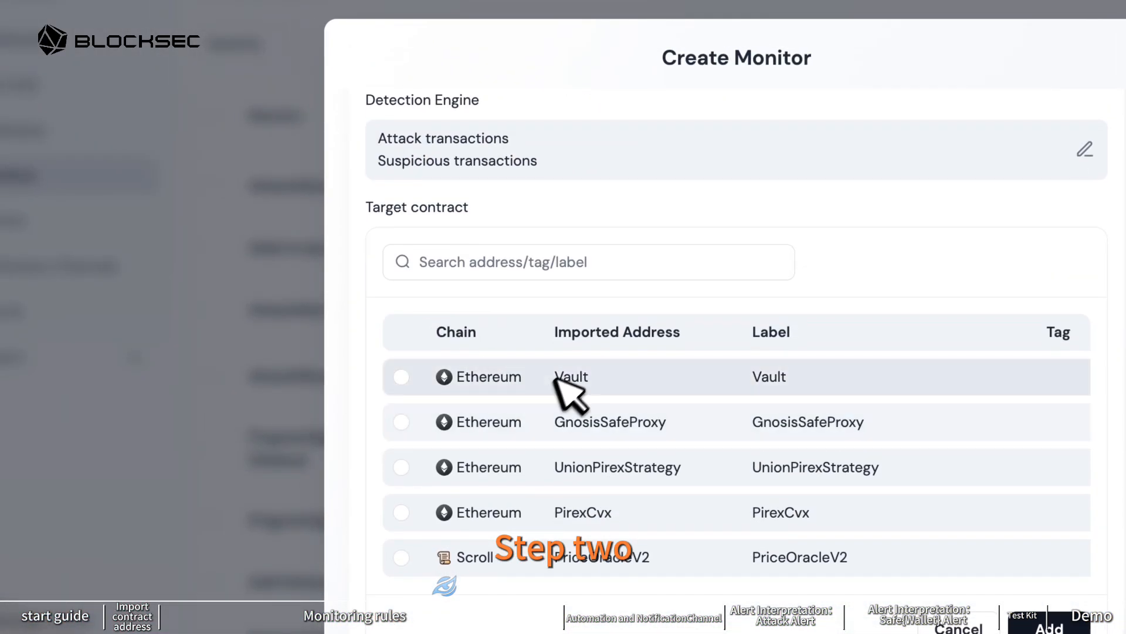
pyautogui.click(402, 377)
pyautogui.click(1049, 626)
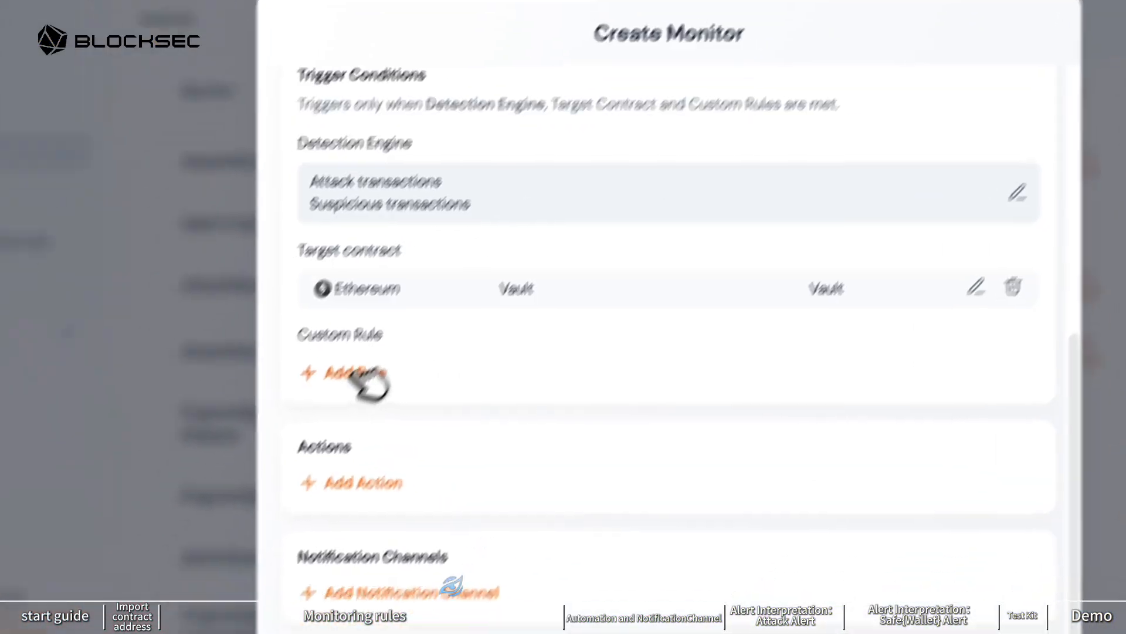
# Add a custom rule for the Vault contract with the rule type Token Amount
pyautogui.click(379, 425)
pyautogui.click(645, 375)
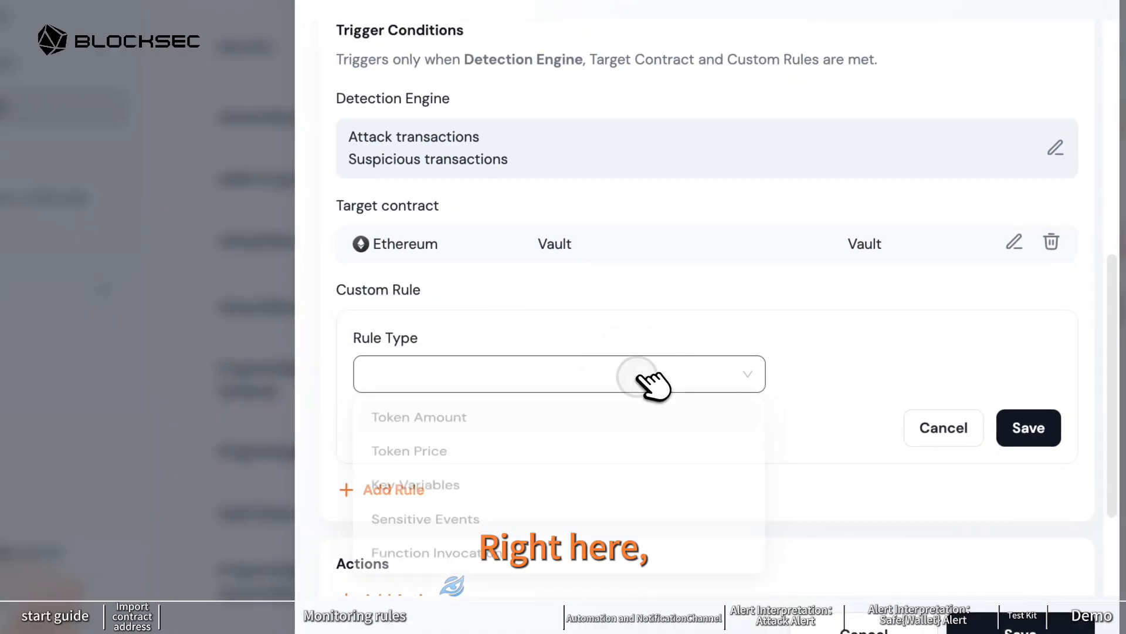
pyautogui.scroll(-3, 648, 381)
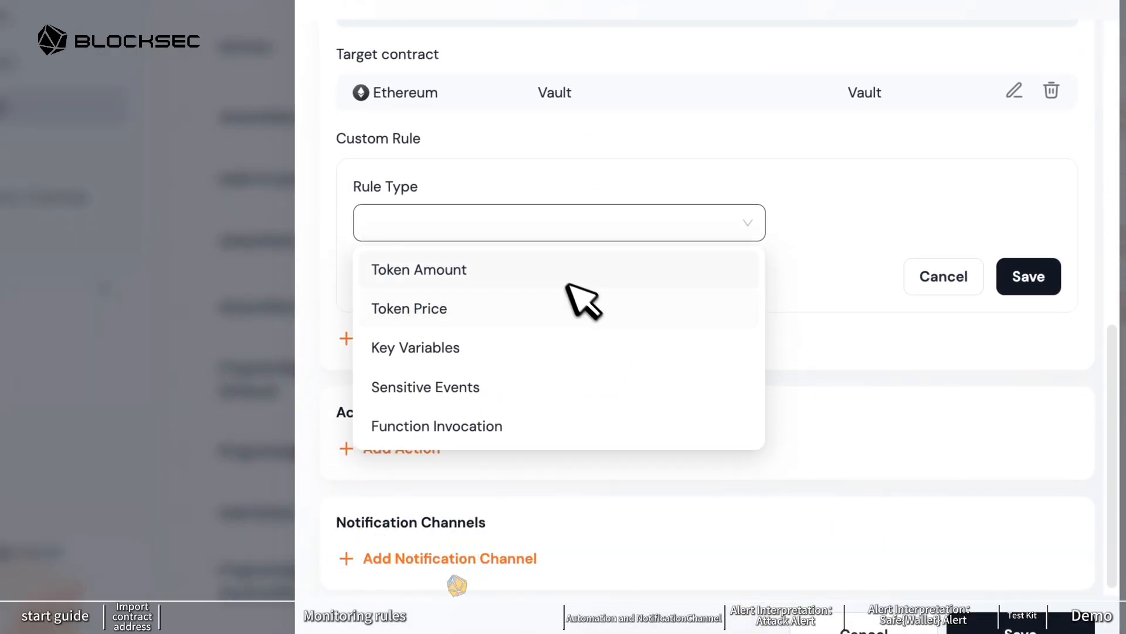
pyautogui.click(497, 262)
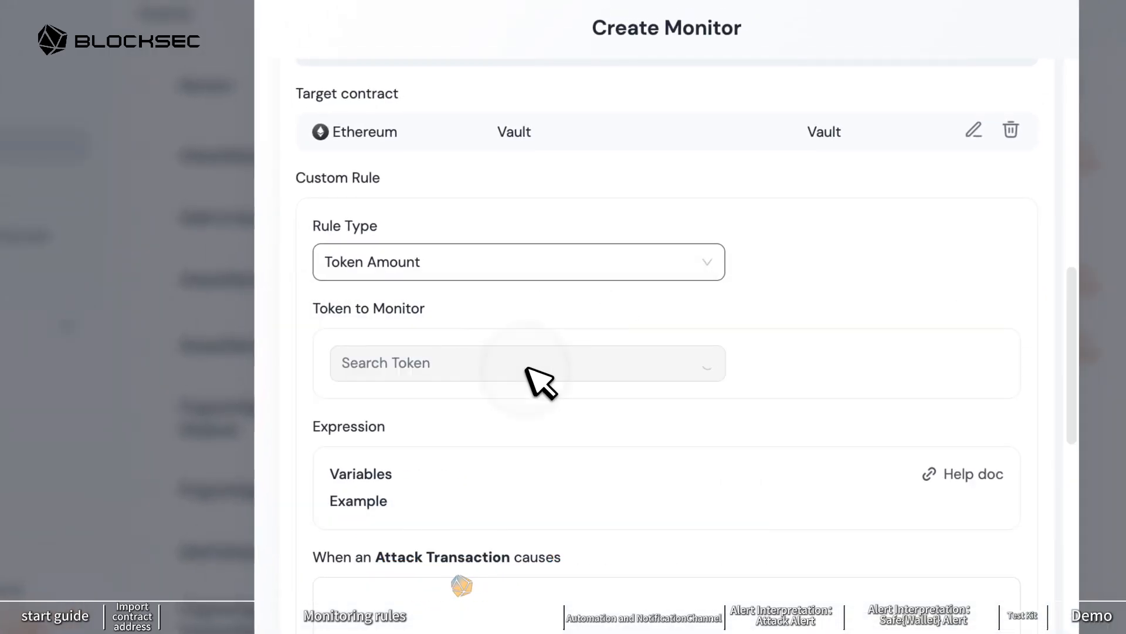
# Select COW, PSP and sDAI as the tokens to monitor in the Token Amount rule
pyautogui.click(689, 361)
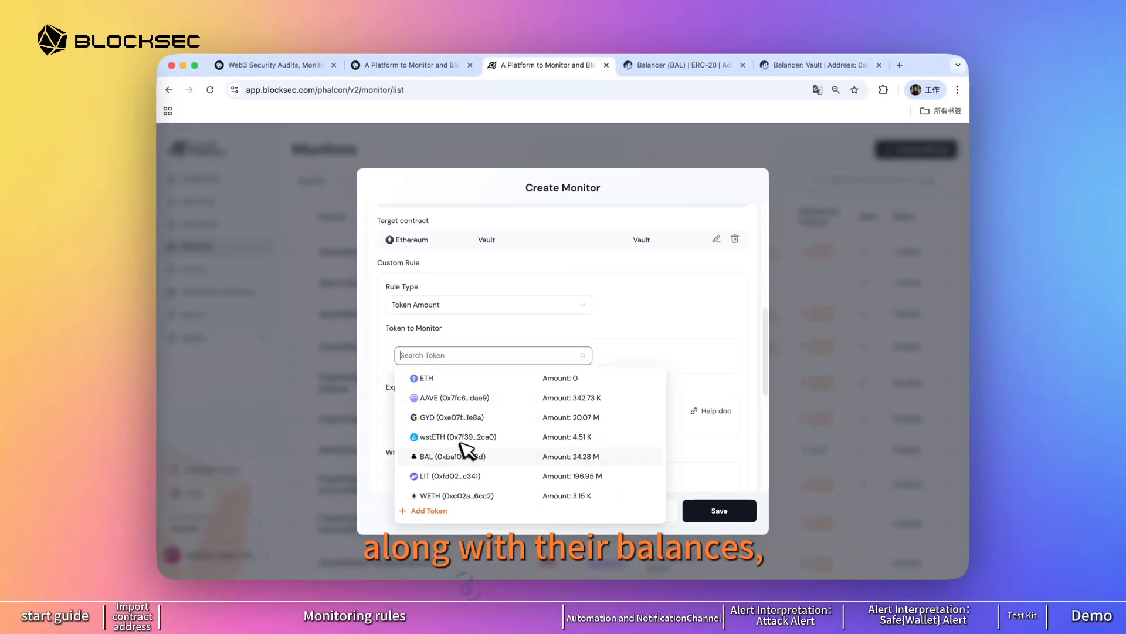
pyautogui.scroll(-1, 589, 455)
pyautogui.scroll(-3, 589, 455)
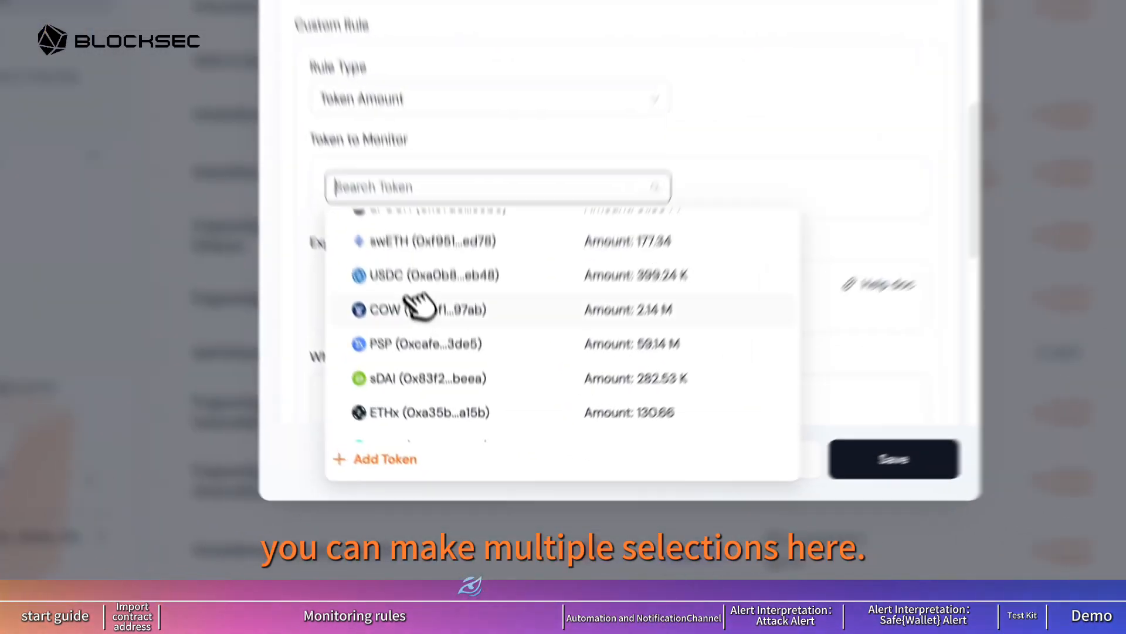
pyautogui.click(419, 308)
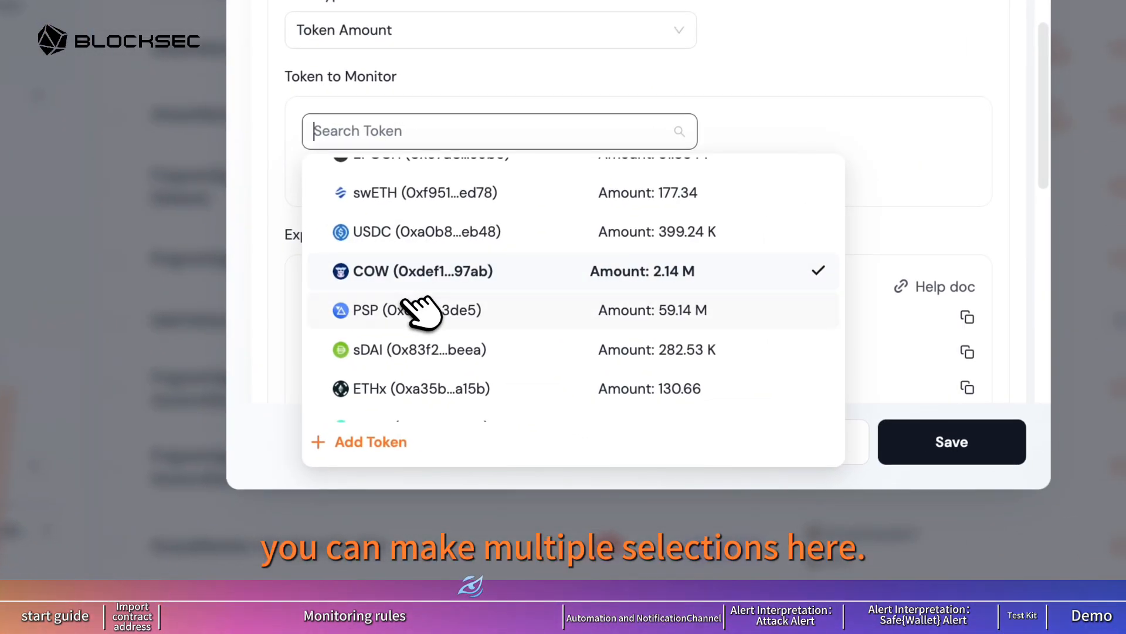
pyautogui.click(458, 345)
pyautogui.click(627, 380)
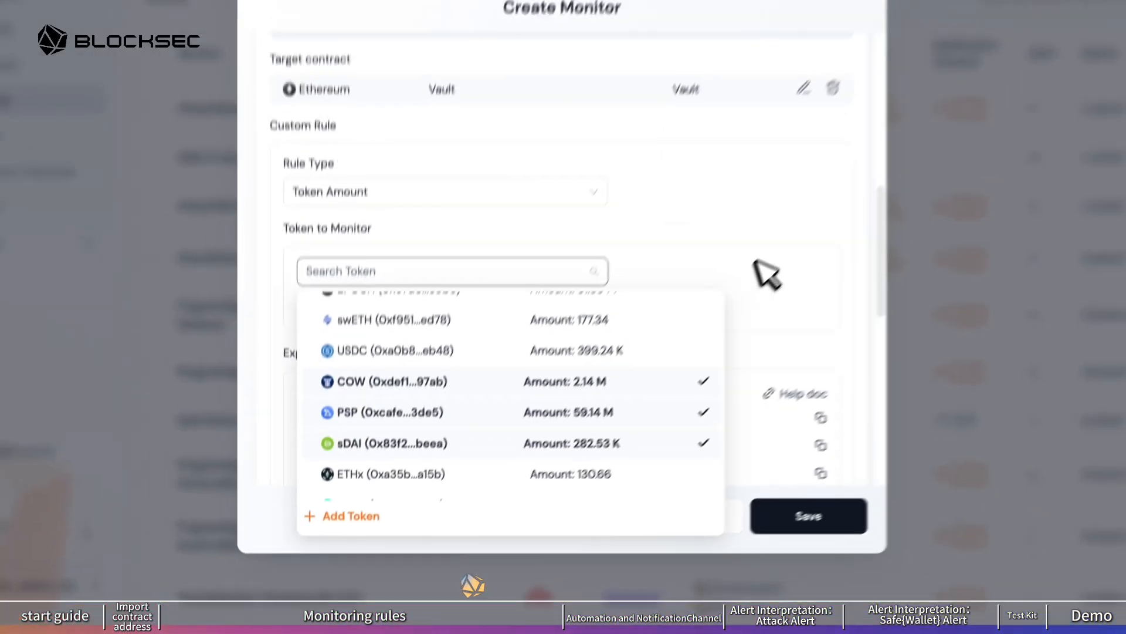
pyautogui.click(767, 274)
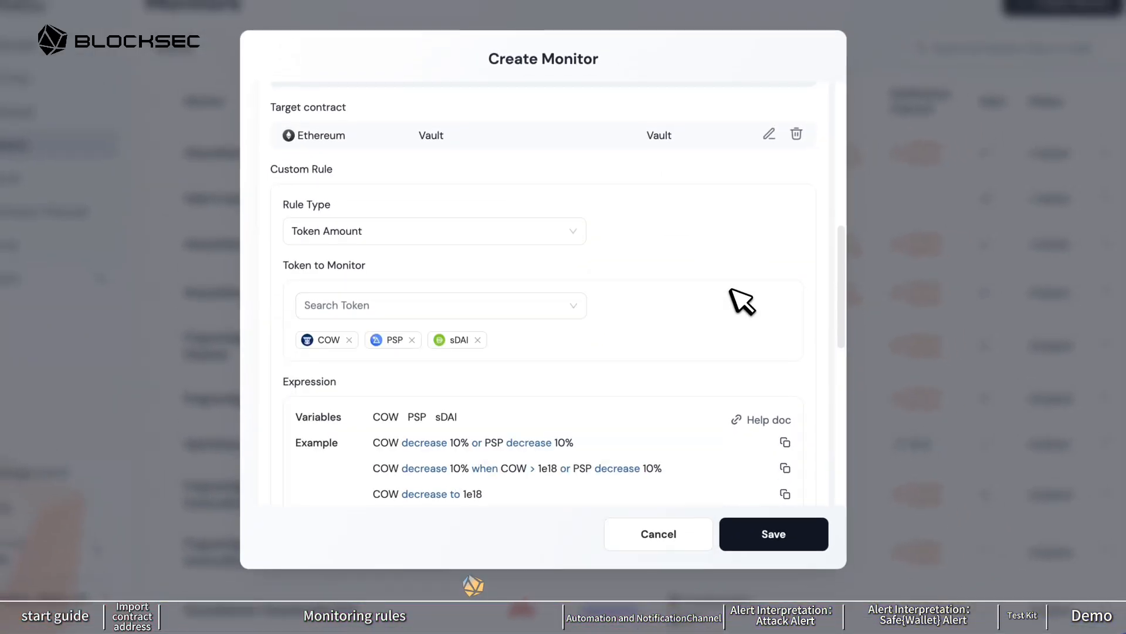
# Examine the Token Amount rule's example expressions and its attack and suspicious transaction condition fields
pyautogui.scroll(-4, 767, 274)
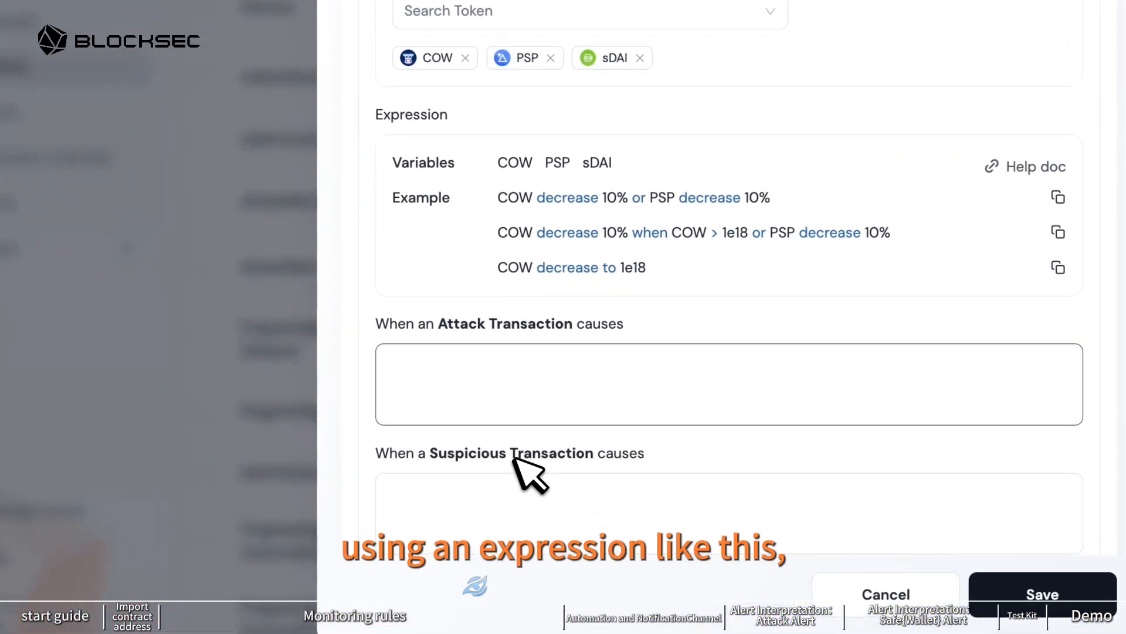
pyautogui.click(400, 437)
pyautogui.scroll(-2, 437, 540)
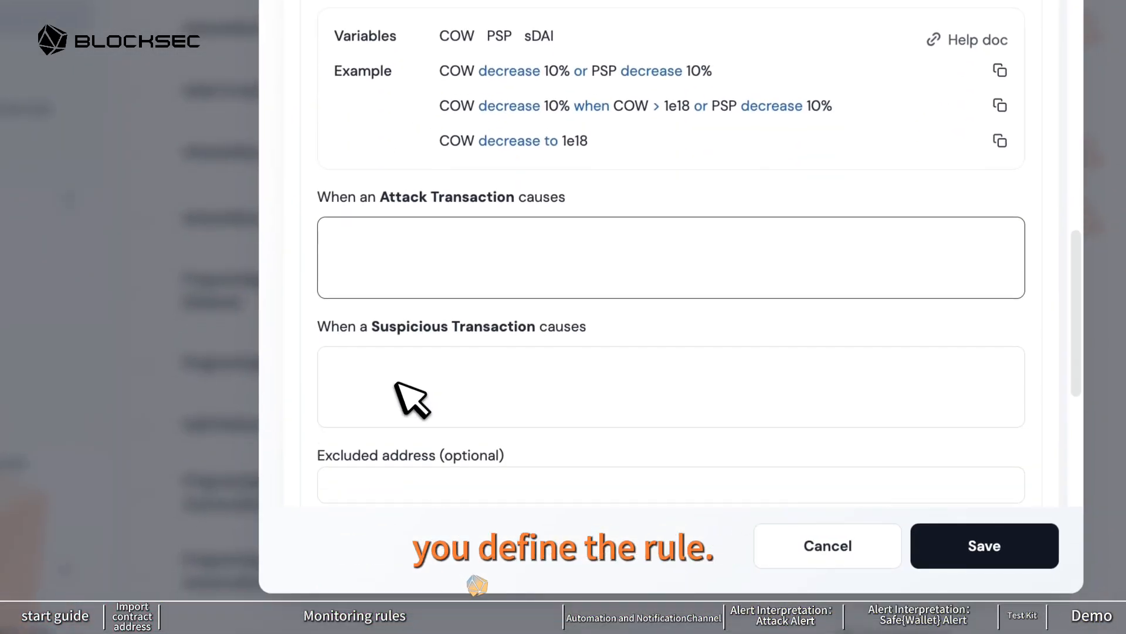
pyautogui.click(399, 390)
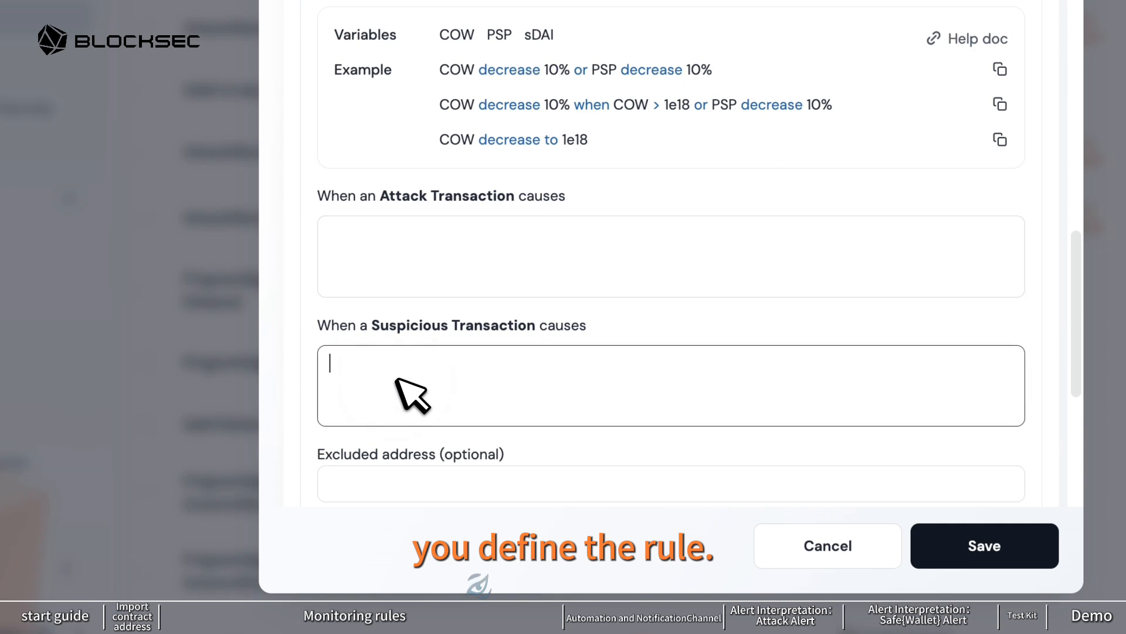
pyautogui.scroll(-3, 399, 390)
# Add a second custom rule of type Token Price and check its pairs selection without choosing a pair
pyautogui.click(369, 404)
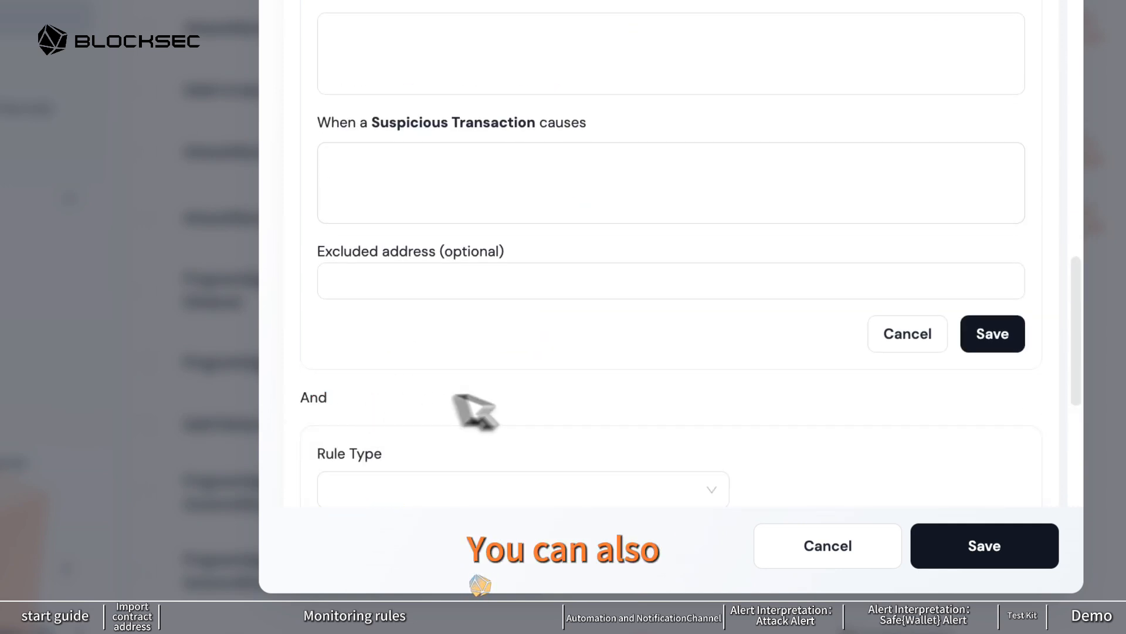
pyautogui.scroll(-5, 516, 403)
pyautogui.click(717, 226)
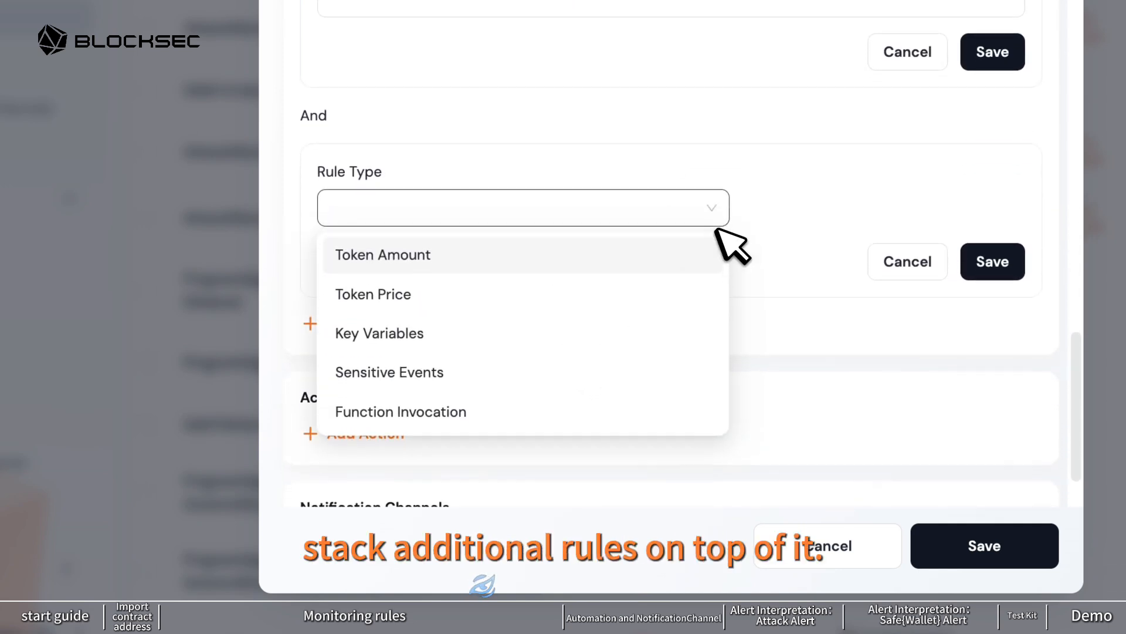
pyautogui.click(448, 309)
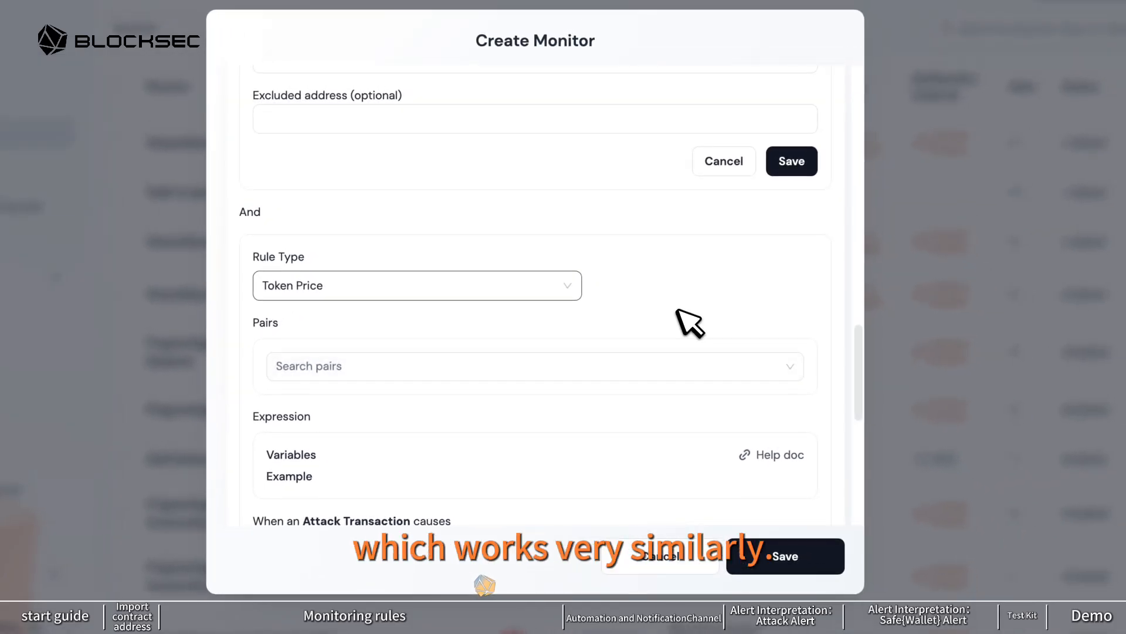
pyautogui.click(678, 360)
pyautogui.click(798, 251)
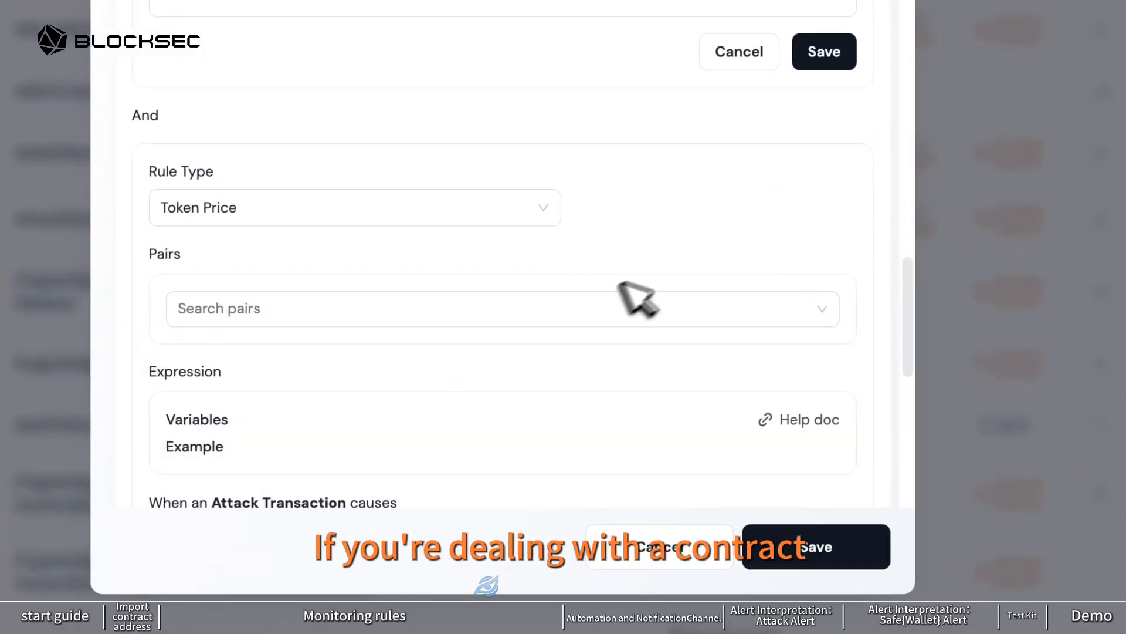
# Check the pair list of the Token Price rule and change the rule's type to Key Variables
pyautogui.click(621, 296)
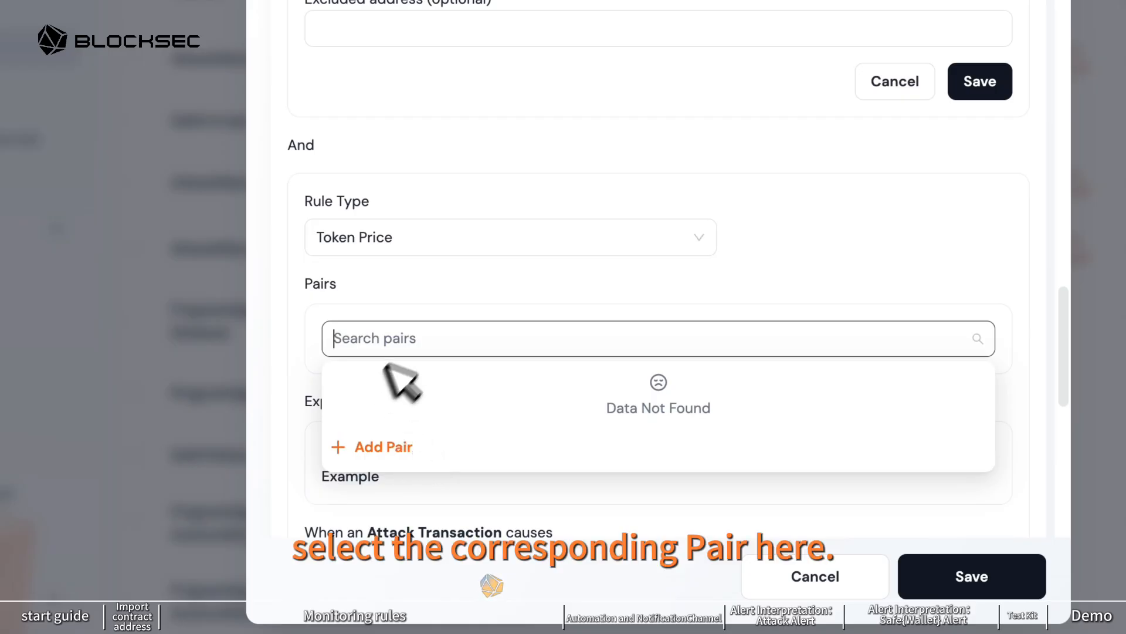
pyautogui.click(698, 237)
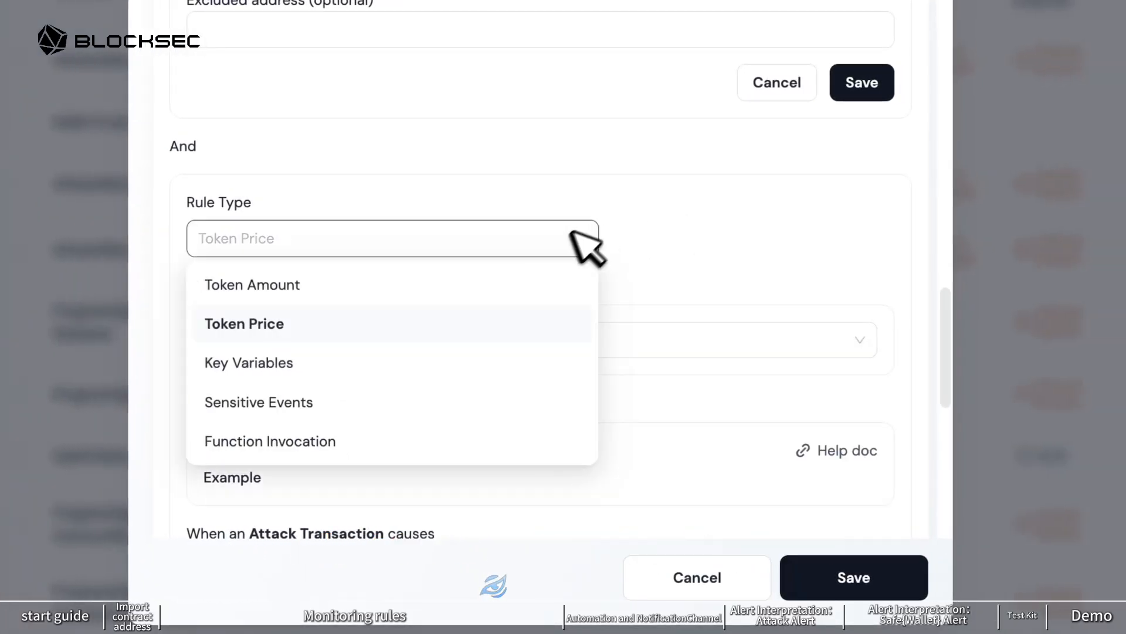
pyautogui.click(376, 364)
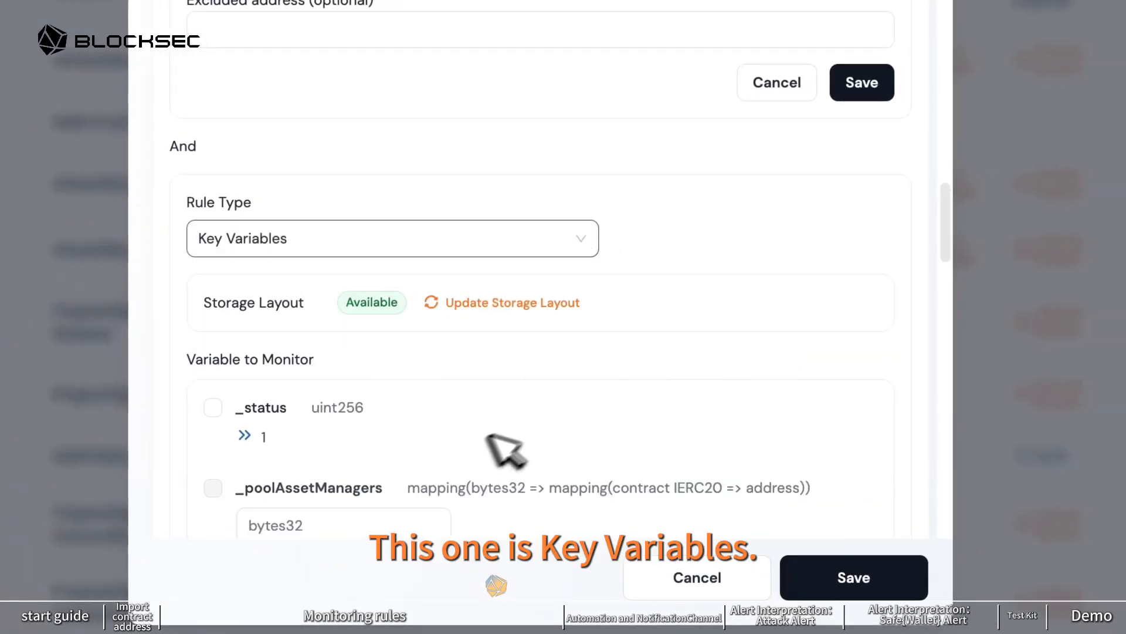
# Select the _status and _paused variables for monitoring in the Key Variables rule
pyautogui.scroll(-2, 487, 434)
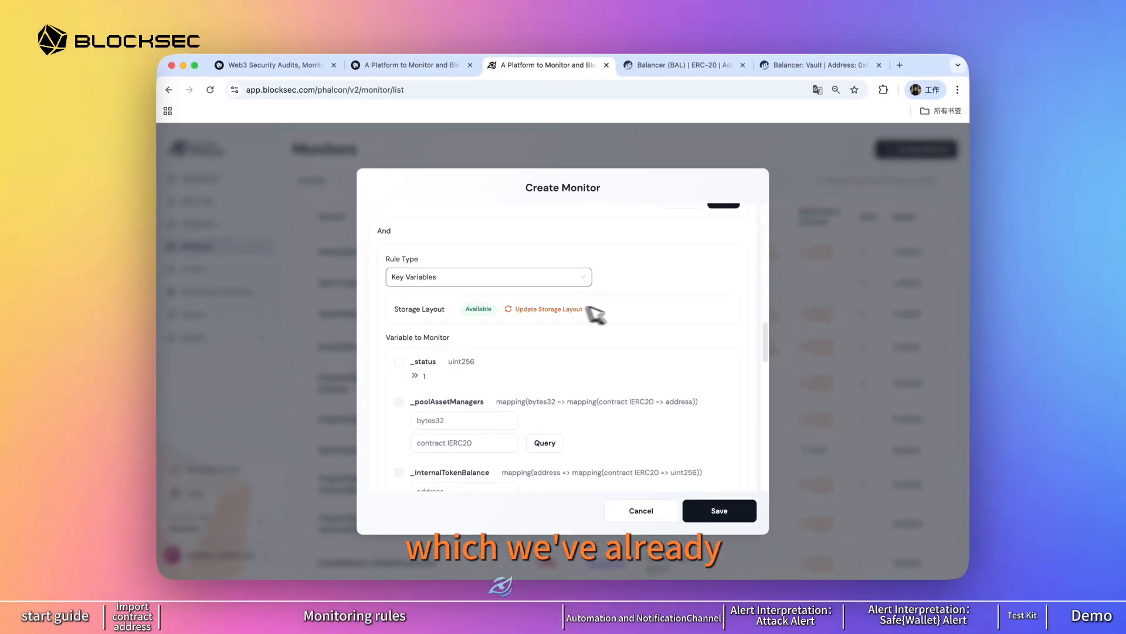
pyautogui.scroll(-3, 641, 318)
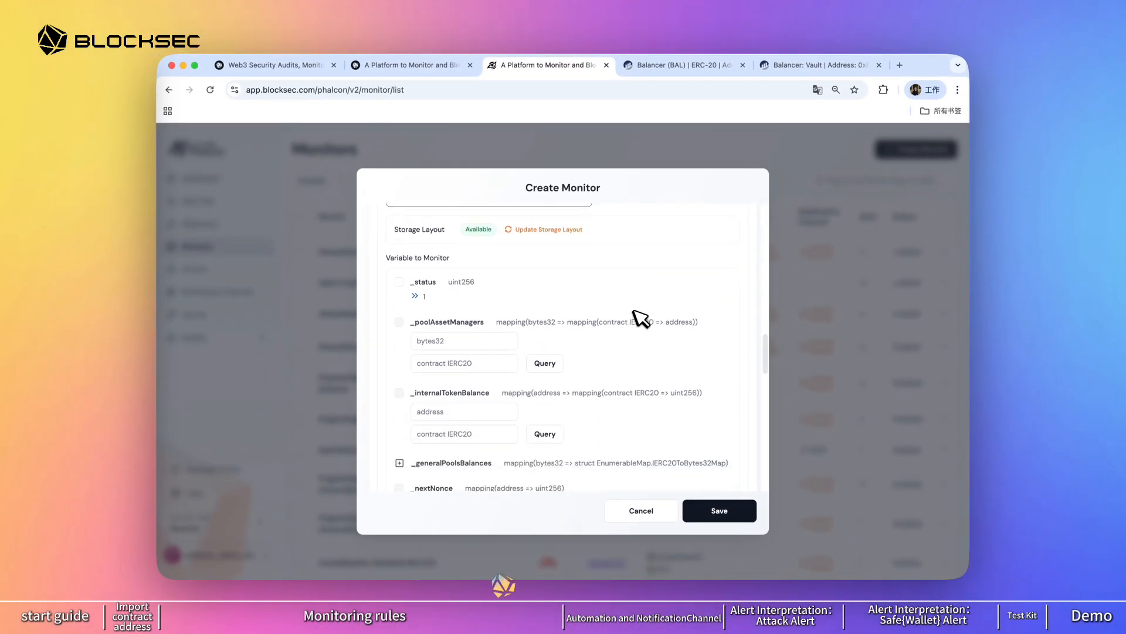
pyautogui.scroll(-1, 634, 400)
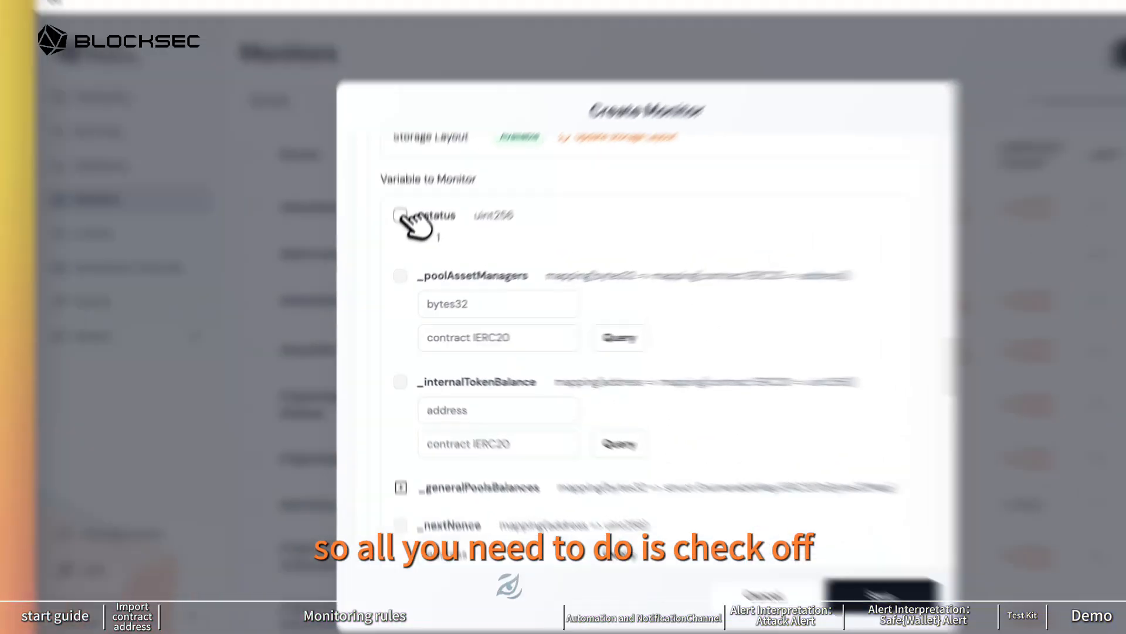
pyautogui.click(400, 277)
pyautogui.scroll(-5, 616, 414)
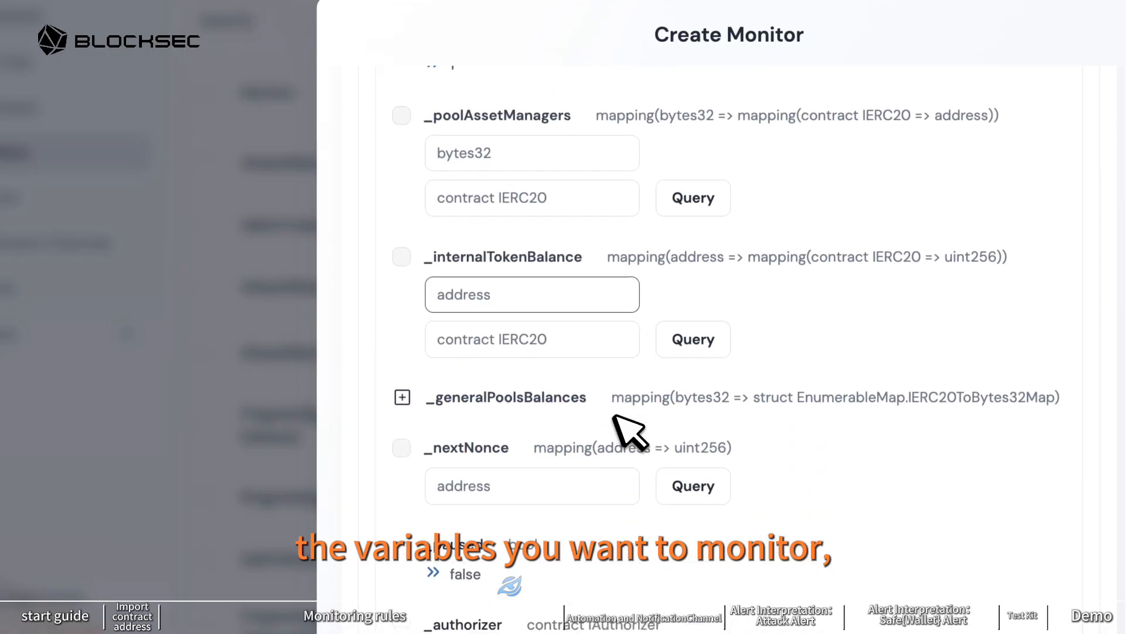
pyautogui.click(405, 534)
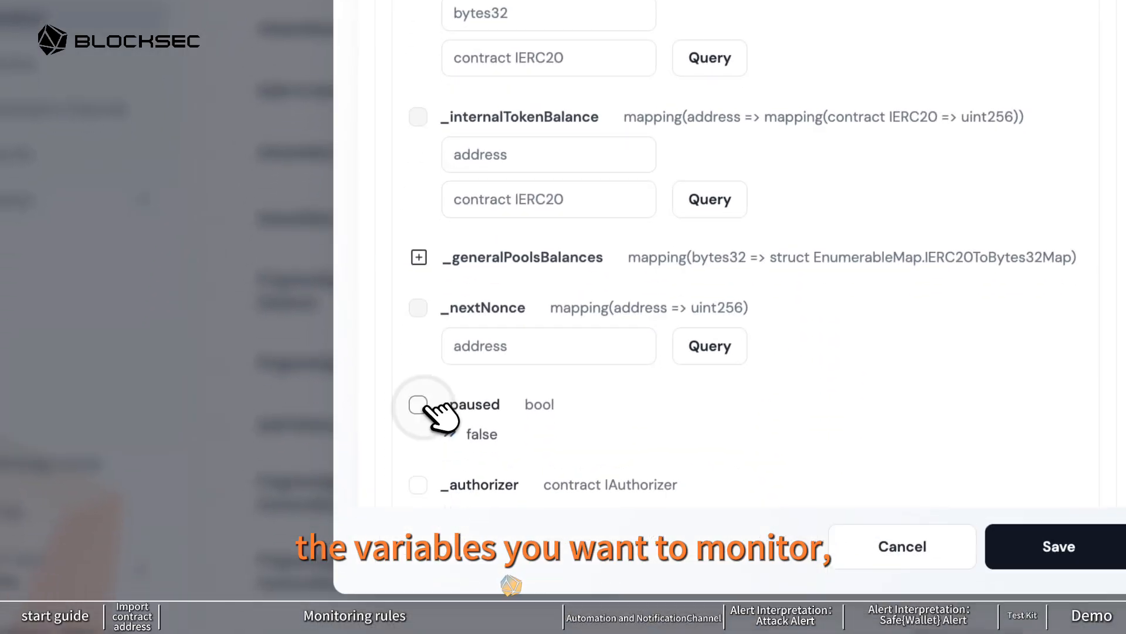
pyautogui.scroll(-15, 477, 468)
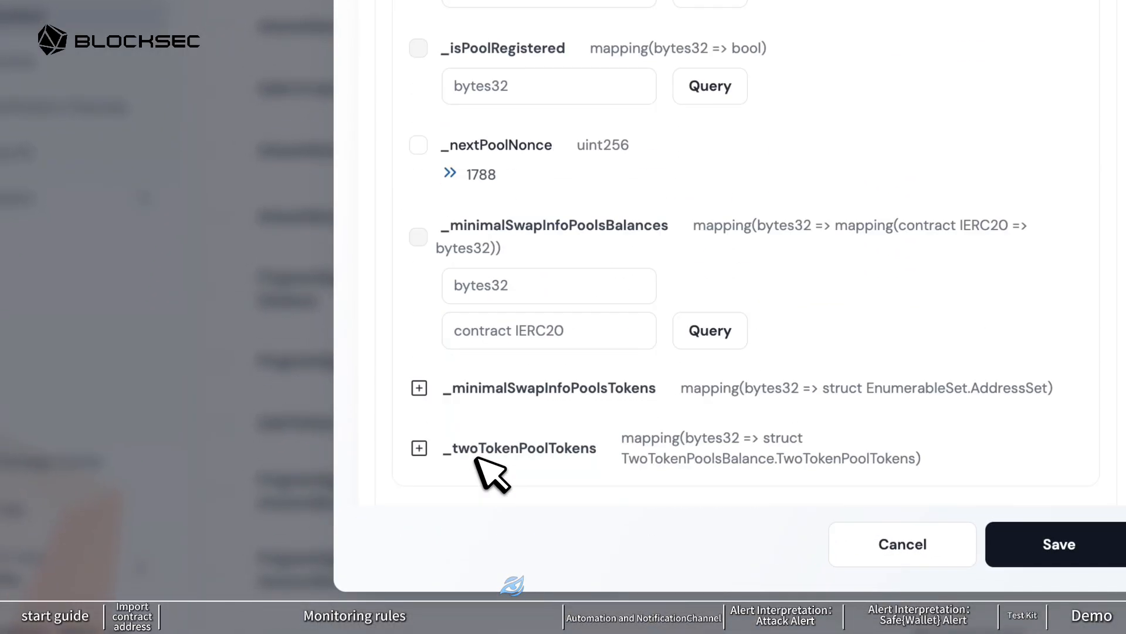
# Examine the Key Variables rule's example expression and its attack and suspicious transaction condition fields
pyautogui.scroll(1, 490, 473)
pyautogui.click(447, 270)
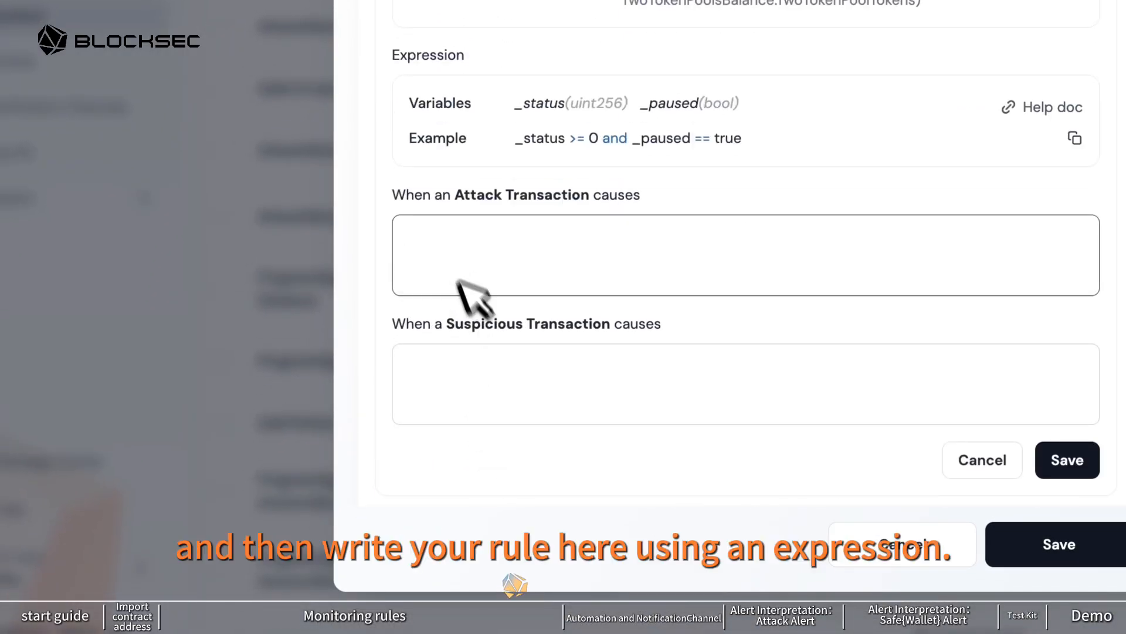
pyautogui.scroll(2, 563, 220)
pyautogui.scroll(-5, 674, 225)
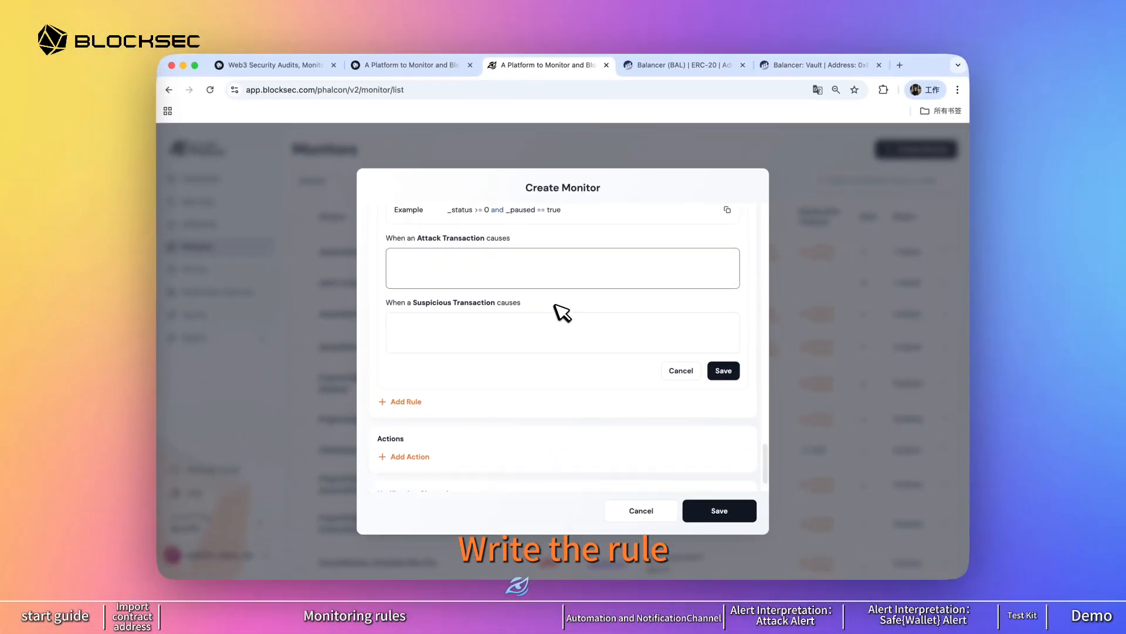
pyautogui.scroll(-2, 572, 315)
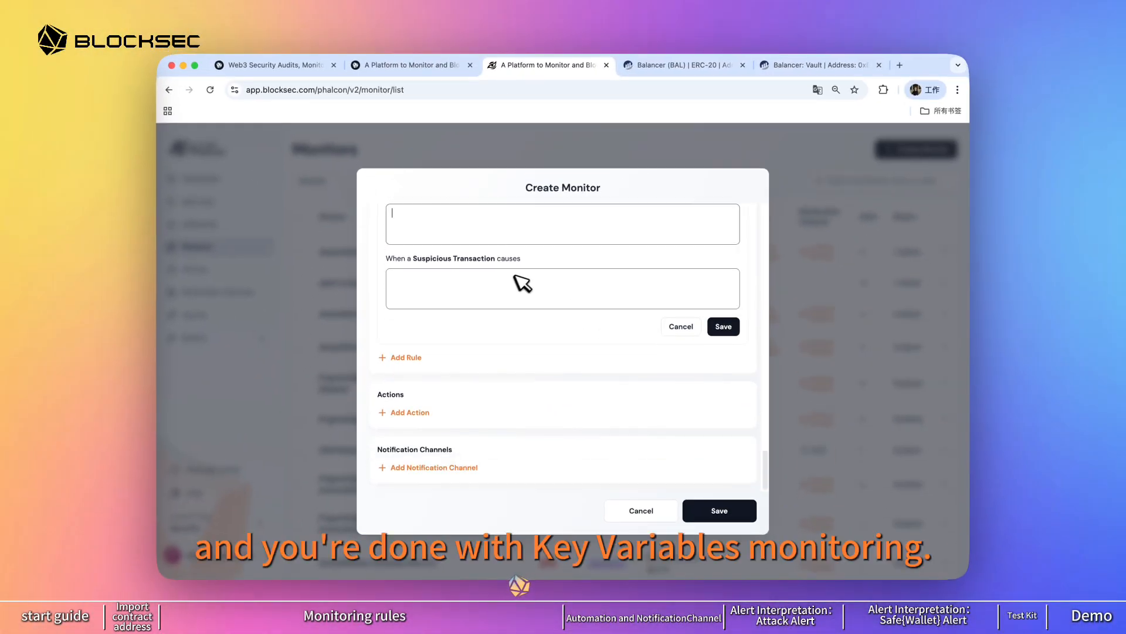
# Add a third custom rule with the rule type Sensitive Events
pyautogui.scroll(1, 496, 317)
pyautogui.click(400, 385)
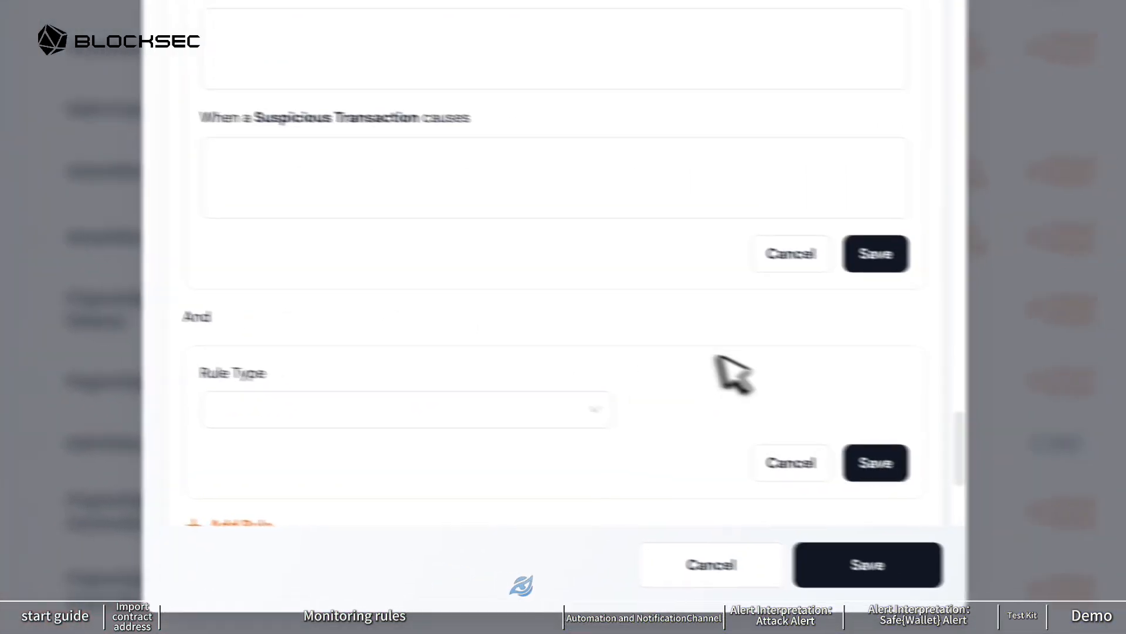
pyautogui.scroll(-2, 645, 370)
pyautogui.click(528, 269)
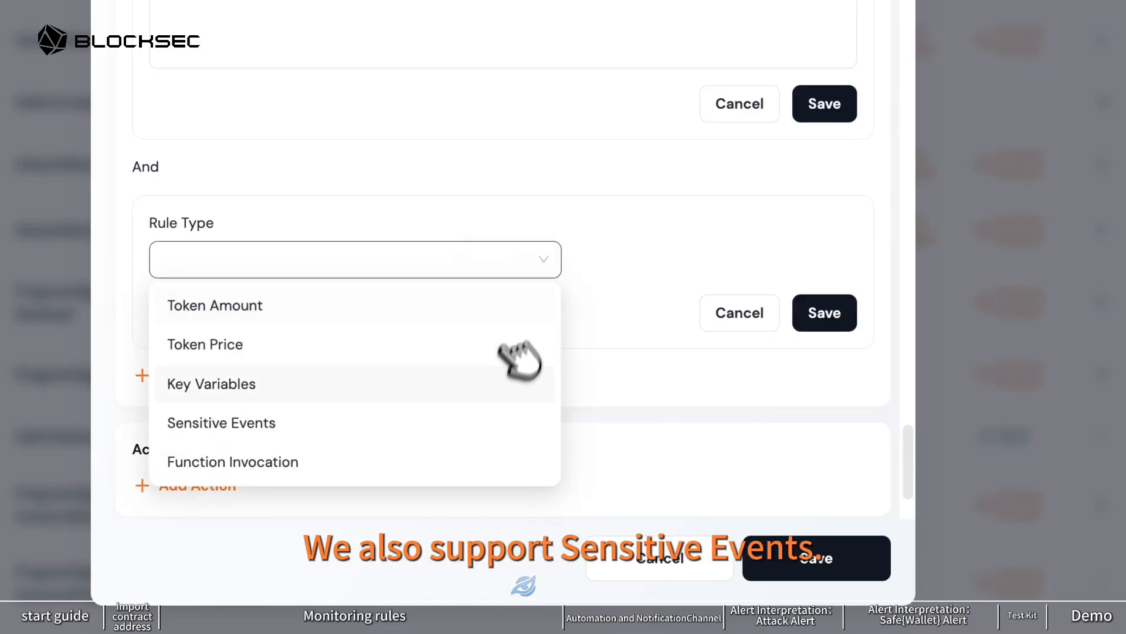
pyautogui.click(483, 422)
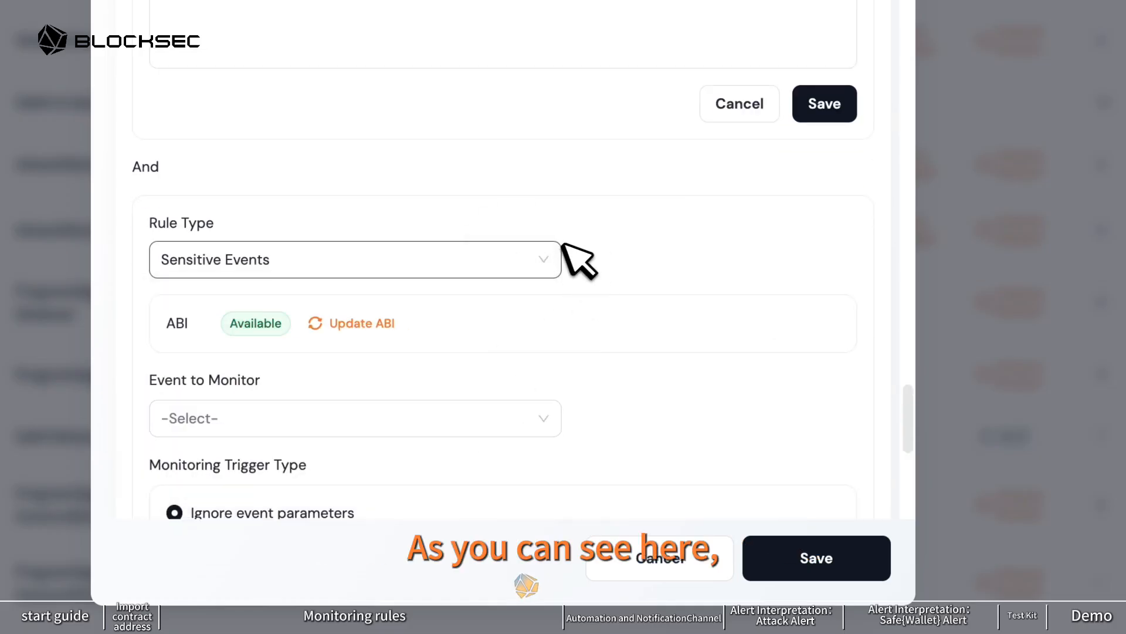
# Choose the InternalBalanceChanged event, trigger it based on event parameters, and check the attack and suspicious transaction condition fields
pyautogui.click(453, 432)
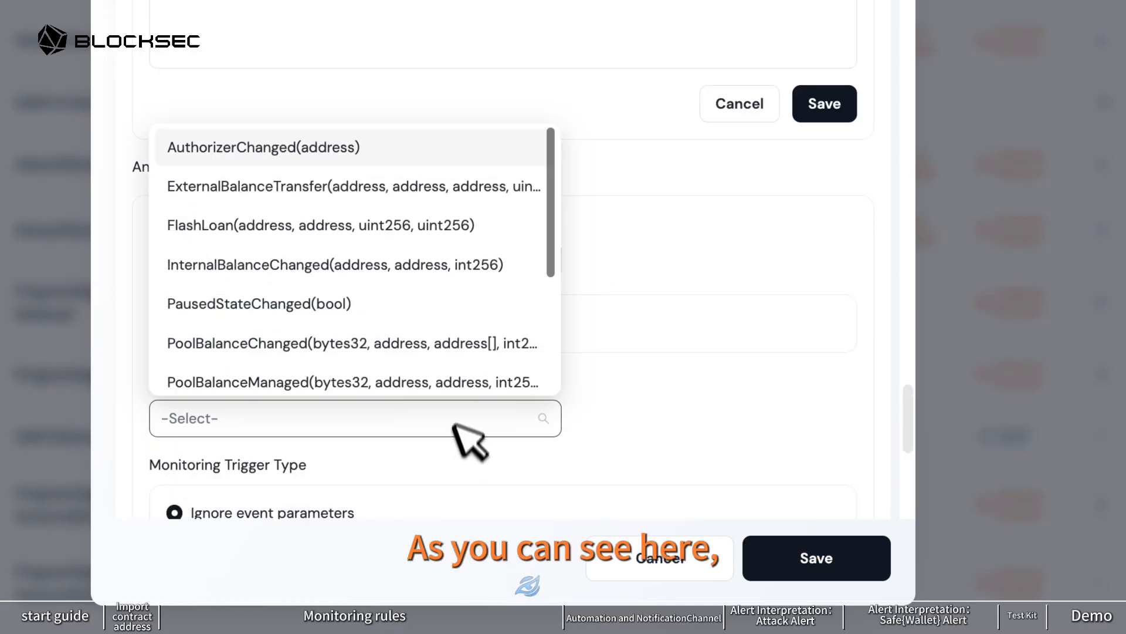
pyautogui.click(434, 263)
pyautogui.scroll(-4, 704, 352)
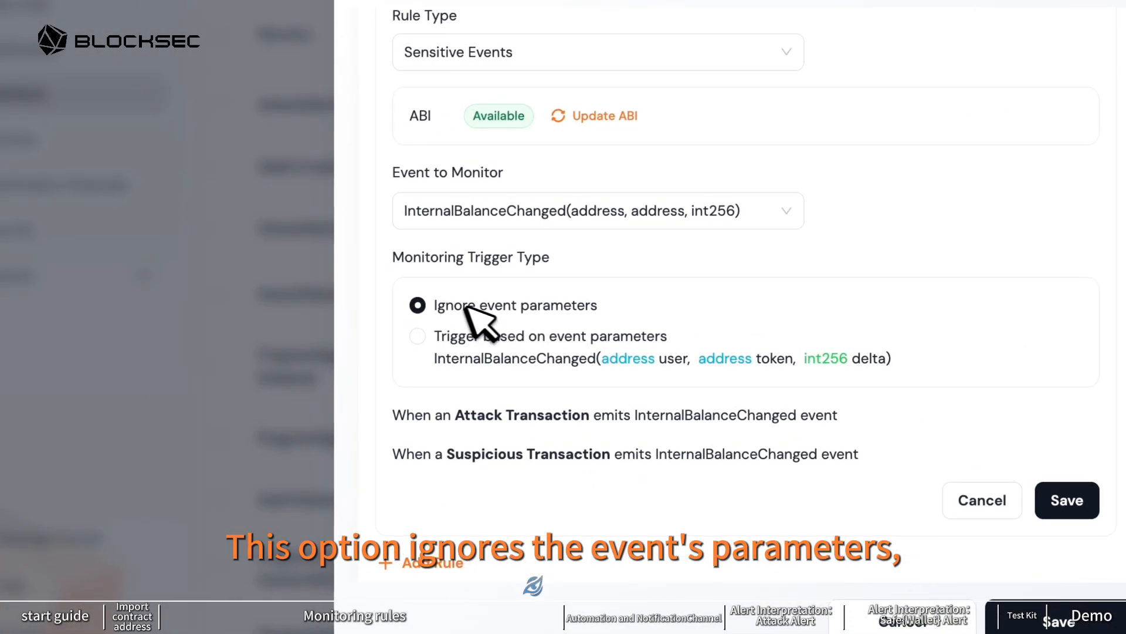
pyautogui.click(445, 333)
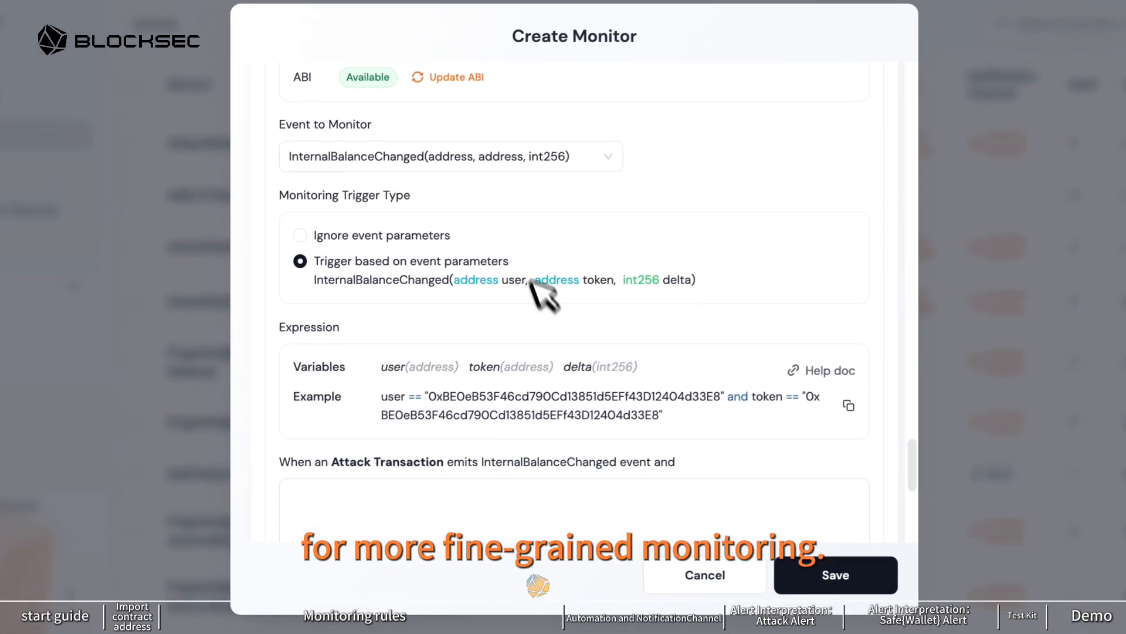
pyautogui.scroll(-3, 672, 210)
pyautogui.click(558, 389)
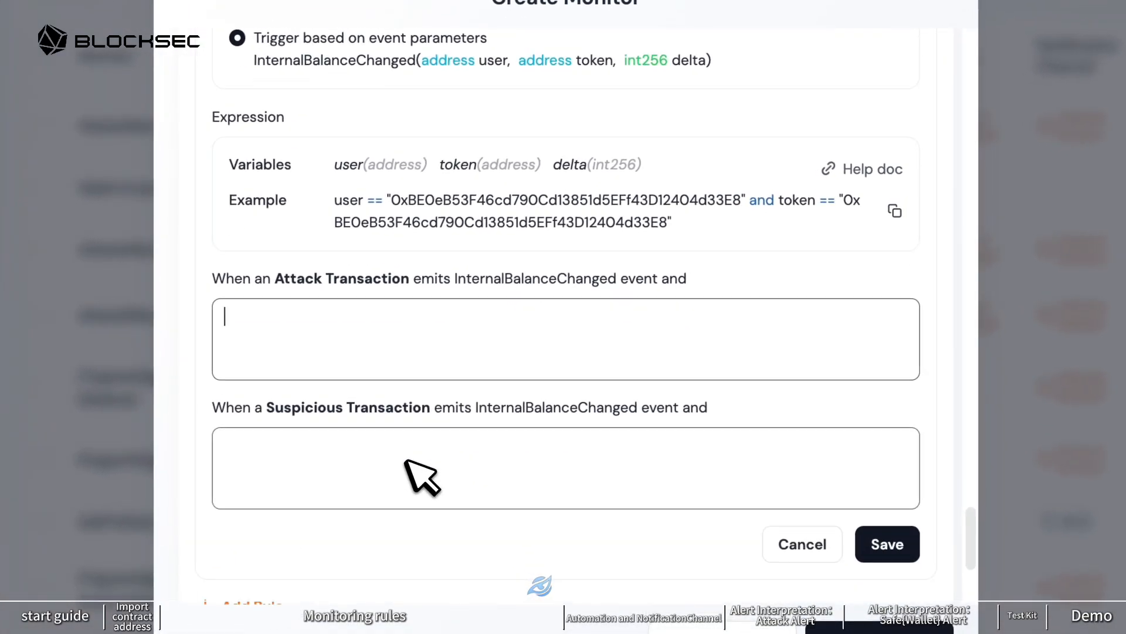
pyautogui.click(433, 538)
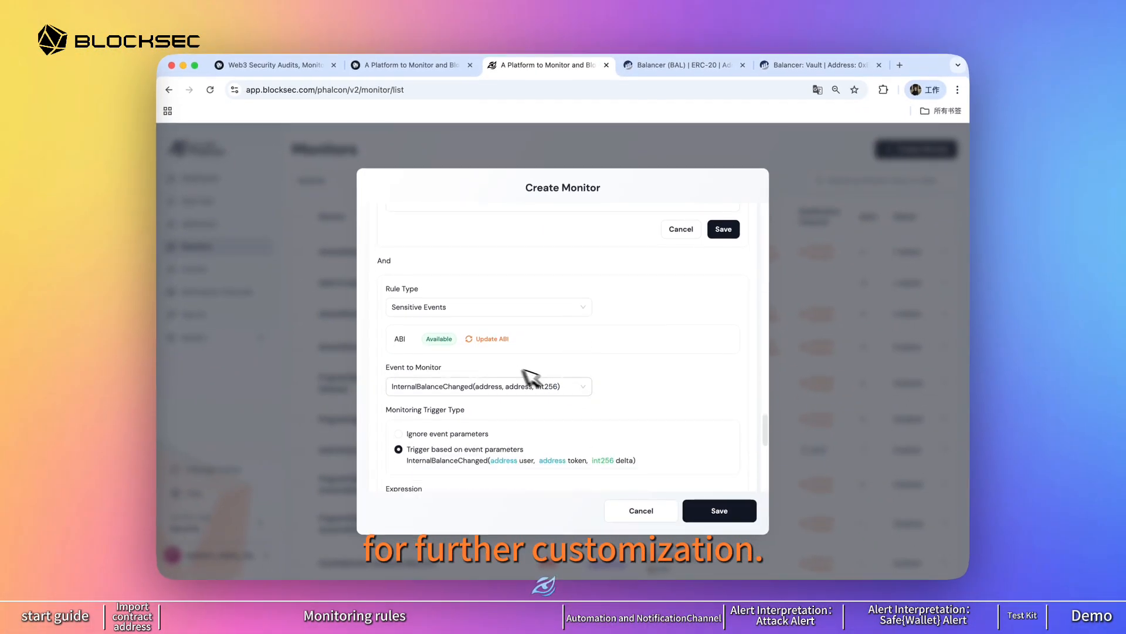
# Change the third rule's type to Function Invocation and monitor the exitPool function, triggered based on function parameters
pyautogui.click(551, 308)
pyautogui.click(434, 406)
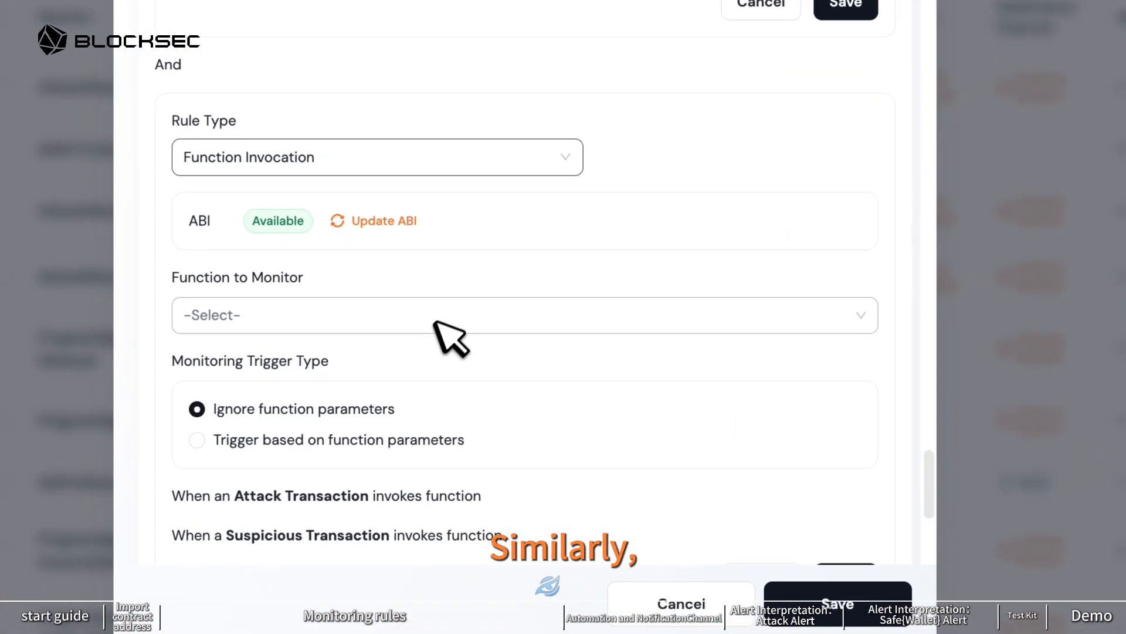
pyautogui.click(516, 387)
pyautogui.click(440, 475)
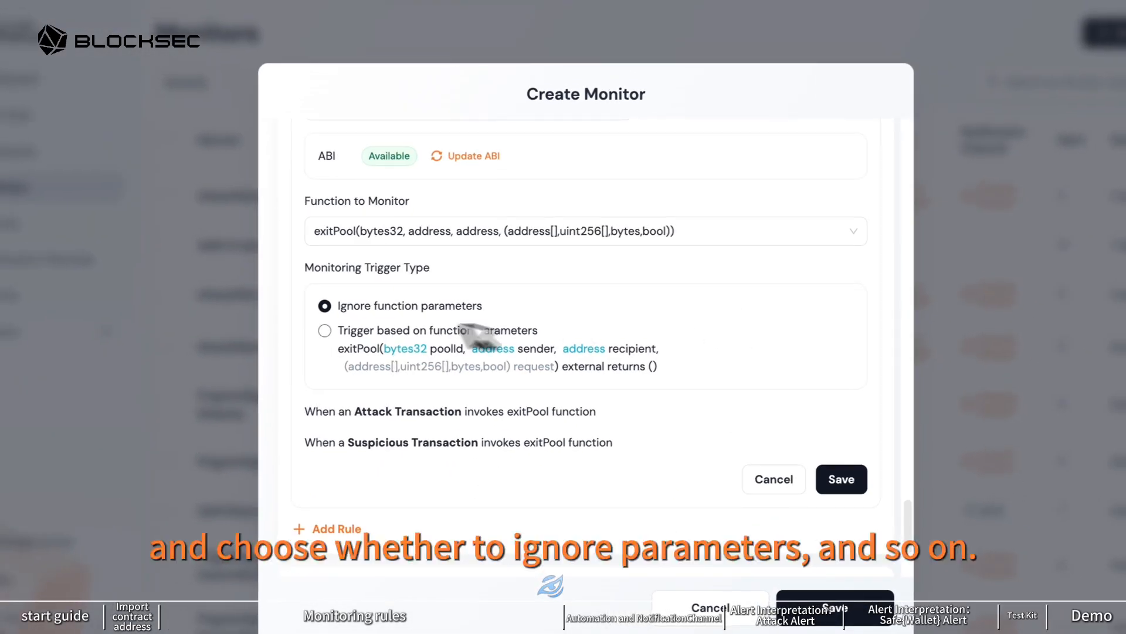
pyautogui.click(324, 330)
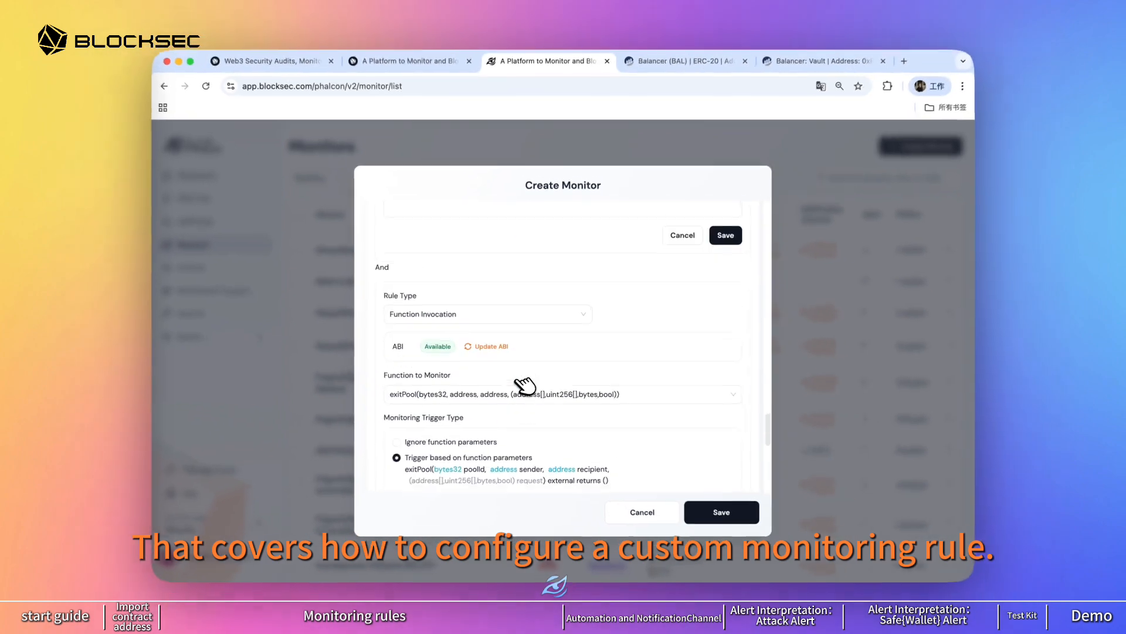
# Review the custom monitor's settings and discard the unsaved monitor
pyautogui.scroll(3, 517, 379)
pyautogui.scroll(15, 524, 385)
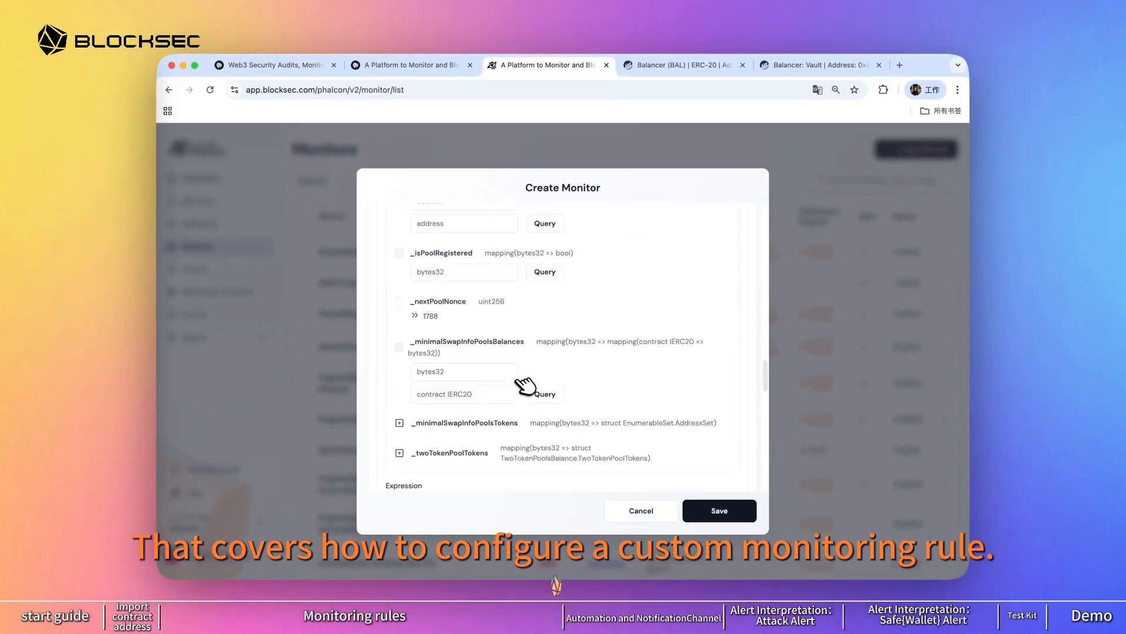
pyautogui.scroll(-2, 524, 386)
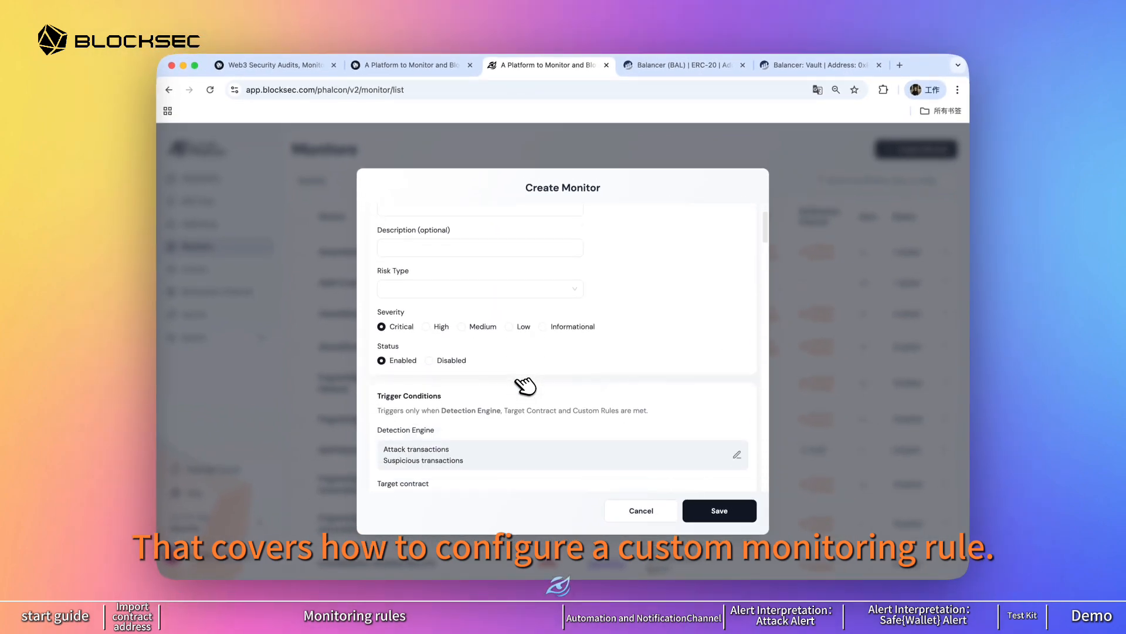
pyautogui.click(659, 511)
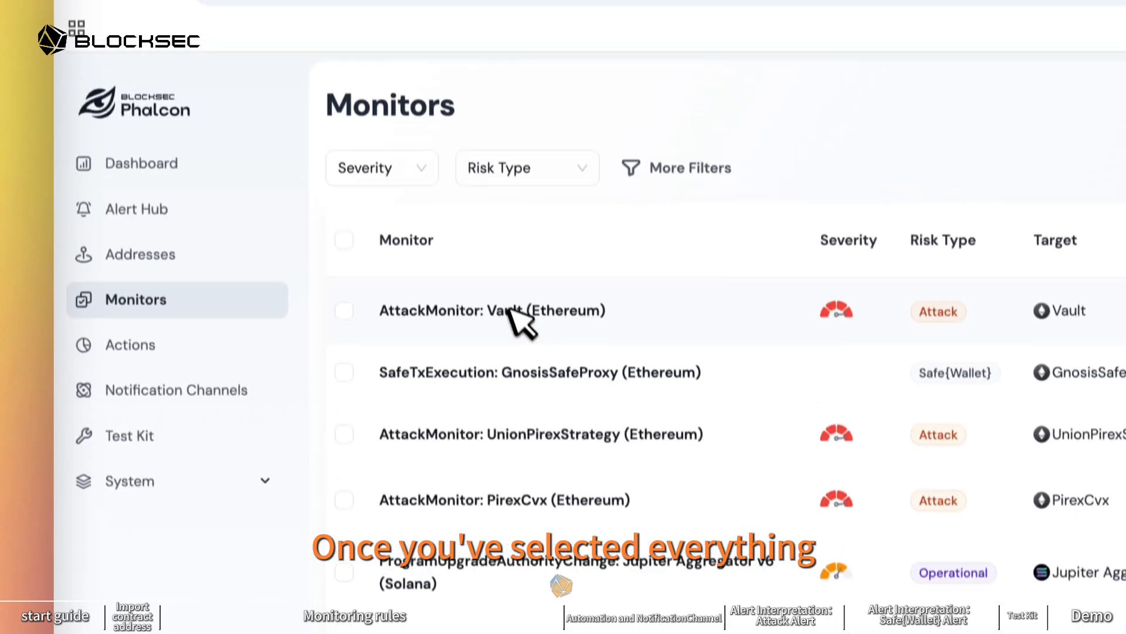
# Open the AttackMonitor: Vault (Ethereum) monitor and examine its trigger conditions, Actions and Notification Channels sections
pyautogui.click(410, 284)
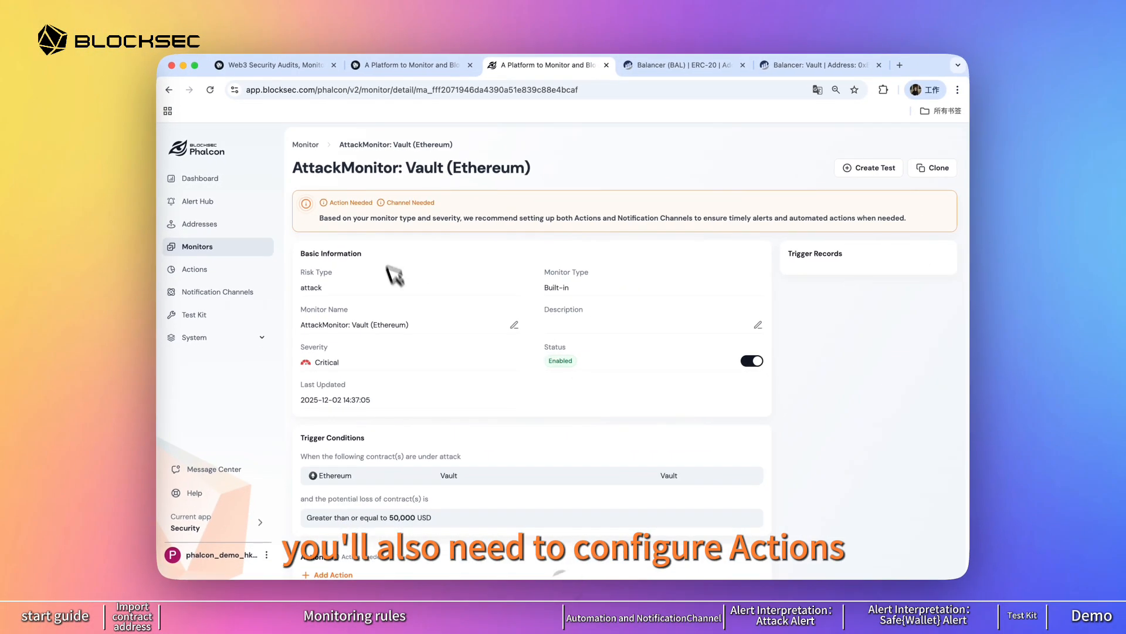
pyautogui.scroll(-2, 419, 319)
pyautogui.scroll(1, 388, 446)
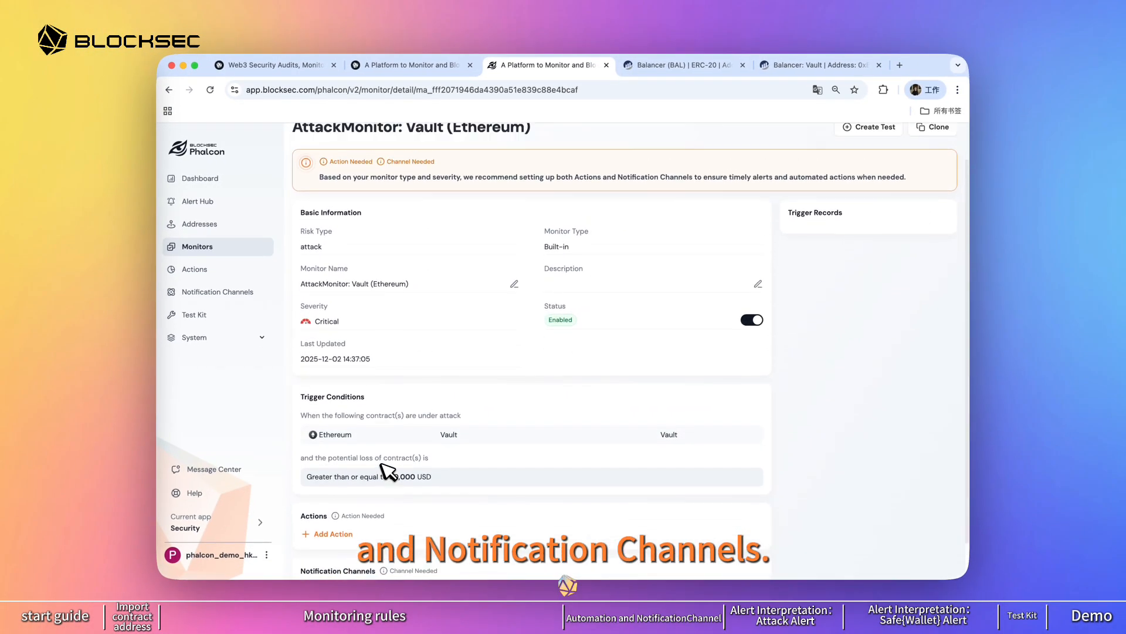
pyautogui.scroll(-1, 378, 466)
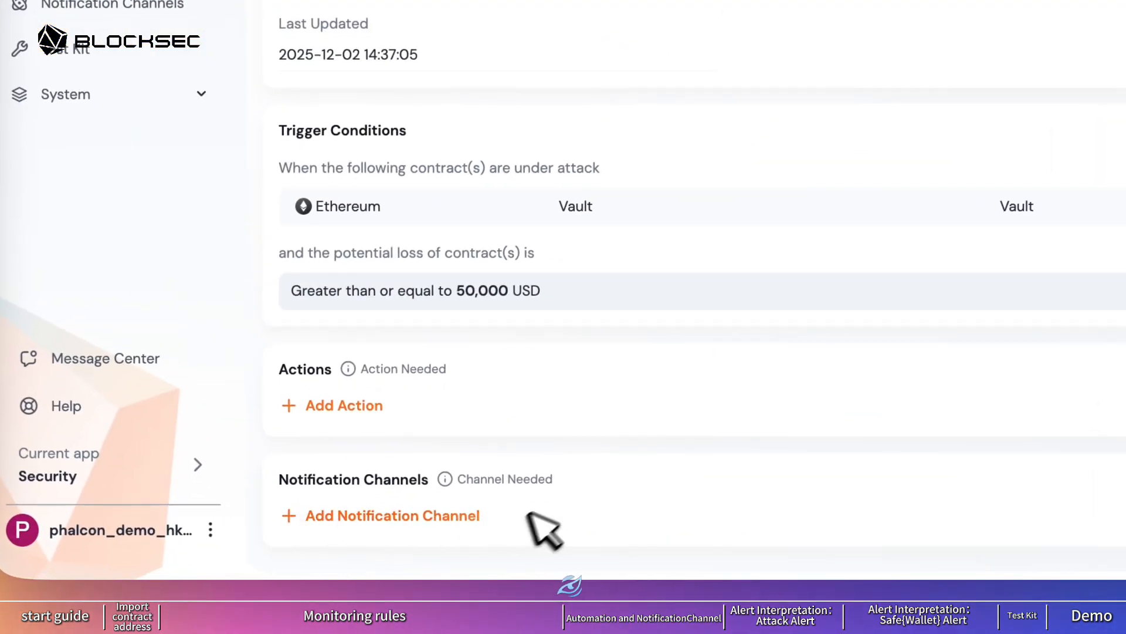
pyautogui.scroll(2, 232, 440)
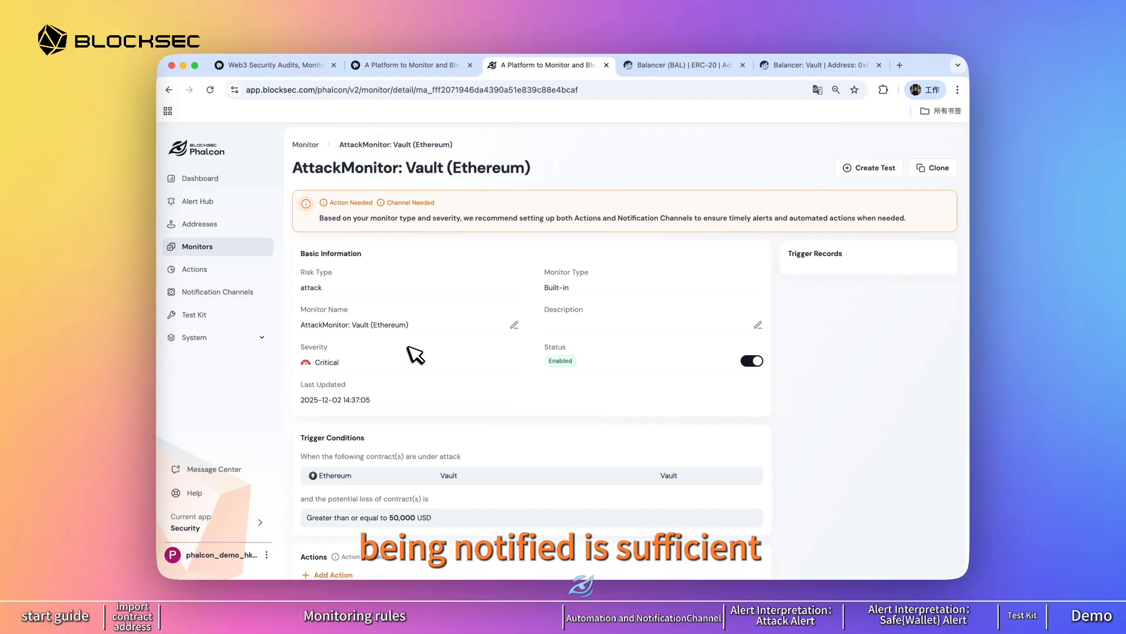
pyautogui.scroll(-3, 416, 354)
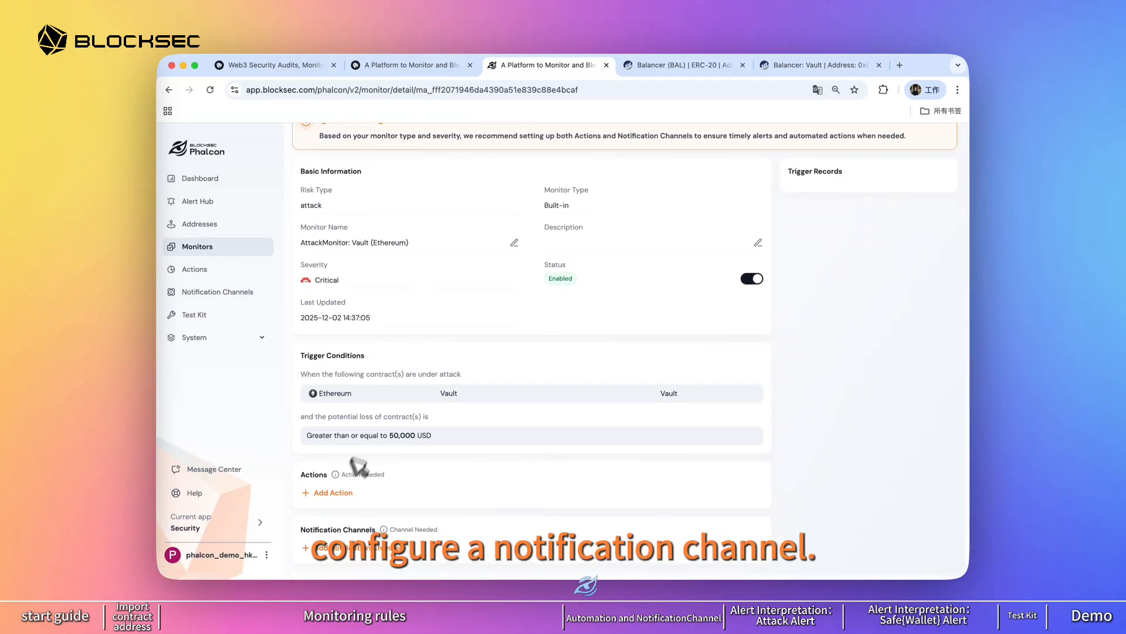
# Start creating a new action for the Vault attack monitor and set its mode to Delegation
pyautogui.click(330, 492)
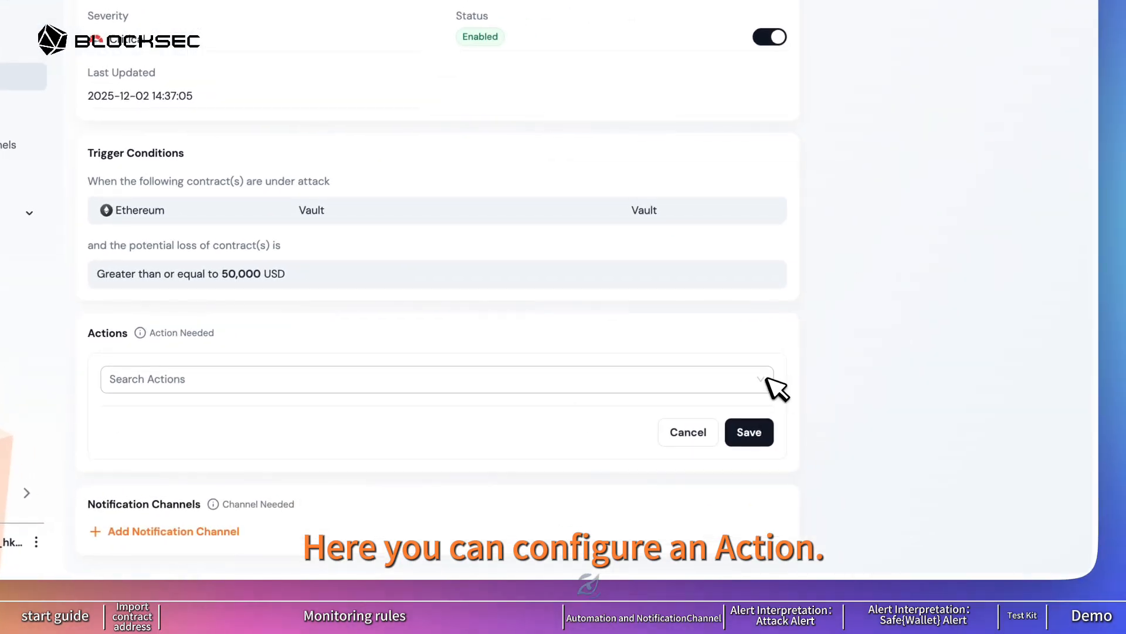
pyautogui.click(766, 379)
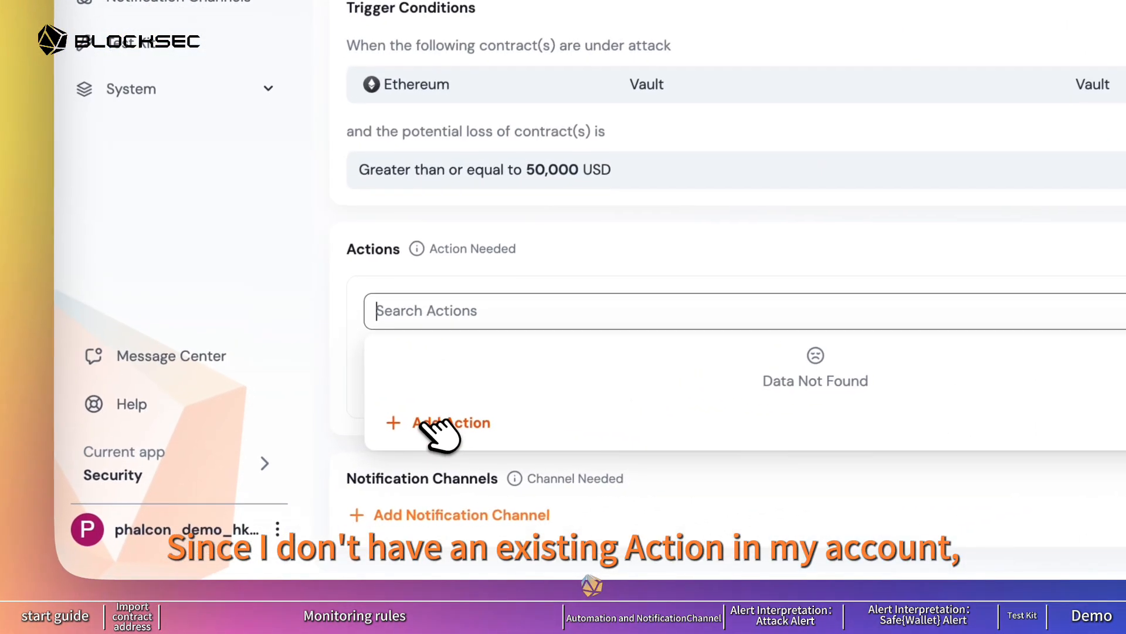
pyautogui.click(347, 501)
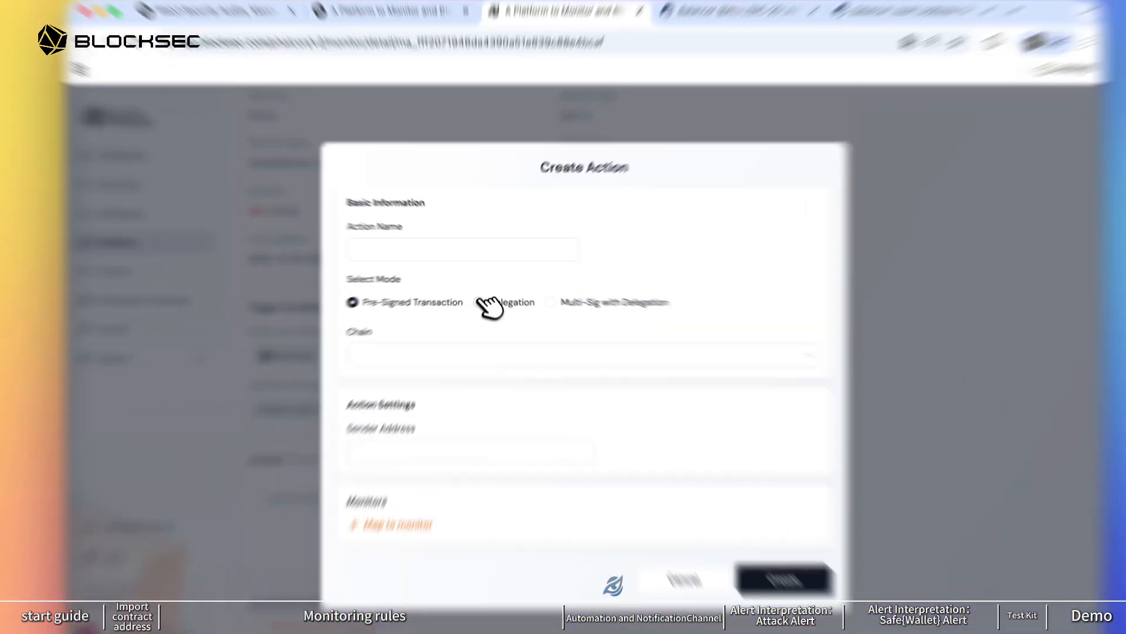
pyautogui.click(481, 293)
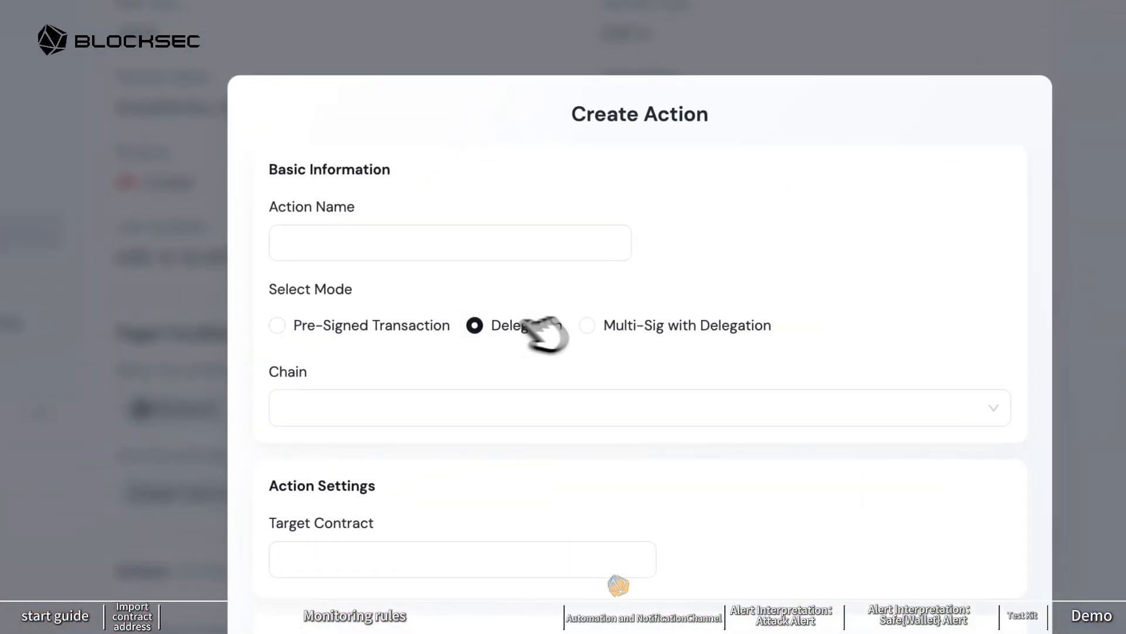
# Switch the new action's mode to Multi-Sig with Delegation, examine its settings, and discard the unsaved action
pyautogui.click(587, 327)
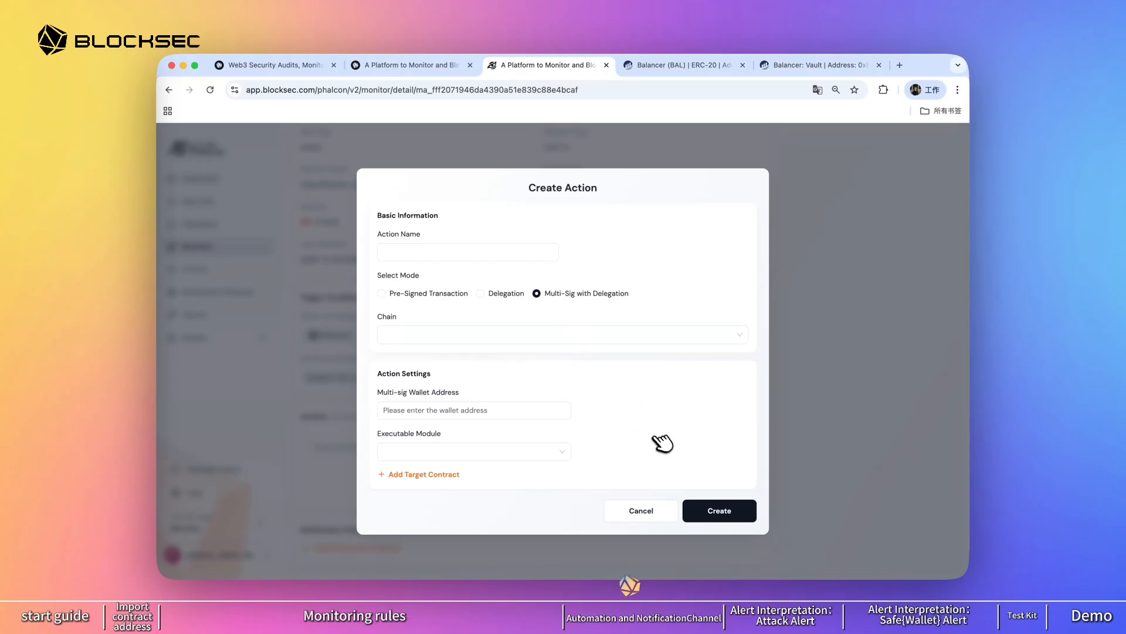
pyautogui.scroll(-2, 658, 443)
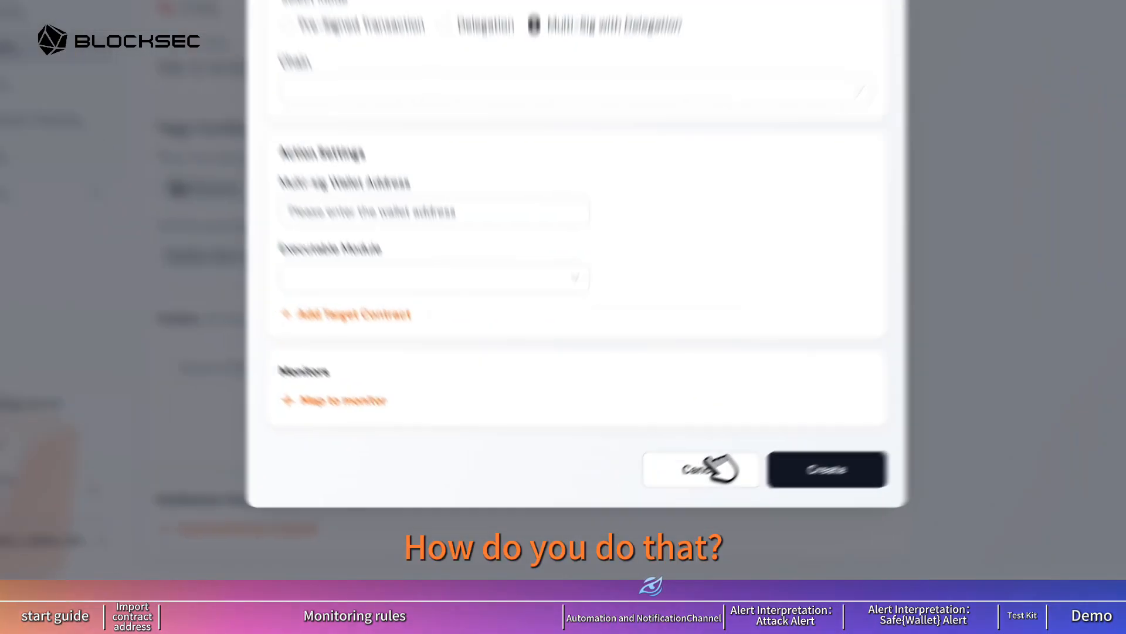
pyautogui.click(644, 510)
pyautogui.click(361, 502)
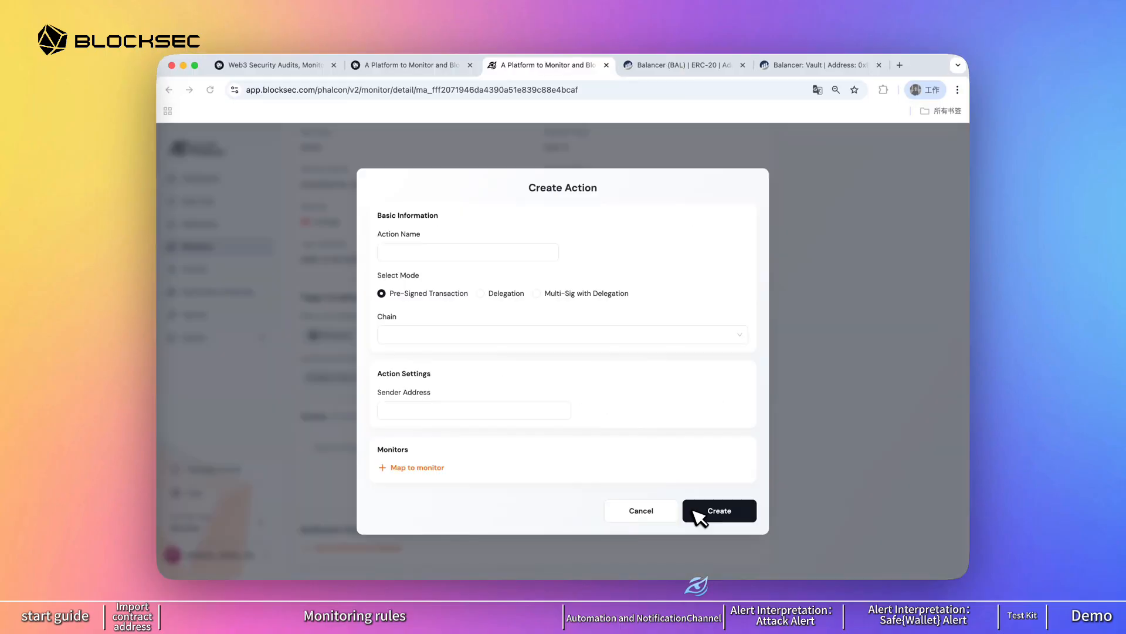
pyautogui.click(660, 510)
pyautogui.click(403, 442)
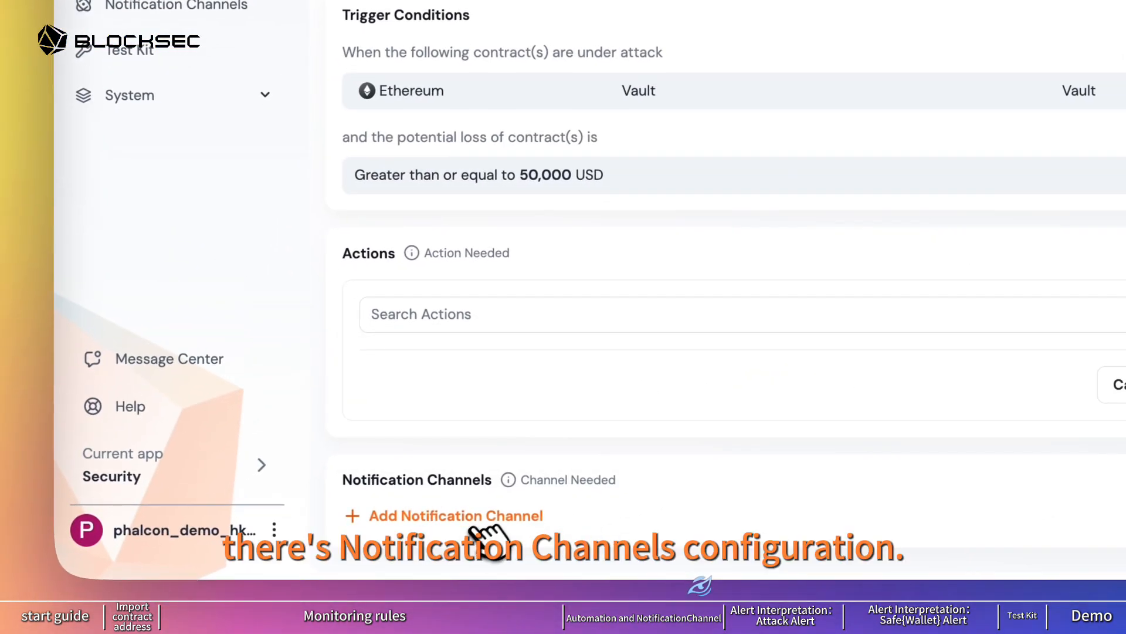
# Start creating a notification channel for the Vault attack monitor and examine the available channel types
pyautogui.click(474, 528)
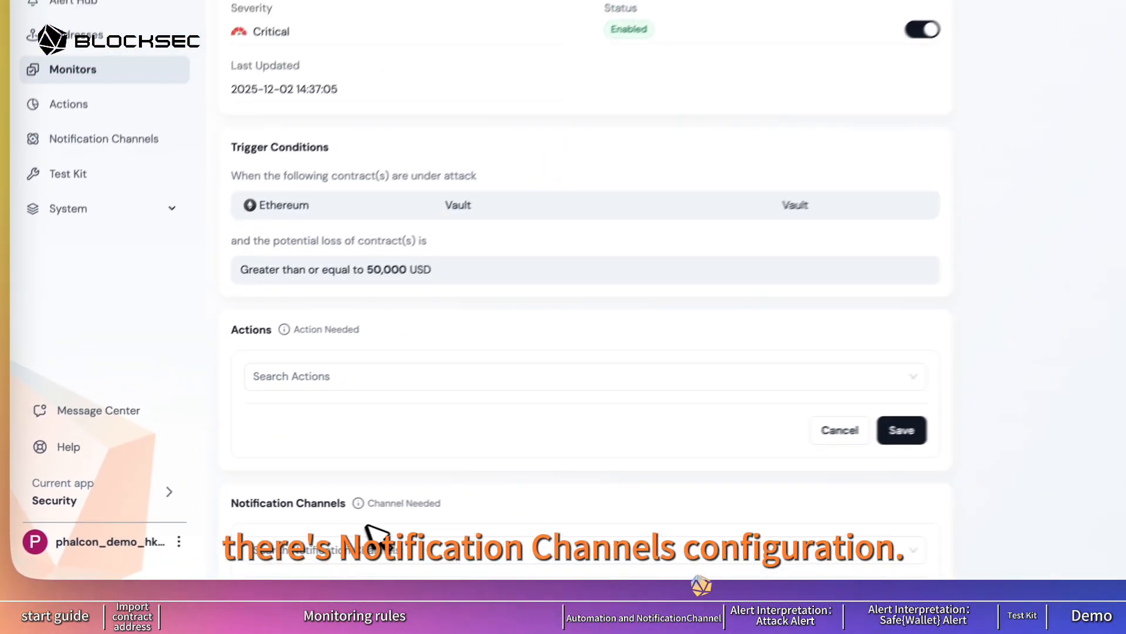
pyautogui.click(845, 546)
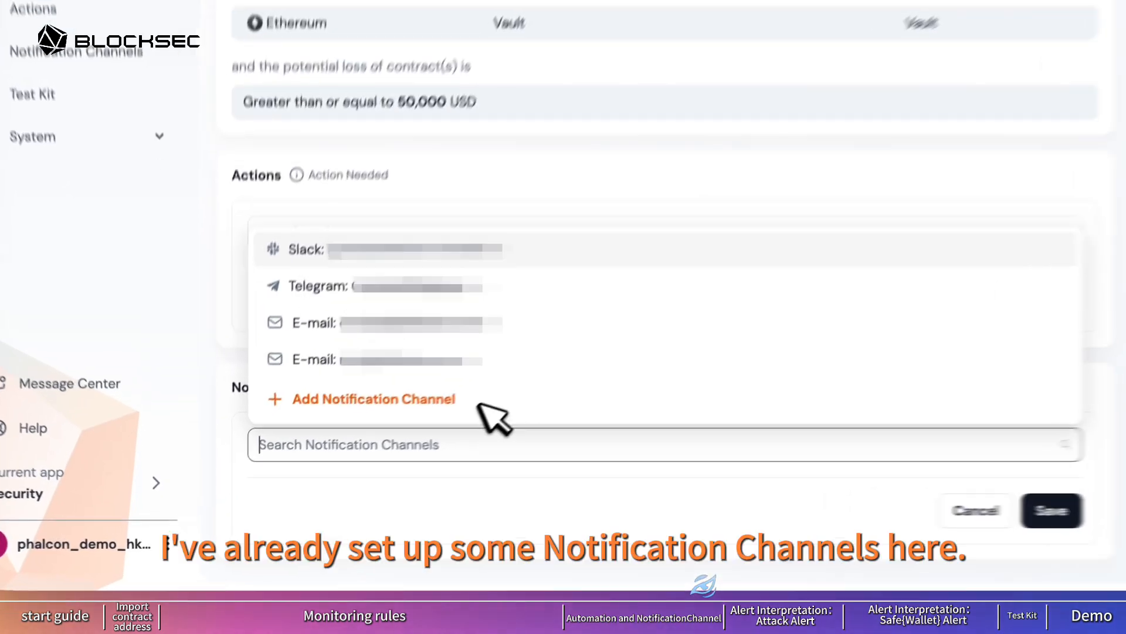
pyautogui.click(442, 390)
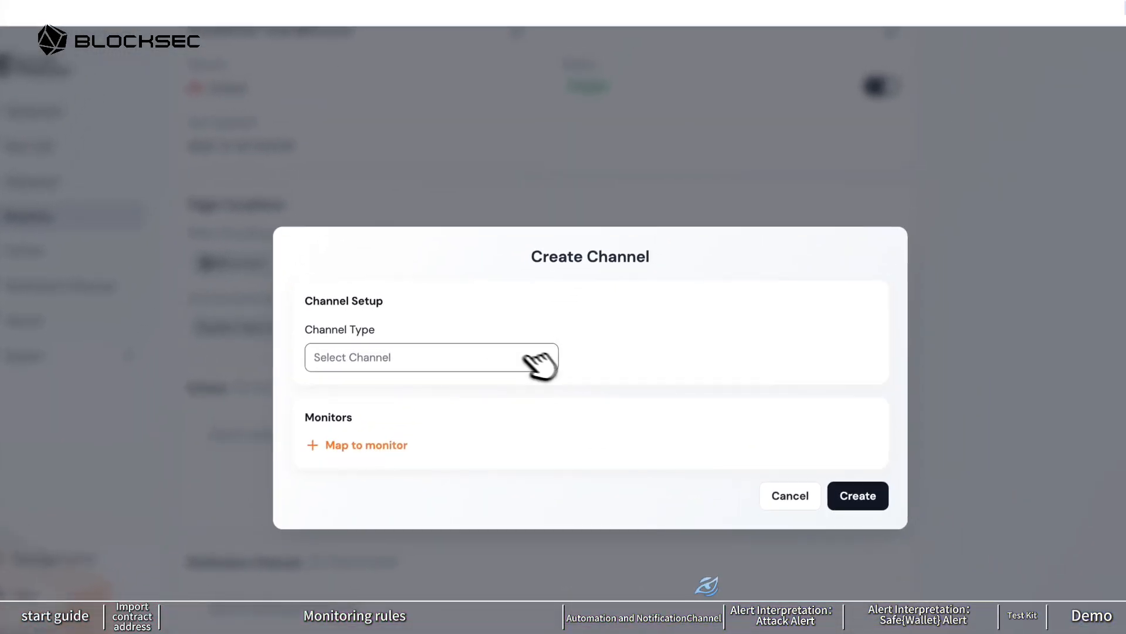
pyautogui.click(537, 359)
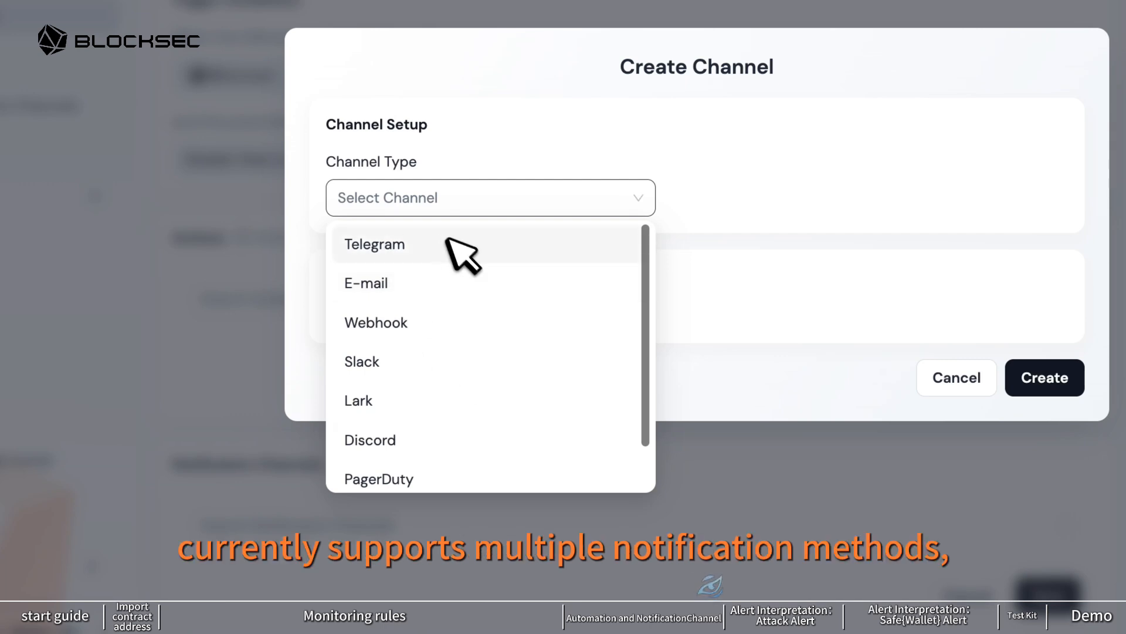
pyautogui.scroll(-1, 458, 321)
pyautogui.scroll(1, 457, 318)
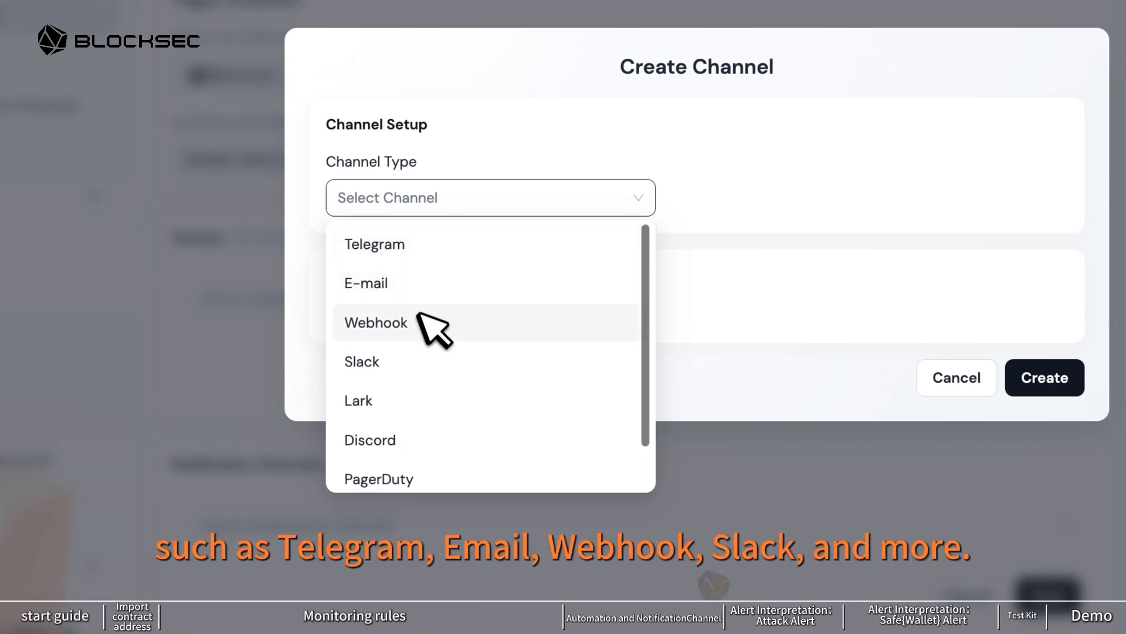
pyautogui.click(437, 351)
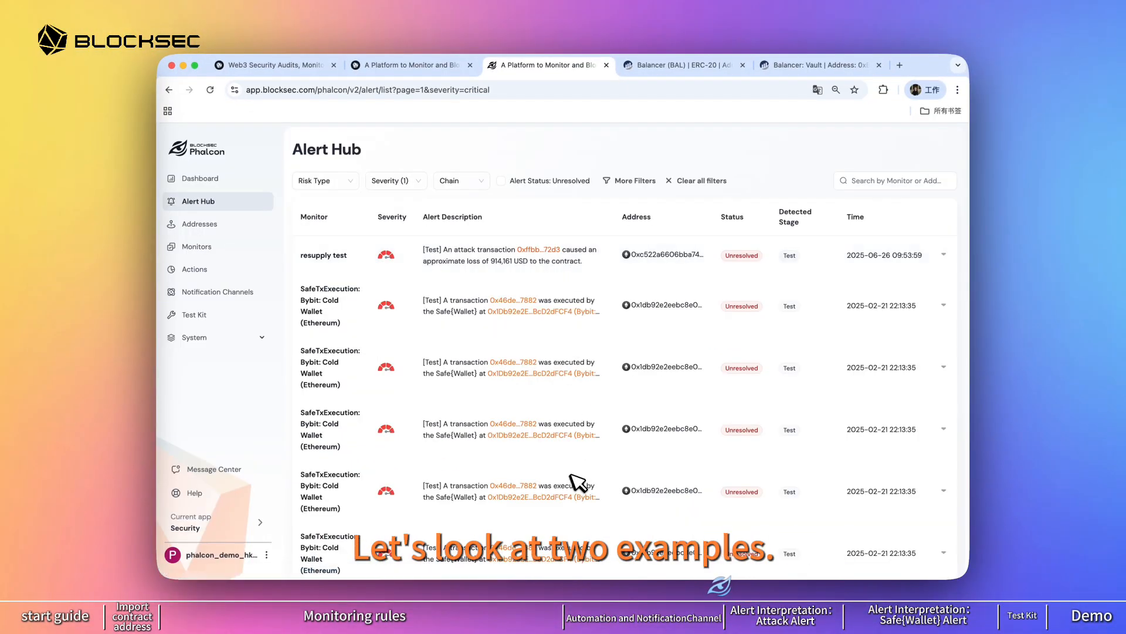
# Open the AttackMonitor: PendleStaking (ARB) alert in the Alert Hub
pyautogui.scroll(-5, 578, 462)
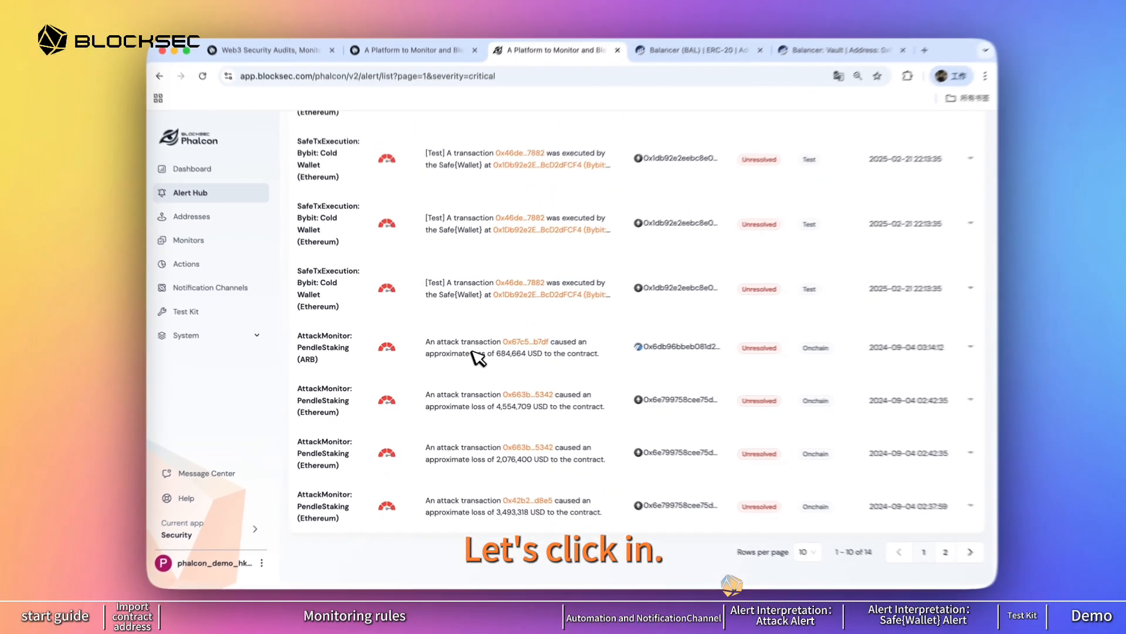
pyautogui.click(478, 356)
pyautogui.click(1036, 154)
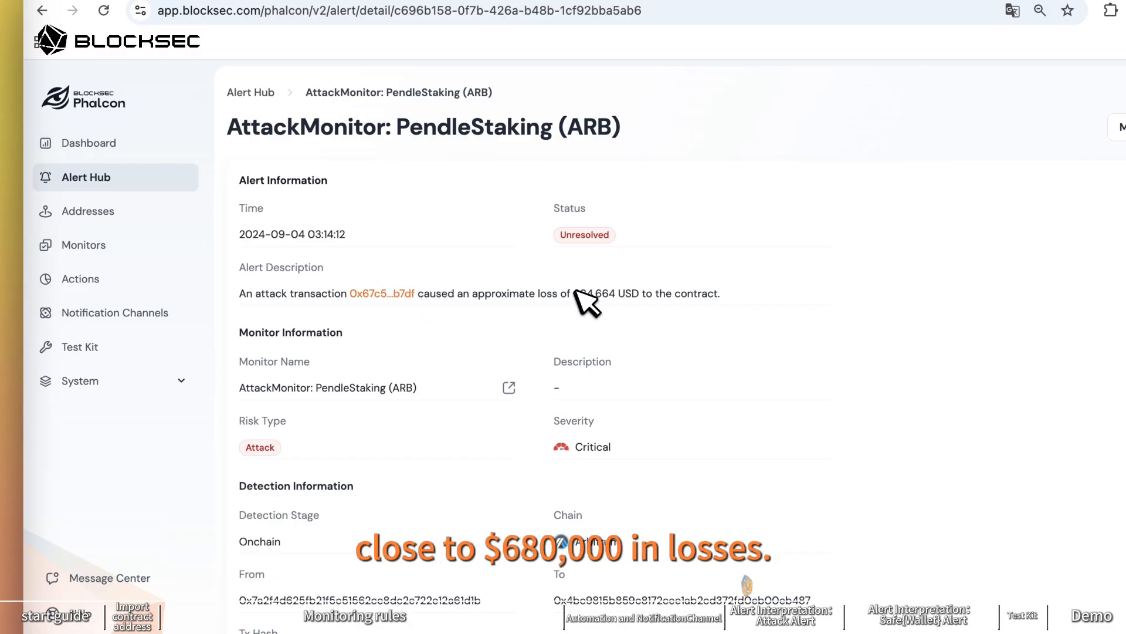
# Examine the PendleStaking alert's reported loss, detection stage, From and To addresses, and alert details
pyautogui.moveTo(574, 292); pyautogui.dragTo(588, 292)
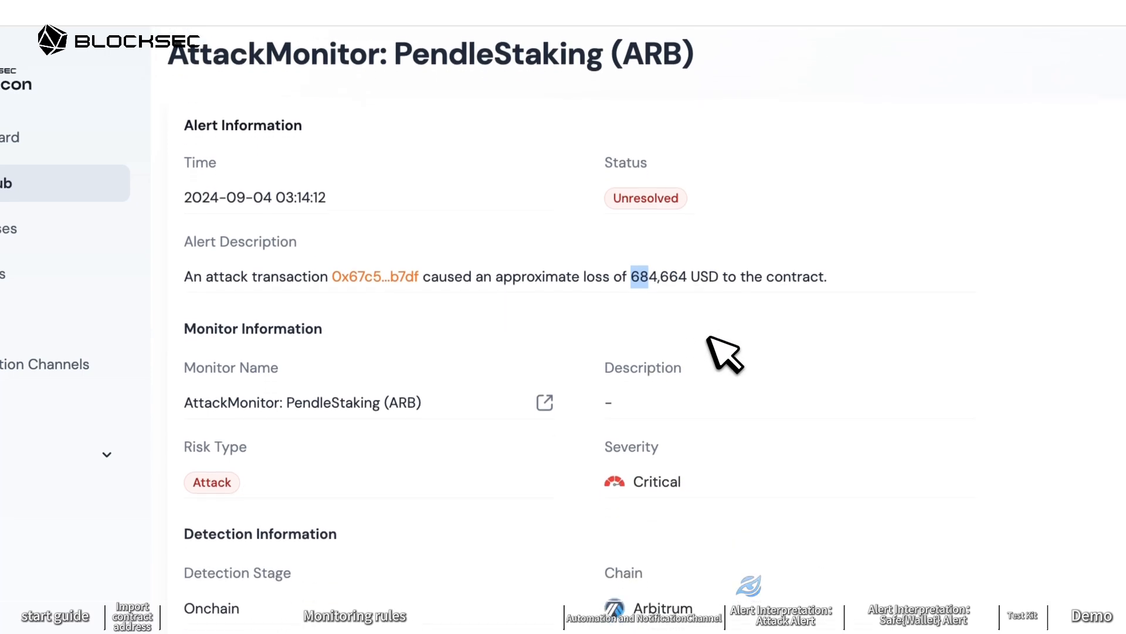
pyautogui.scroll(-5, 710, 339)
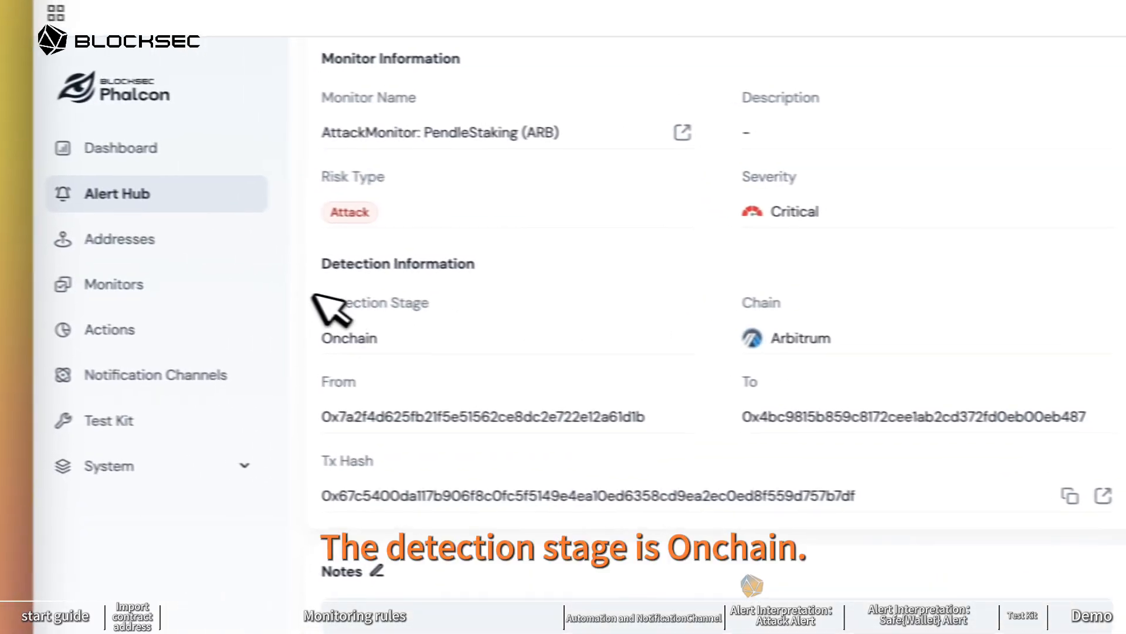
pyautogui.moveTo(185, 291); pyautogui.dragTo(329, 292)
pyautogui.click(254, 323)
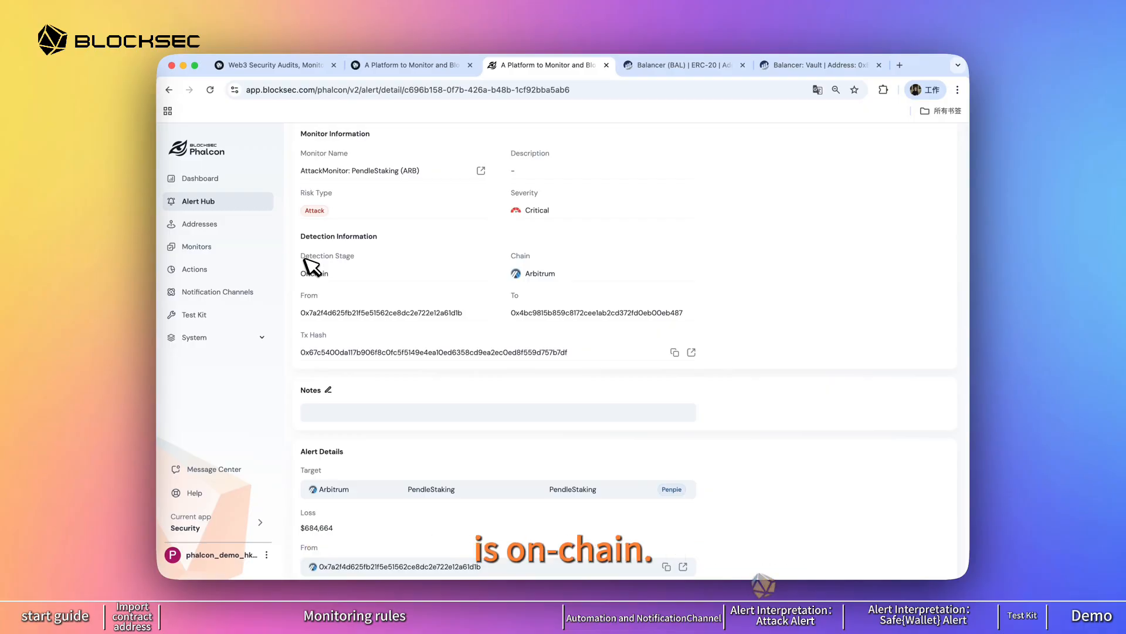
pyautogui.scroll(-2, 317, 276)
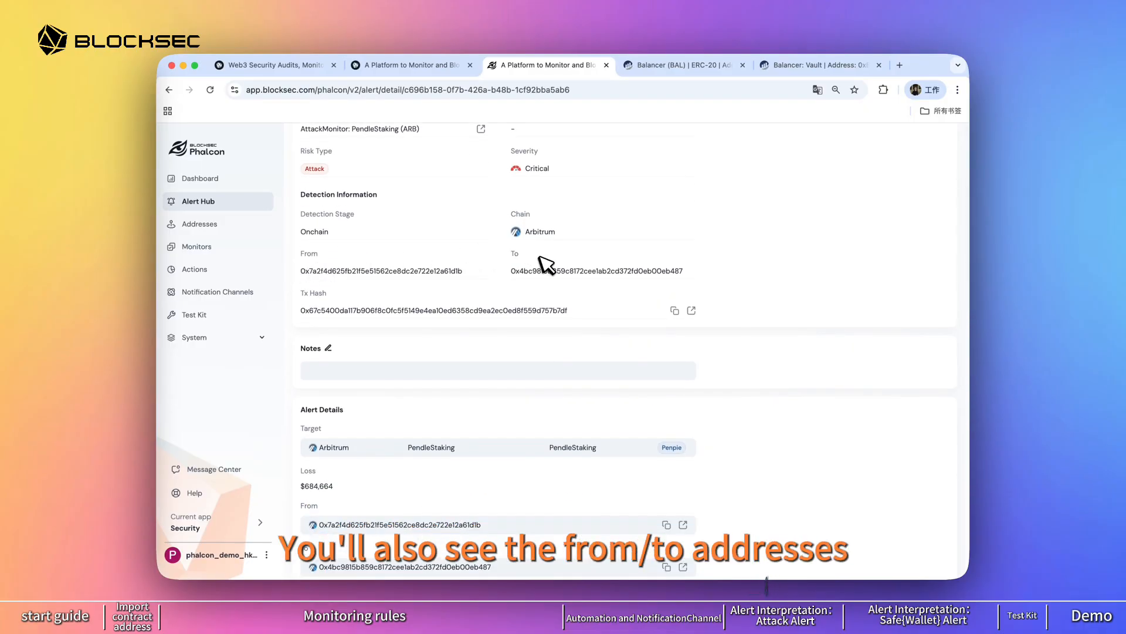
pyautogui.scroll(-3, 536, 262)
pyautogui.scroll(-10, 512, 270)
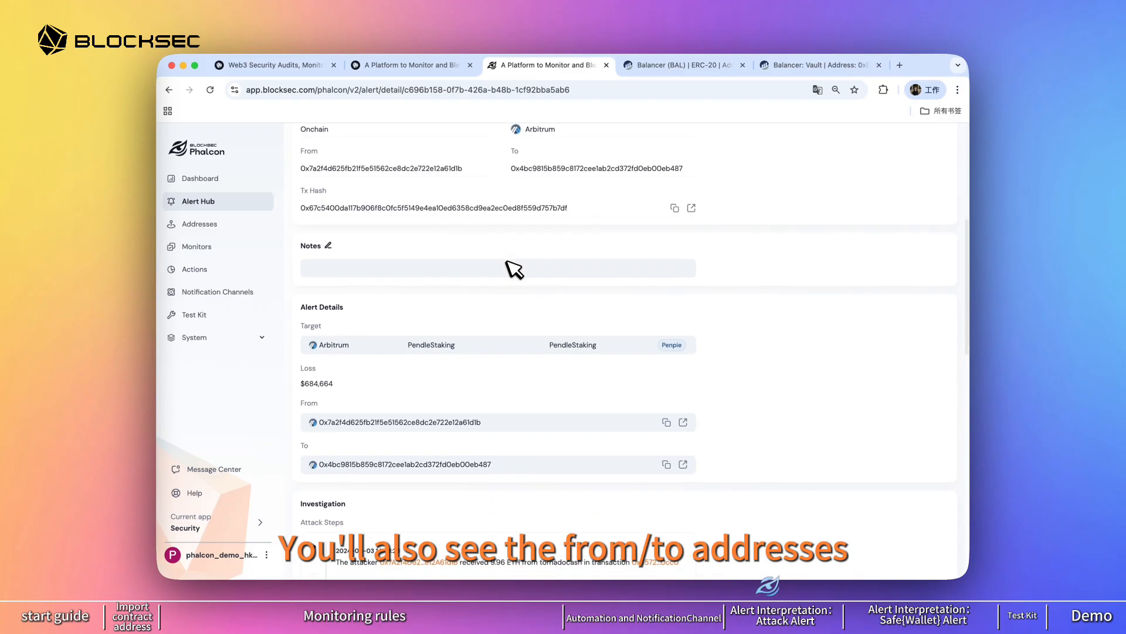
# Examine the Attack Steps timeline in the alert's Investigation section, comparing the attack's on-chain confirmation time with its detection time
pyautogui.scroll(-3, 458, 273)
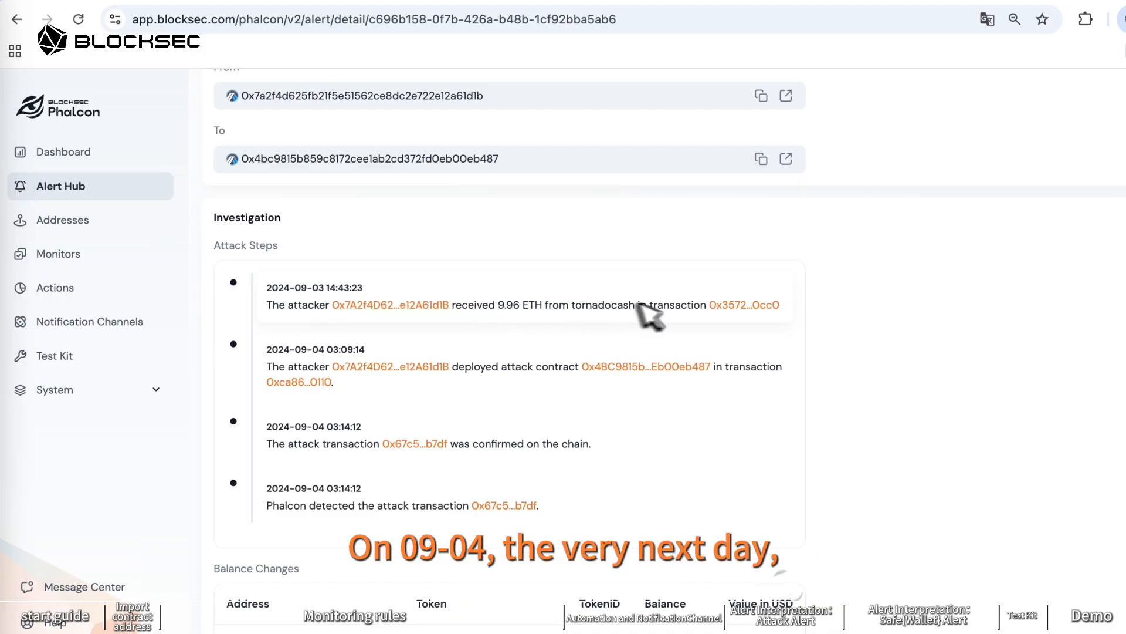
pyautogui.scroll(-1, 648, 316)
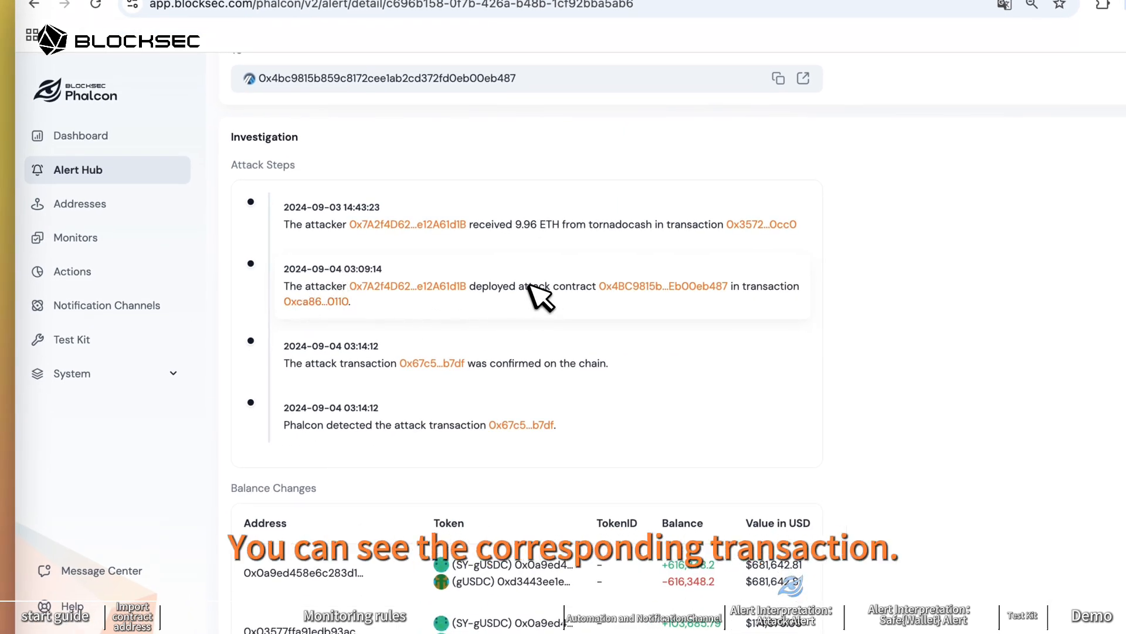
pyautogui.scroll(-1, 528, 289)
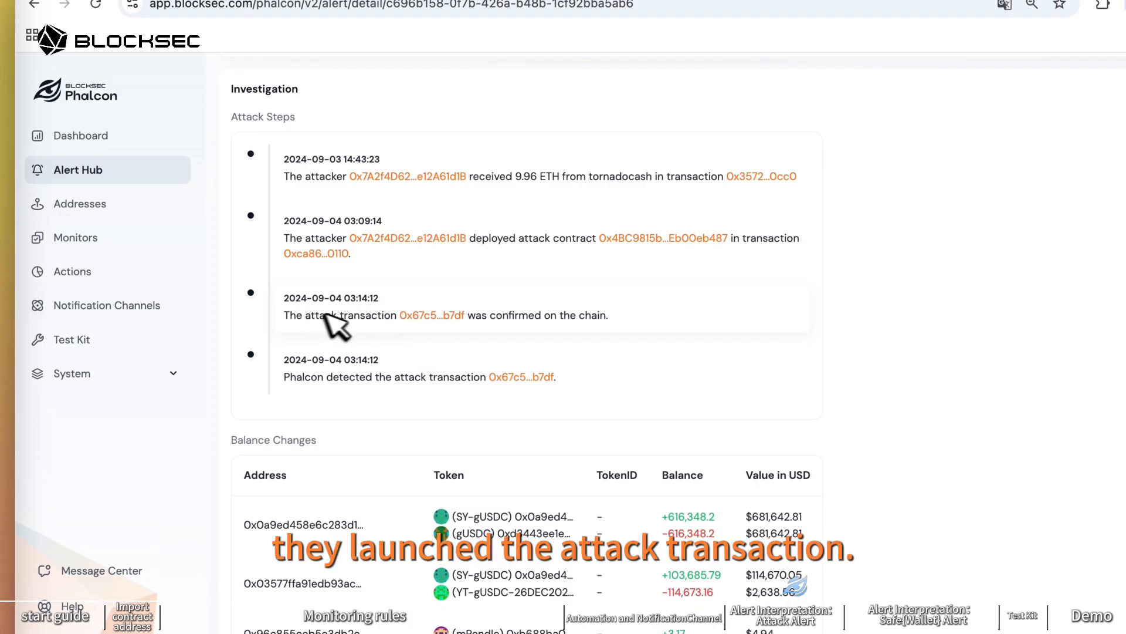
pyautogui.moveTo(327, 344); pyautogui.dragTo(376, 345)
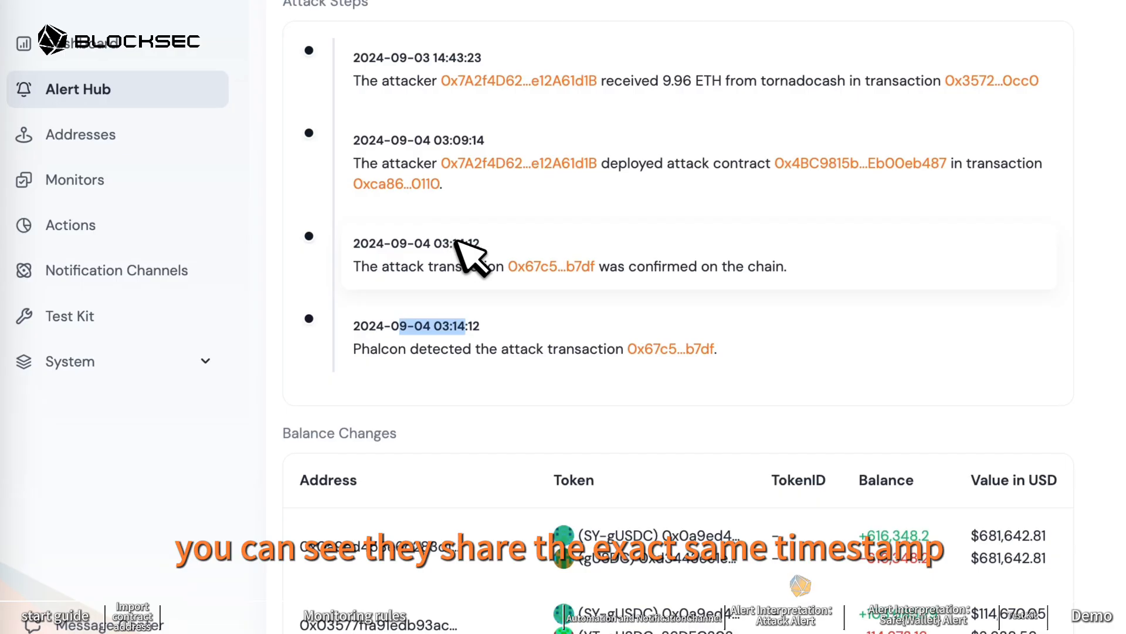
pyautogui.moveTo(466, 326); pyautogui.dragTo(481, 327)
pyautogui.scroll(-1, 471, 365)
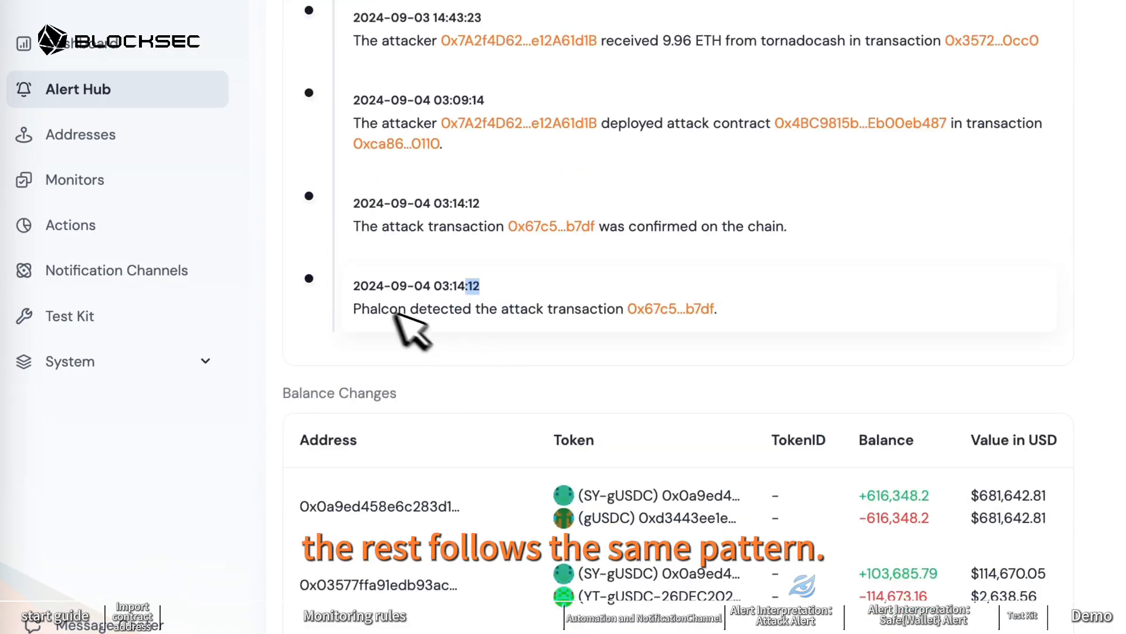
pyautogui.scroll(-1, 427, 314)
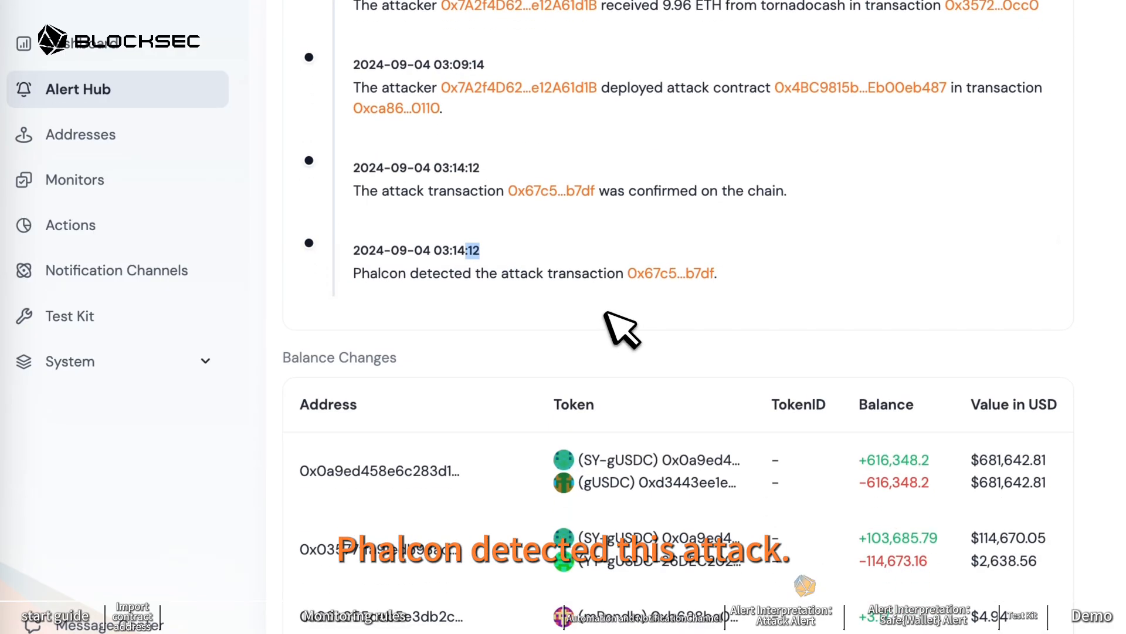
pyautogui.scroll(1, 617, 327)
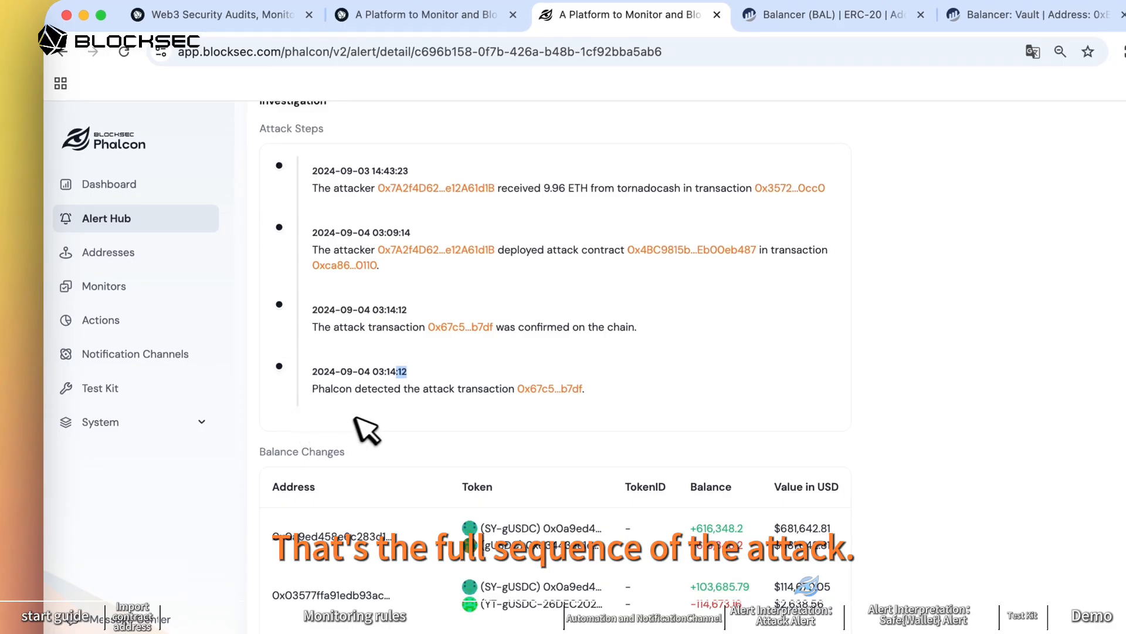
pyautogui.scroll(-3, 365, 428)
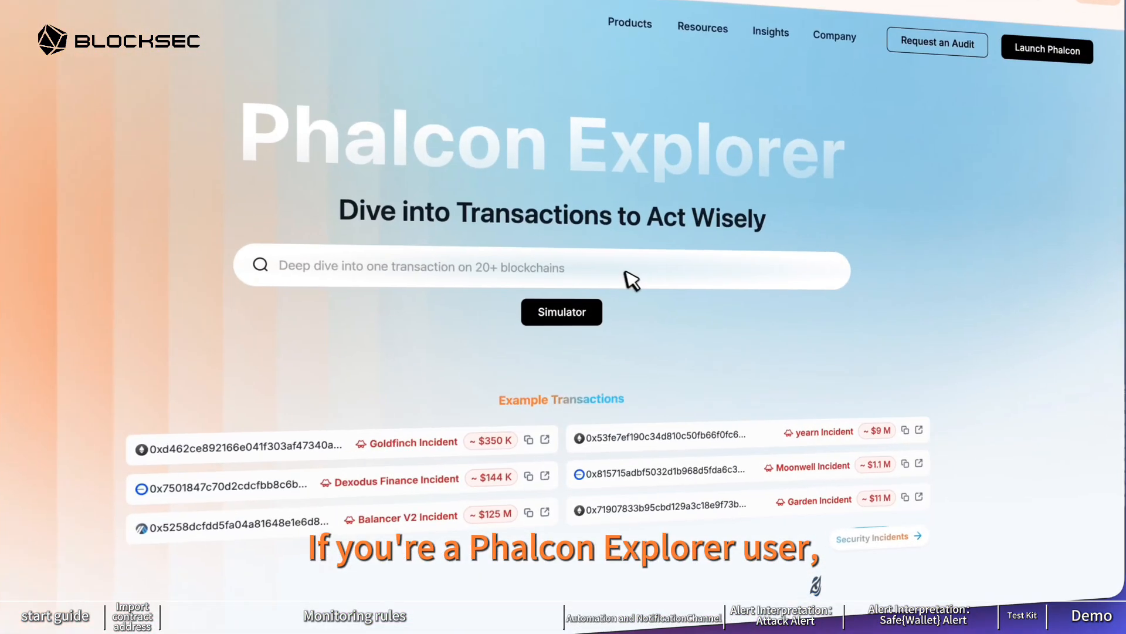
# Search Phalcon Explorer for transaction 0x67c5400da117b906f8c0fc5f5149e4ea10ed6358cd9ea2ec0ed8f559d757b7df and examine its balance changes
pyautogui.click(632, 258)
pyautogui.write('0x67c5400da117b906f8c0fc5f5149e4ea10ed6358cd9ea2ec0ed8f559d757b7df')
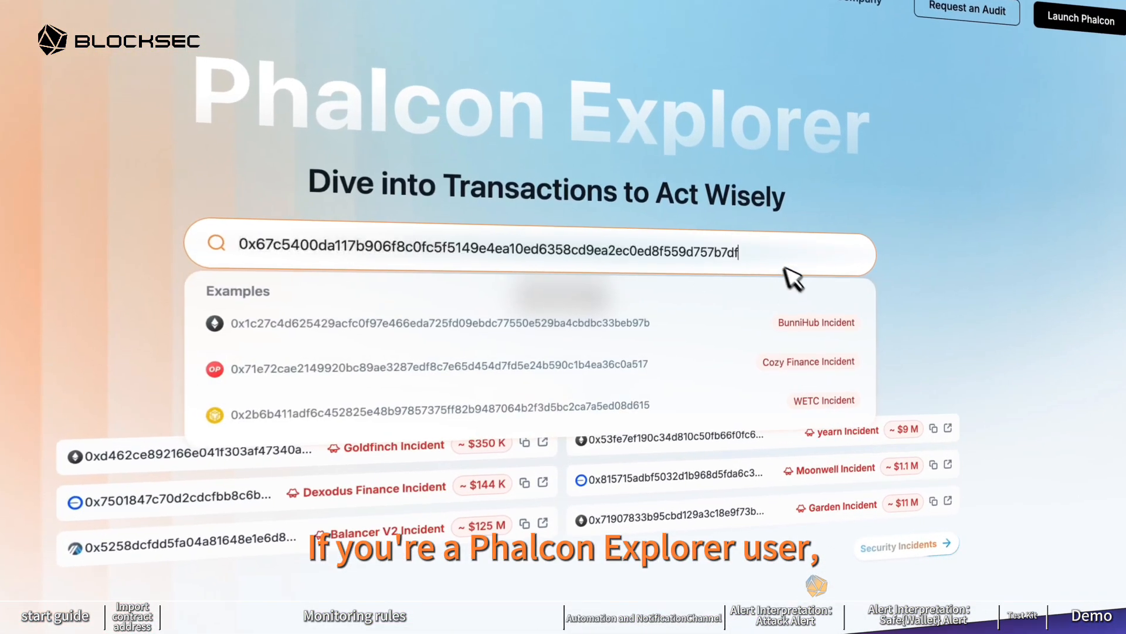
pyautogui.click(850, 323)
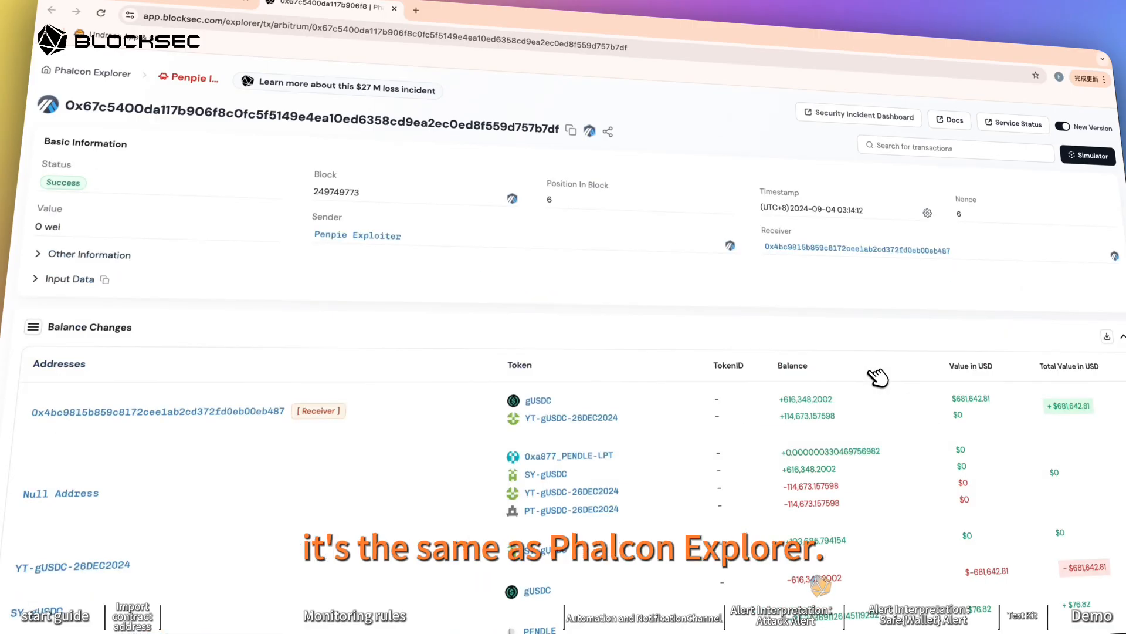
pyautogui.scroll(-10, 878, 377)
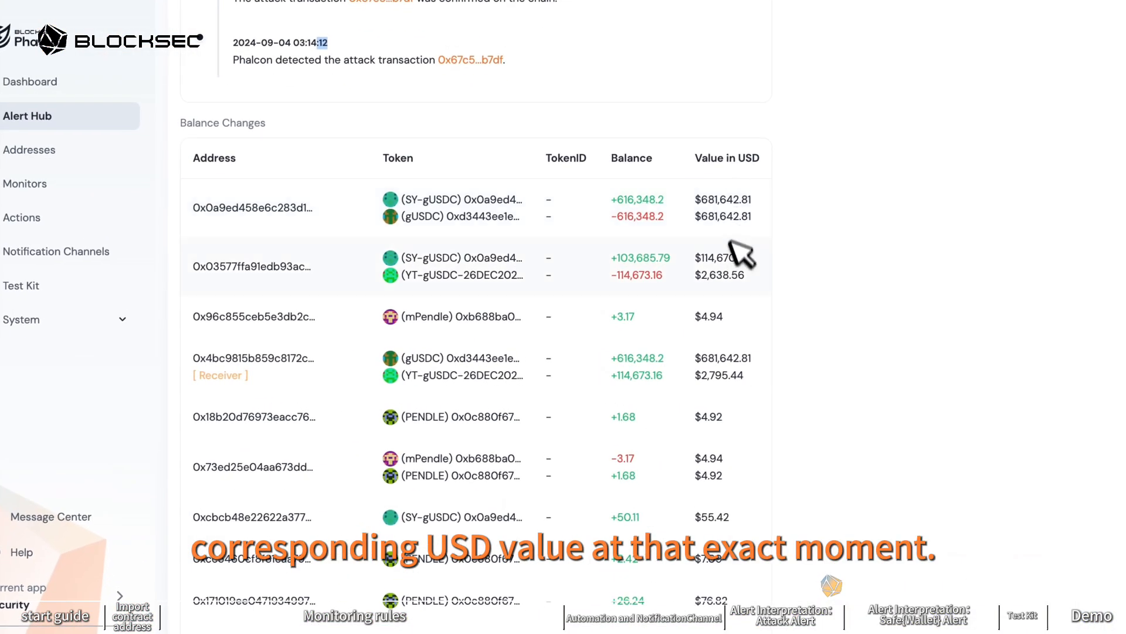
# Examine the alert's Balance Changes and Fund Flow, enlarging the fund flow graph and closing it again
pyautogui.scroll(-4, 668, 285)
pyautogui.click(278, 589)
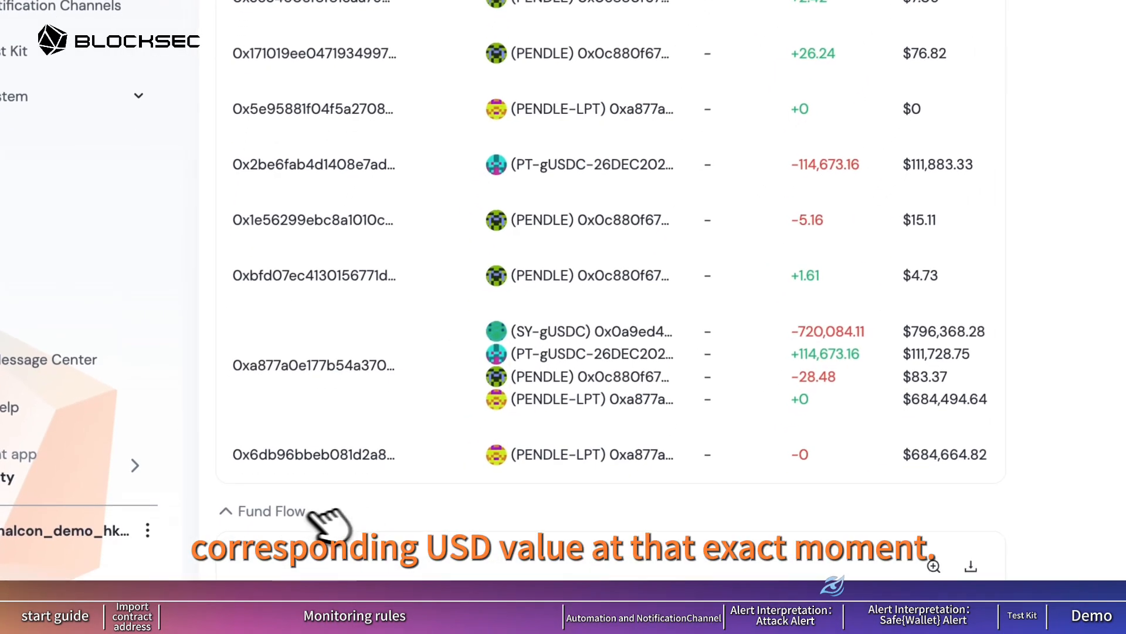
pyautogui.scroll(-8, 368, 590)
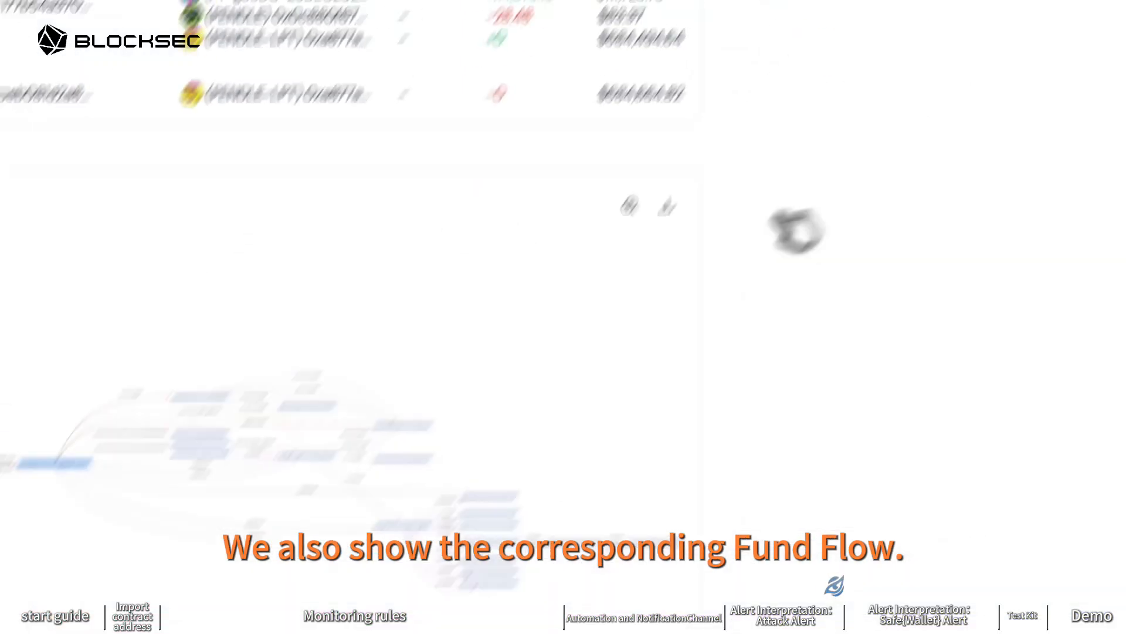
pyautogui.click(630, 206)
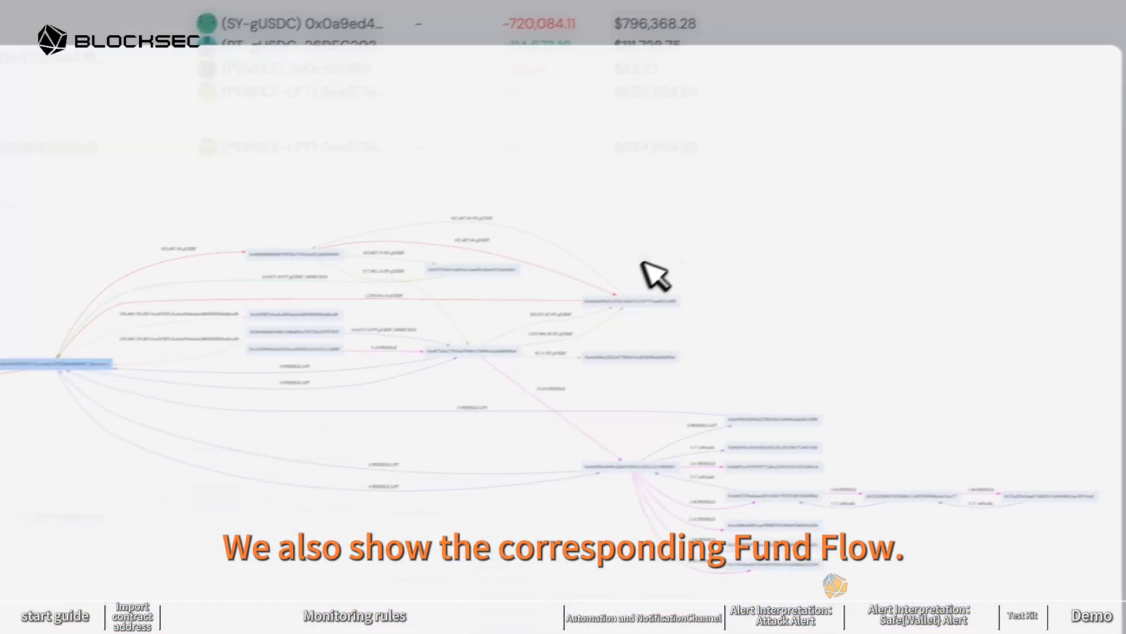
pyautogui.scroll(3, 678, 262)
pyautogui.scroll(3, 425, 351)
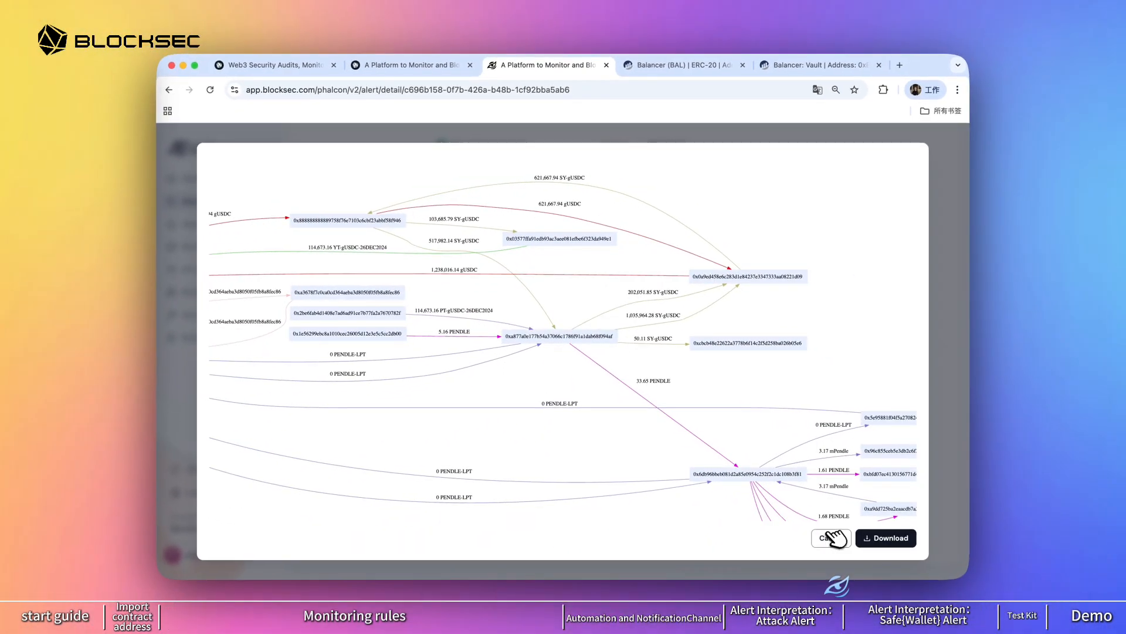
pyautogui.click(843, 549)
# Return to the Alert Hub and filter the alert list by Critical severity
pyautogui.scroll(10, 917, 336)
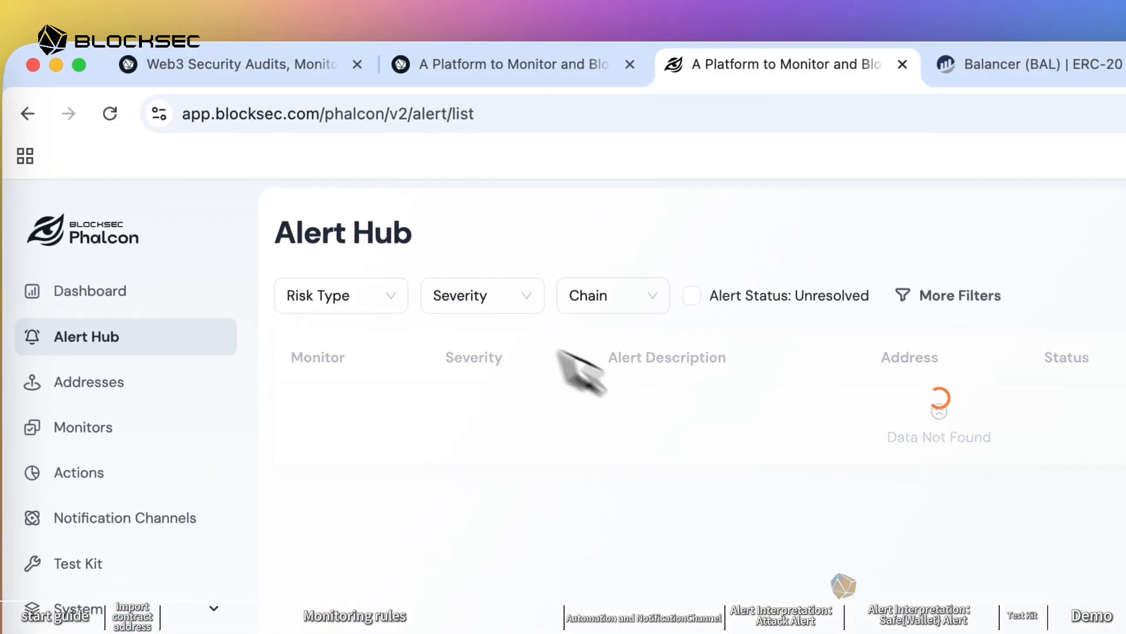
pyautogui.click(522, 295)
pyautogui.click(518, 339)
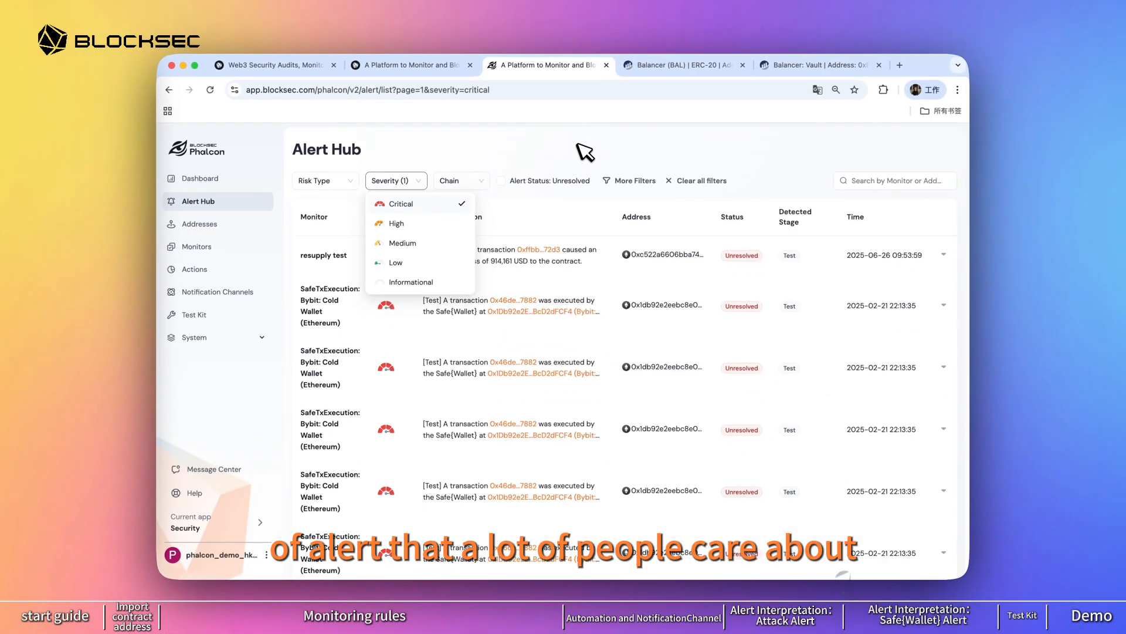
pyautogui.click(766, 213)
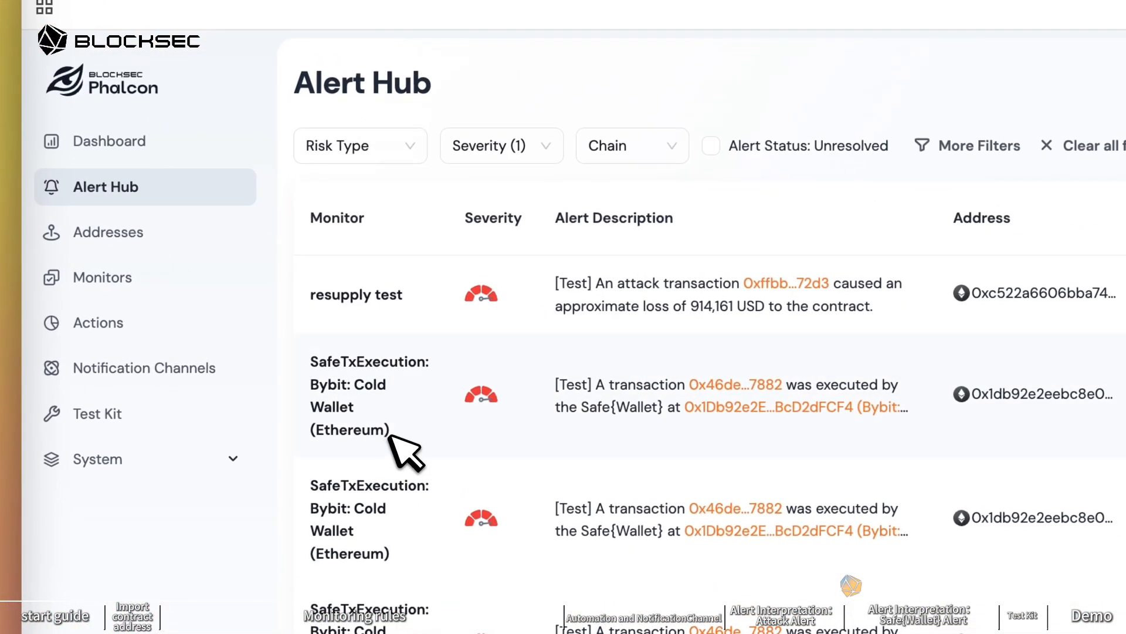
# Open the first "SafeTxExecution: Bybit: Cold Wallet (Ethereum)" alert and examine its alert, monitor and detection information
pyautogui.scroll(-1, 339, 326)
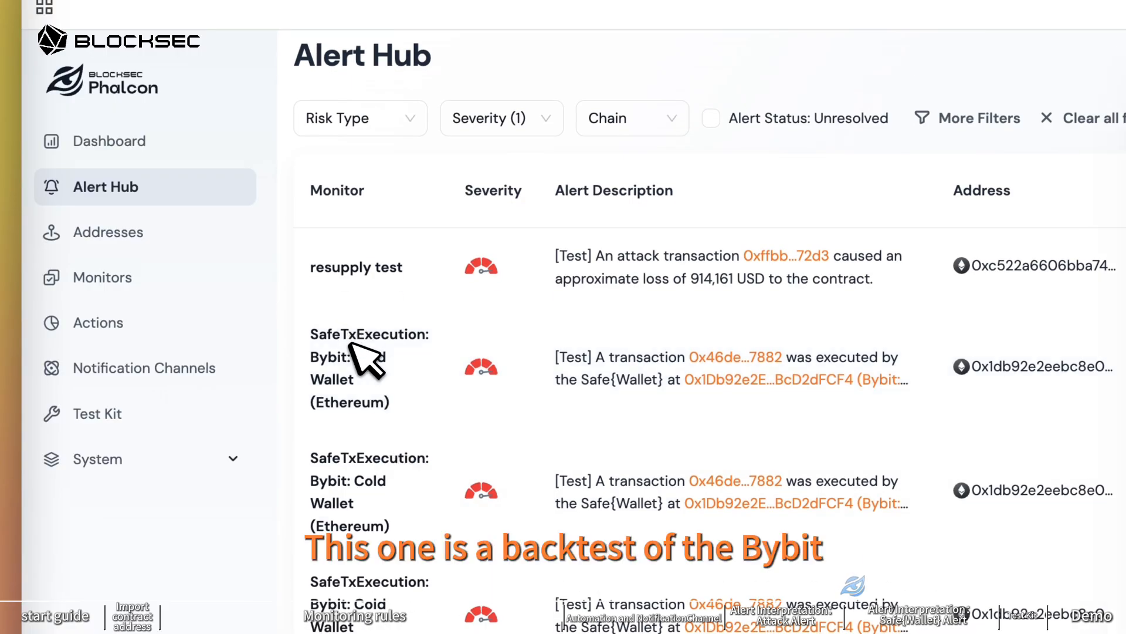
pyautogui.click(365, 360)
pyautogui.click(1067, 170)
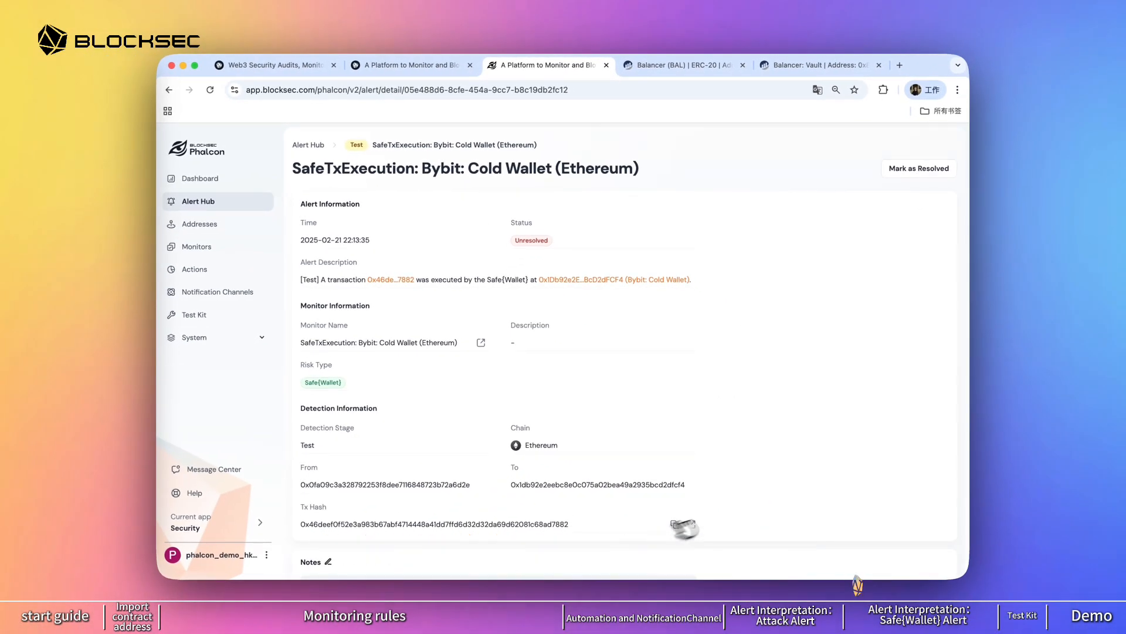
pyautogui.scroll(-1, 736, 511)
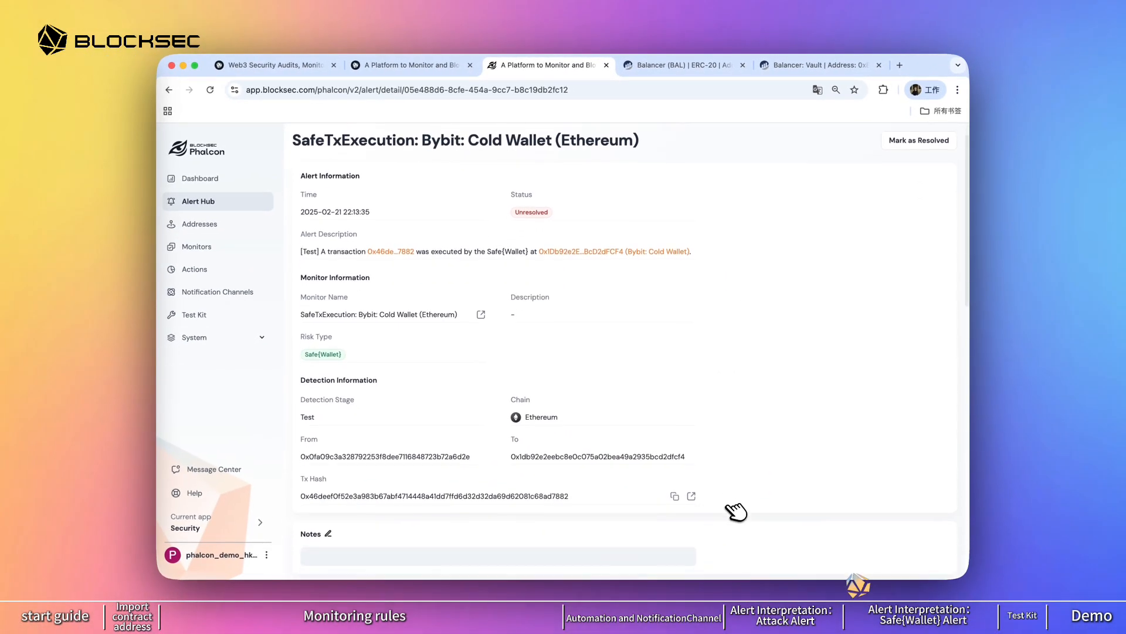
pyautogui.scroll(-4, 736, 510)
pyautogui.scroll(2, 736, 510)
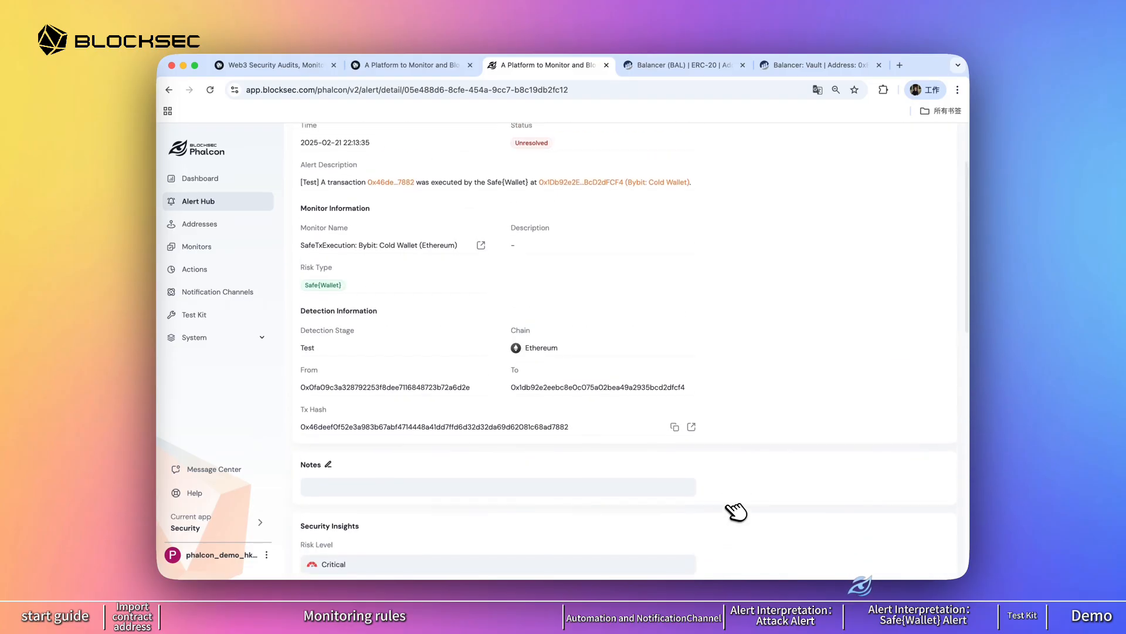
pyautogui.scroll(3, 737, 510)
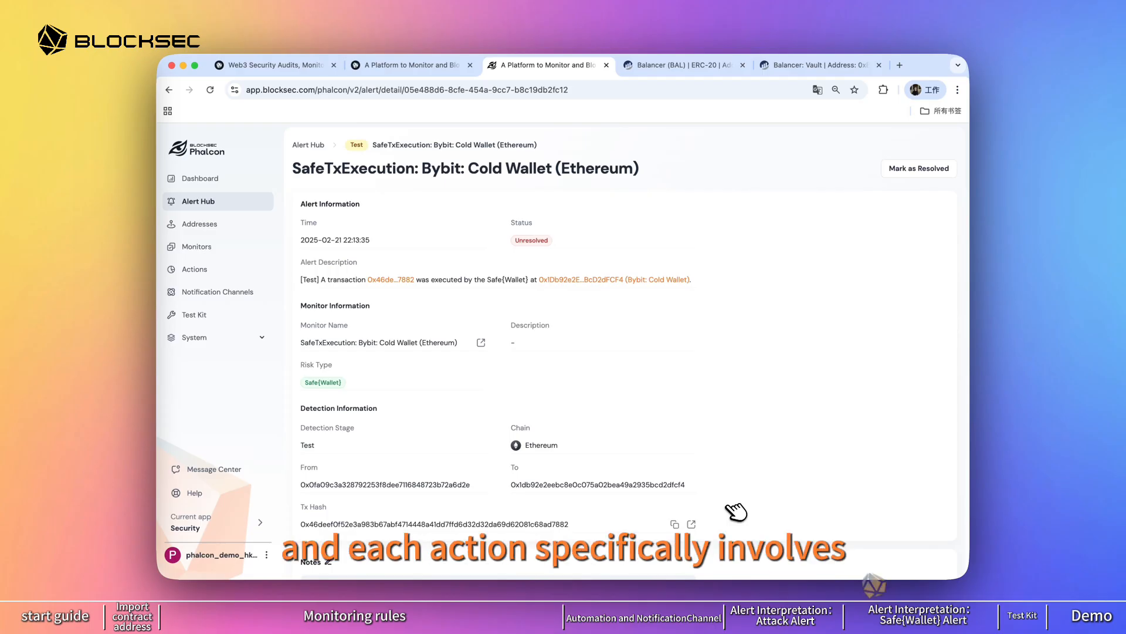
pyautogui.scroll(-1, 736, 511)
pyautogui.scroll(1, 736, 510)
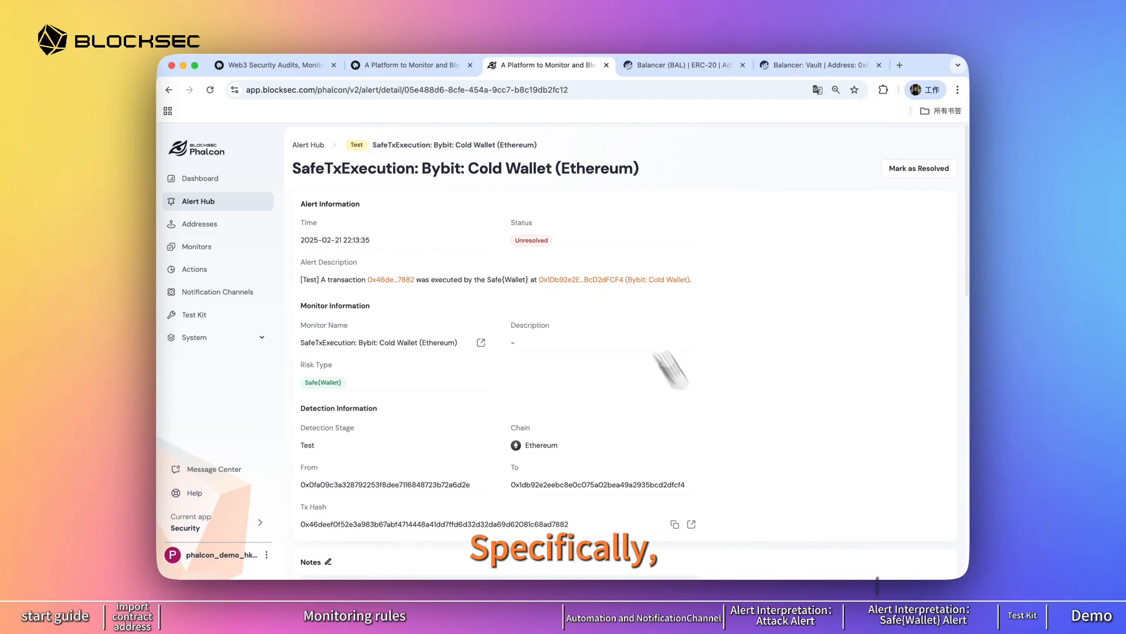
# Expand both operational risks and the interaction risk in the alert's Security Insights and examine their details
pyautogui.scroll(-8, 739, 382)
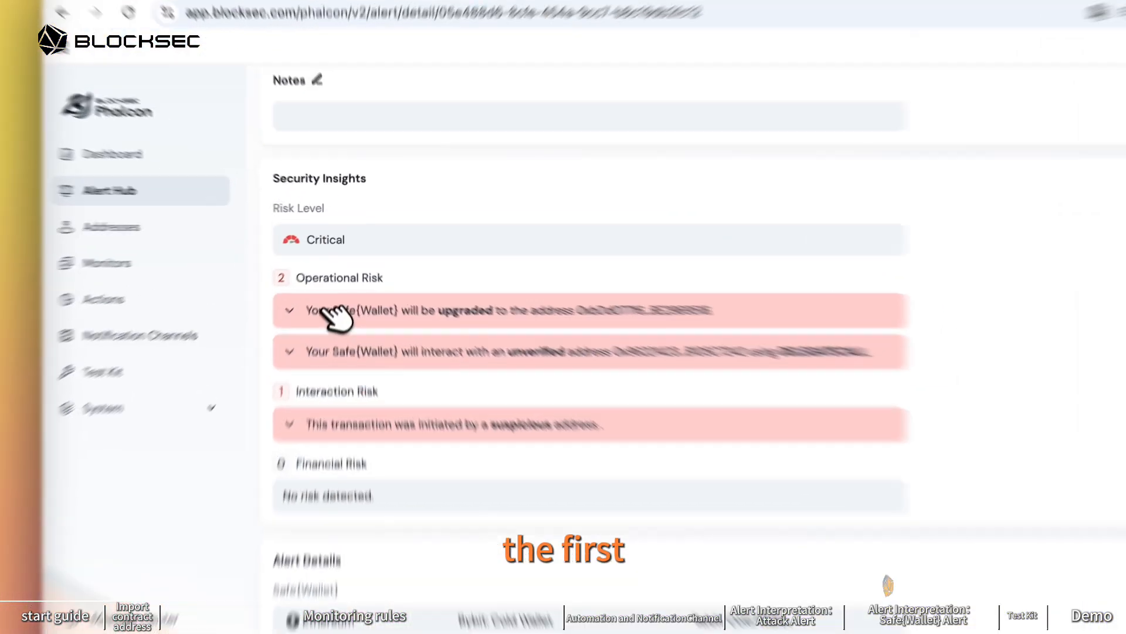
pyautogui.click(347, 278)
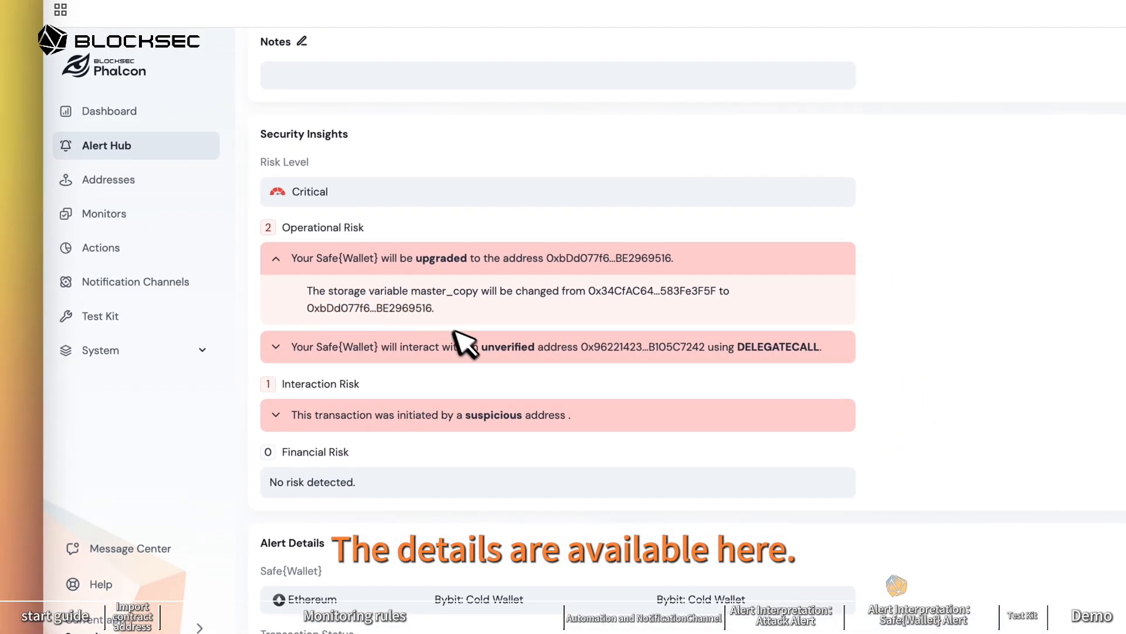
pyautogui.scroll(-1, 463, 340)
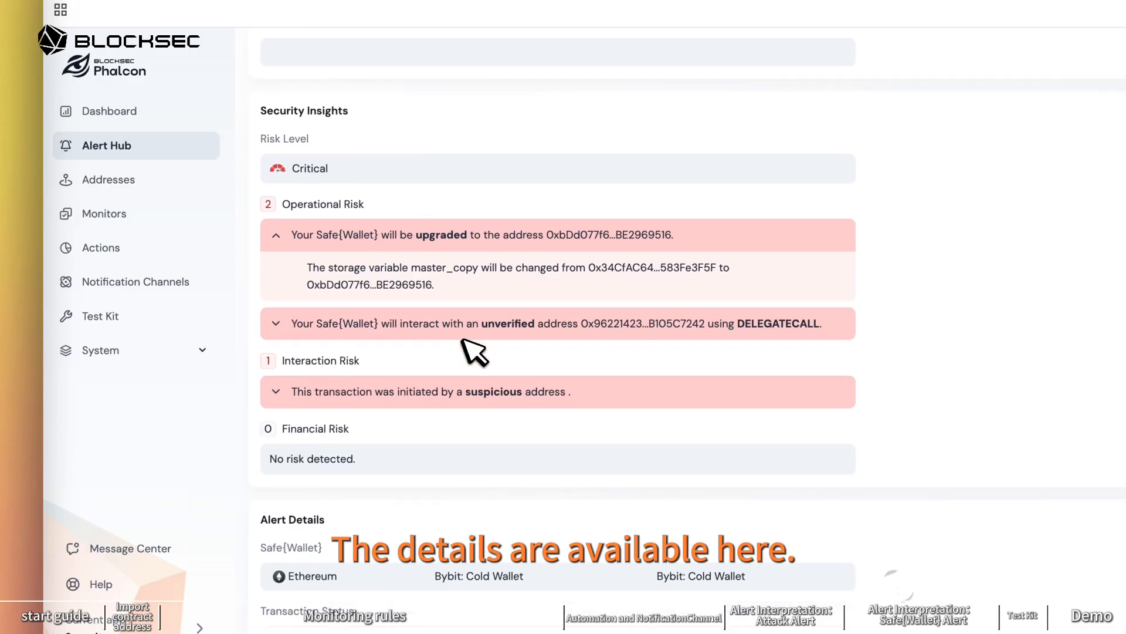
pyautogui.click(321, 323)
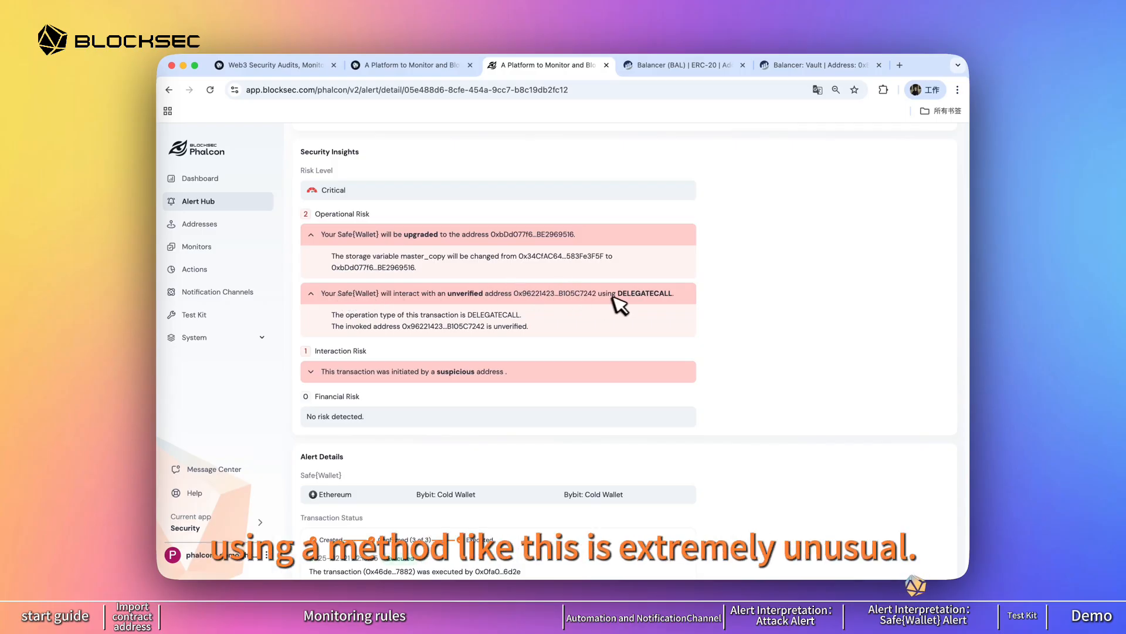
pyautogui.scroll(-2, 678, 298)
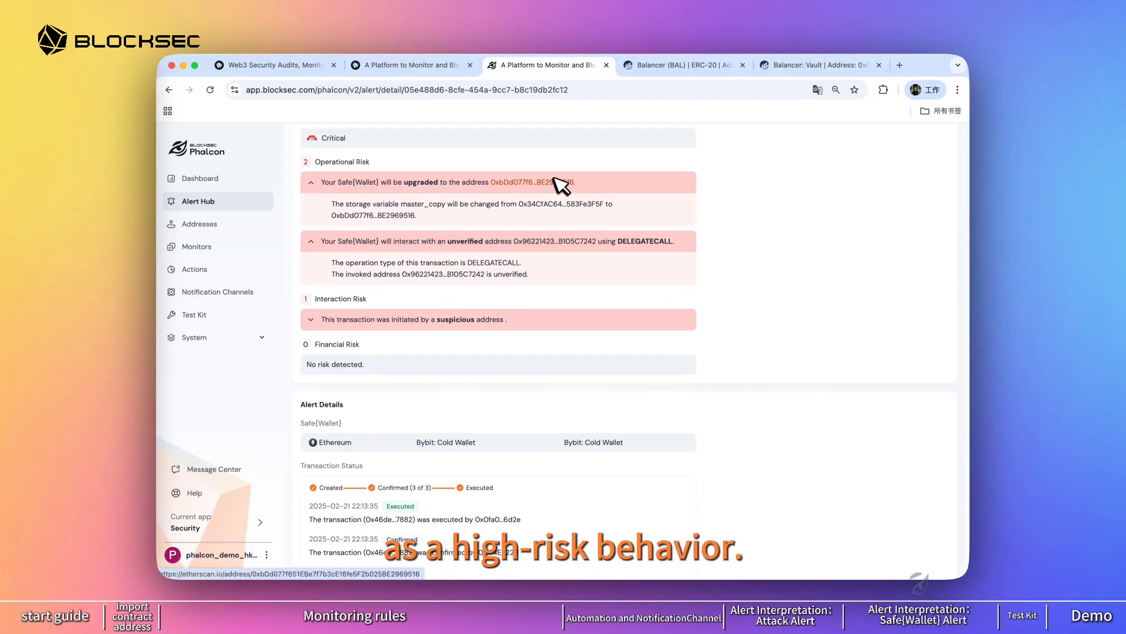
pyautogui.click(317, 319)
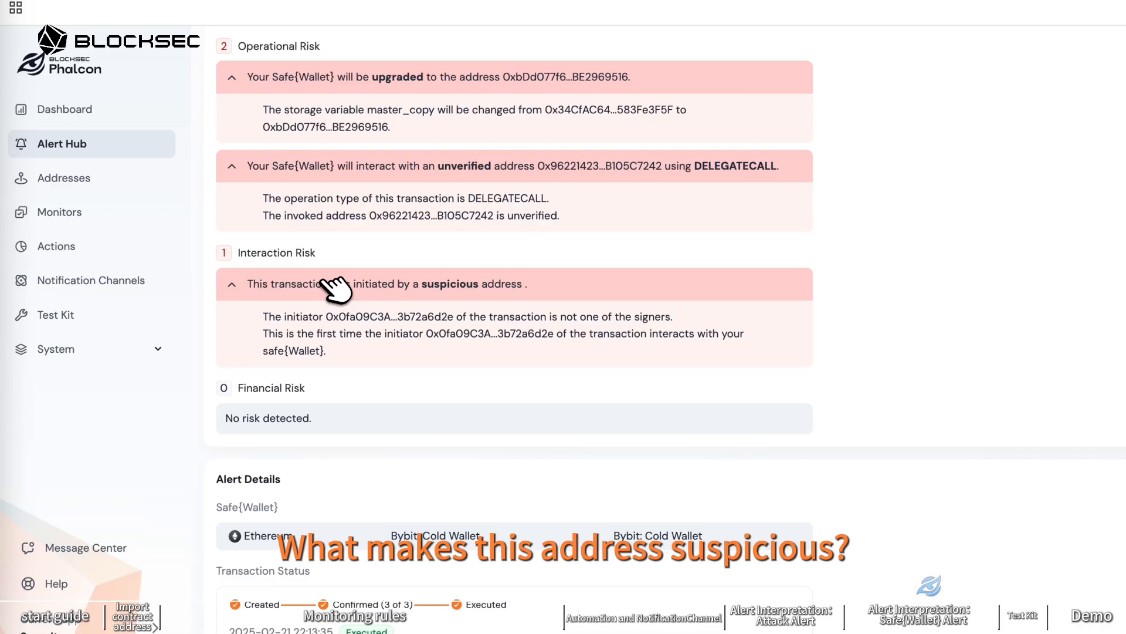
pyautogui.scroll(-1, 656, 333)
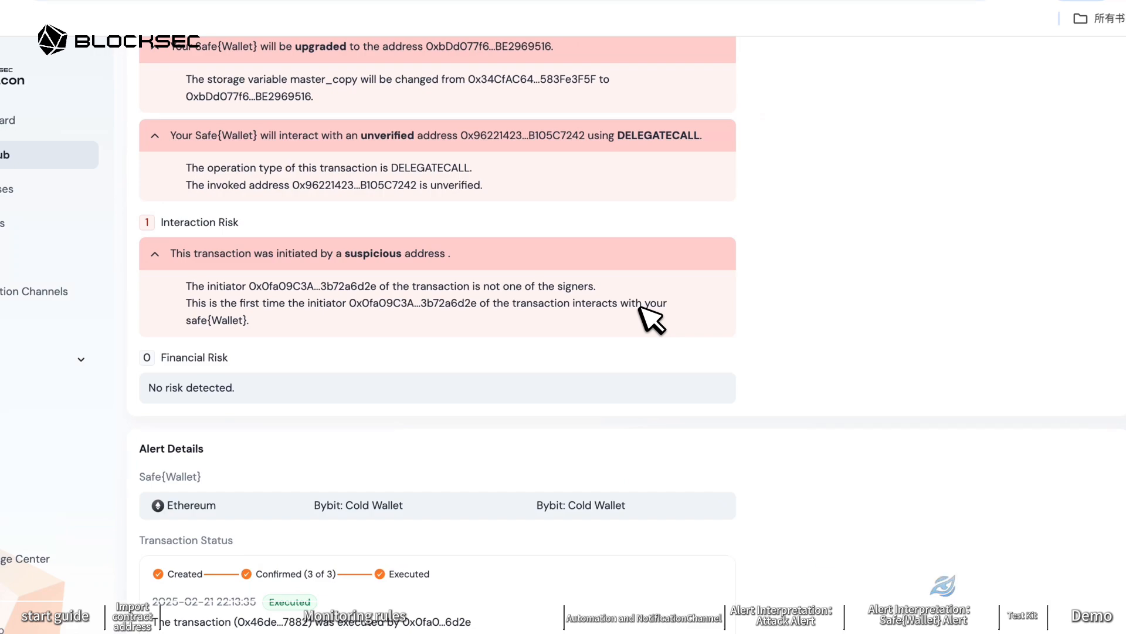
# Examine the Safe{Wallet} transaction's status timeline from creation through confirmations to execution in Alert Details
pyautogui.scroll(-5, 651, 319)
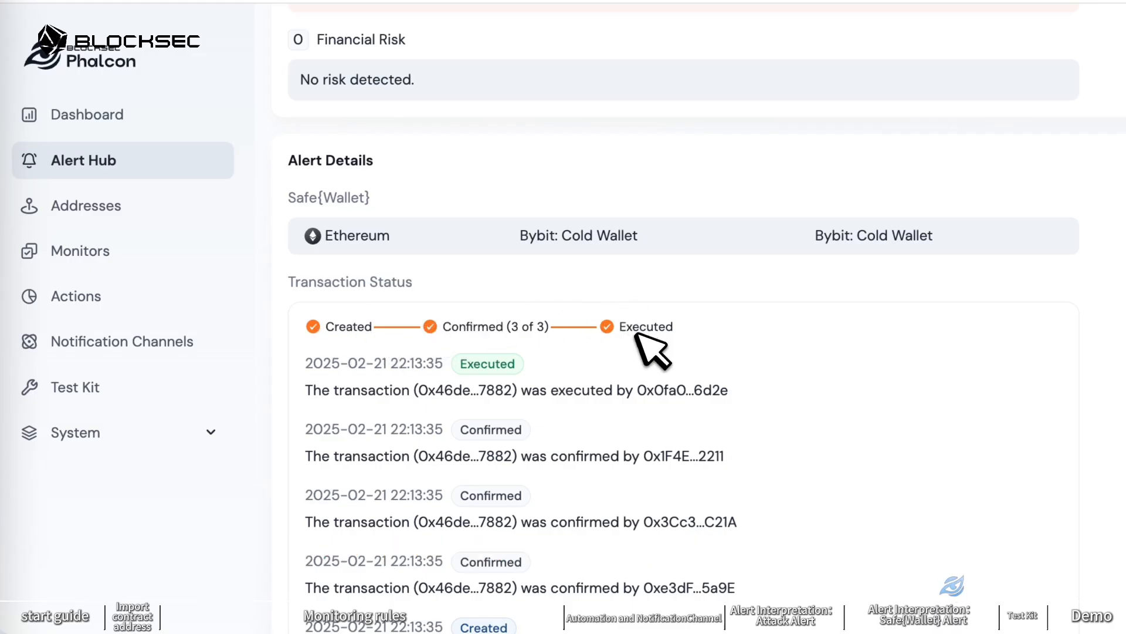
pyautogui.scroll(-1, 642, 352)
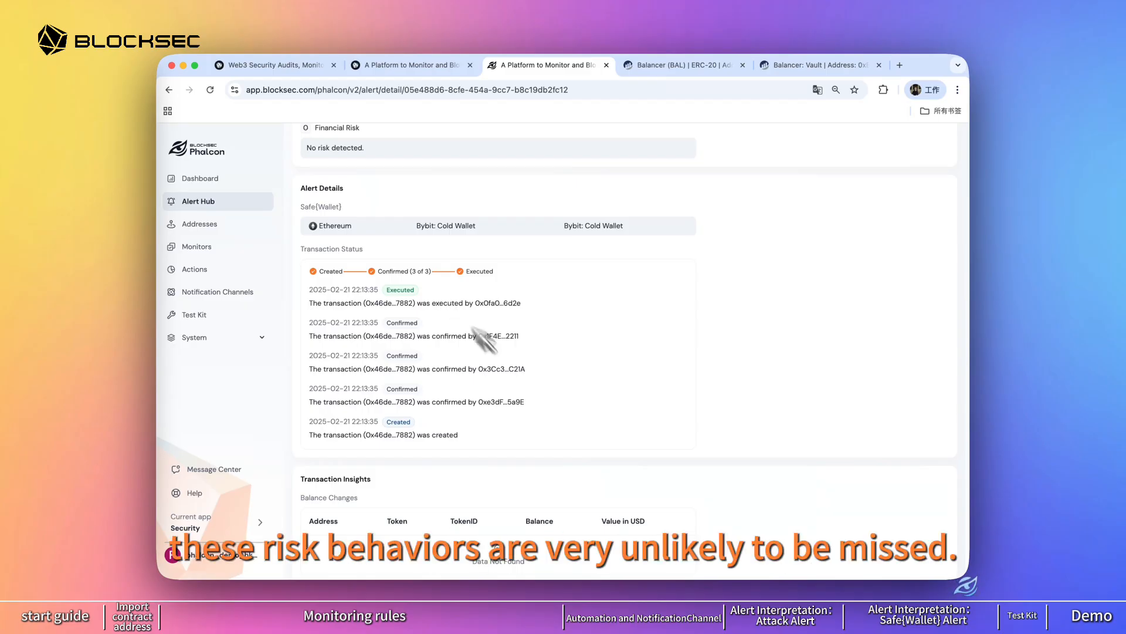
pyautogui.scroll(-1, 589, 469)
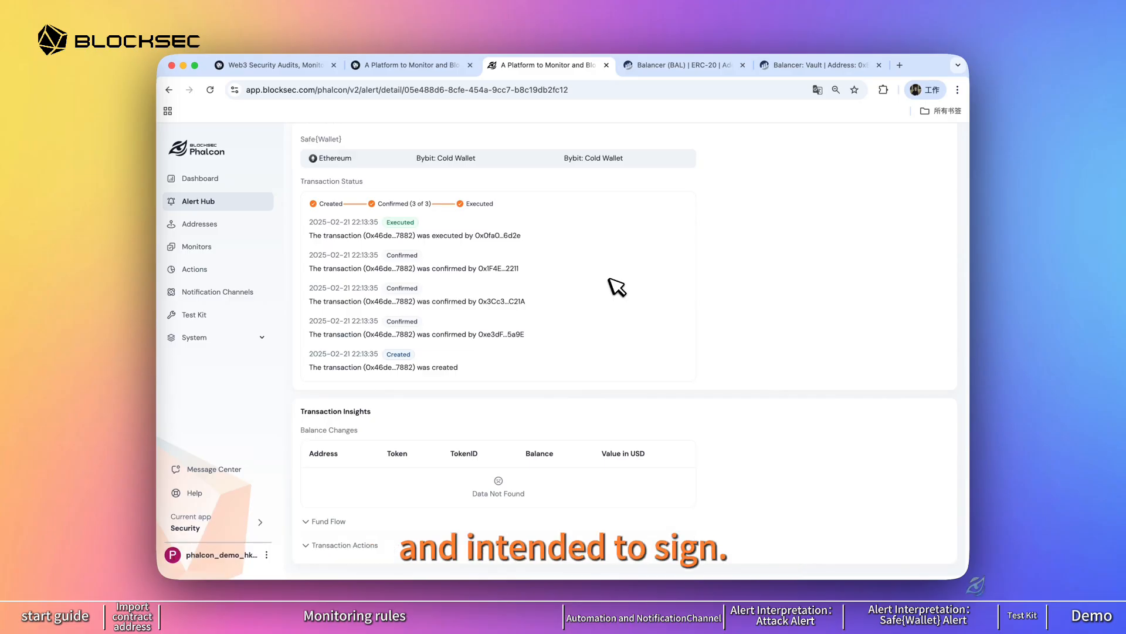
# Expand Fund Flow in Transaction Insights and examine it together with the Balance Changes
pyautogui.scroll(-3, 317, 546)
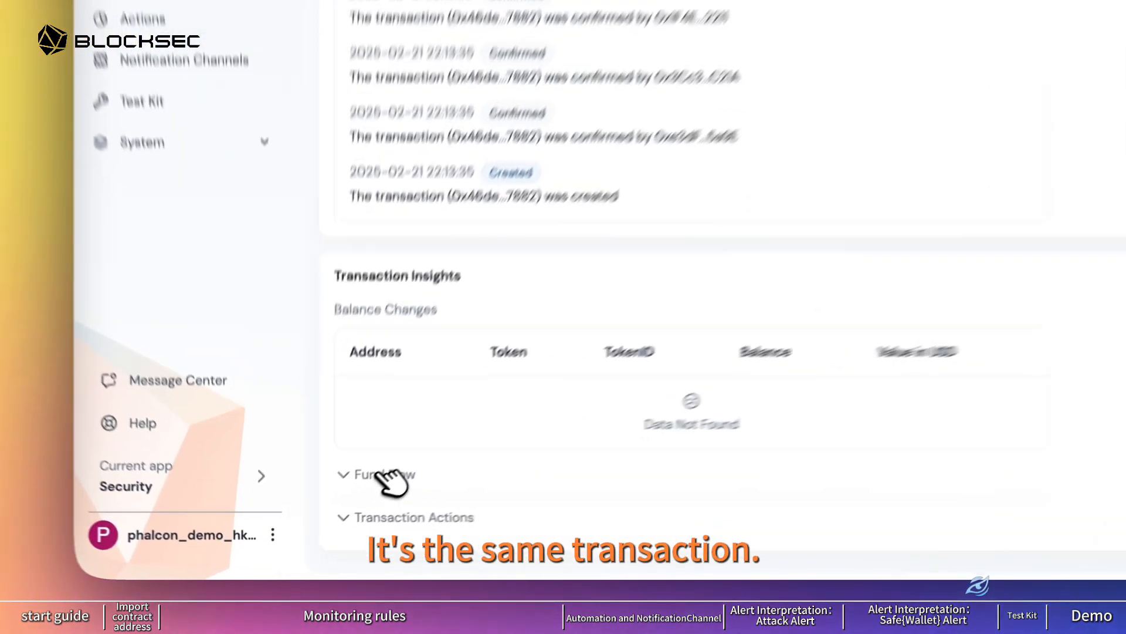
pyautogui.click(329, 366)
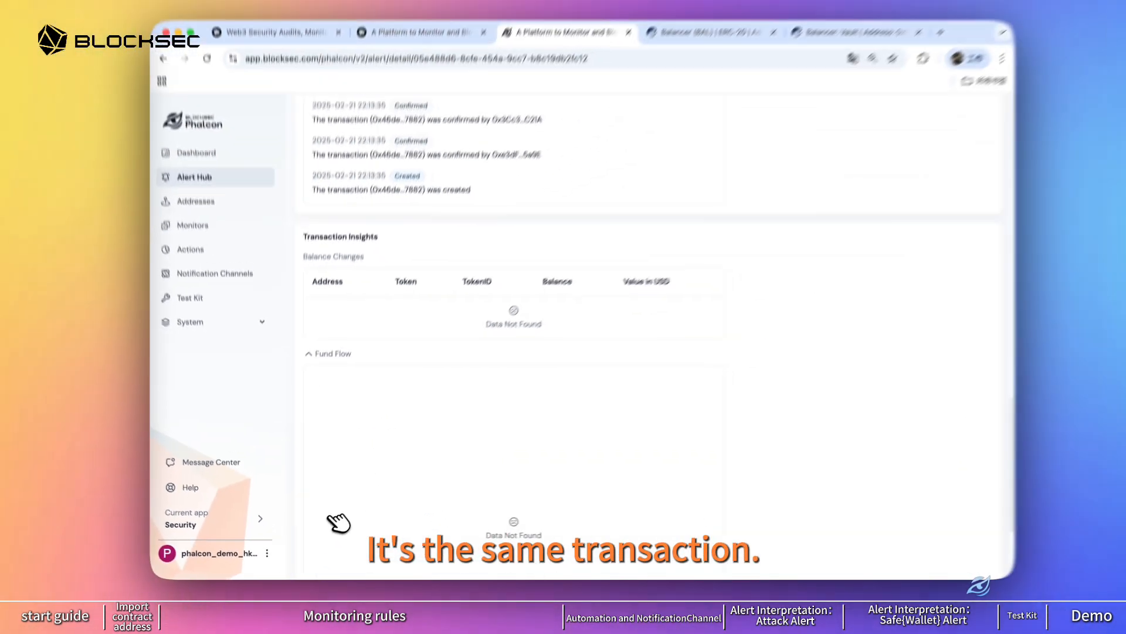
pyautogui.scroll(-2, 332, 521)
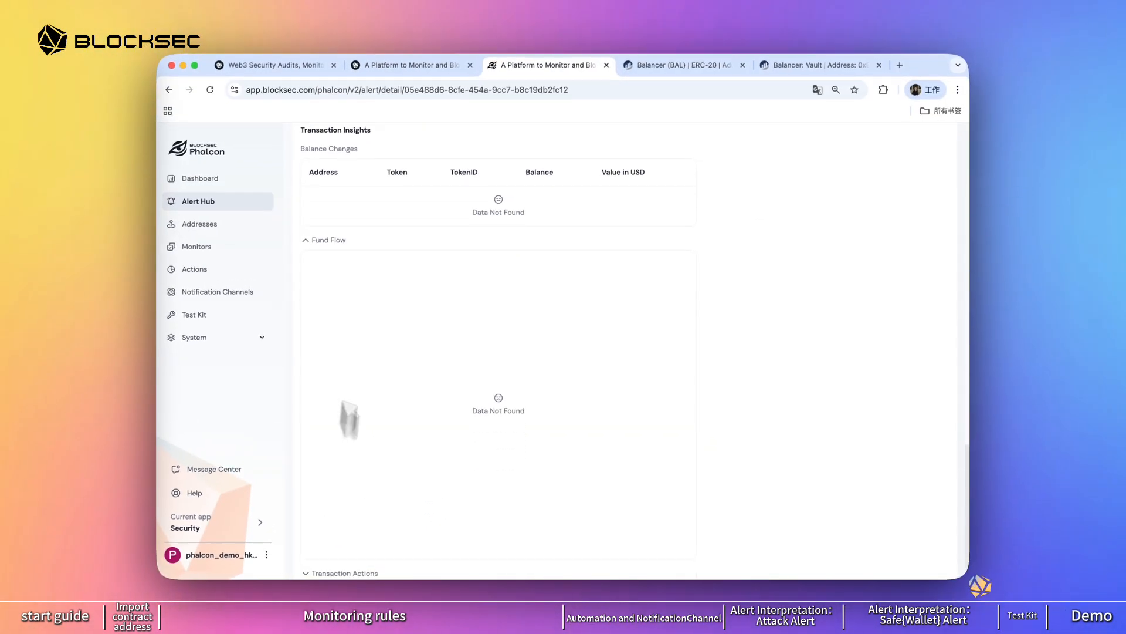
pyautogui.scroll(-1, 360, 202)
pyautogui.scroll(2, 364, 446)
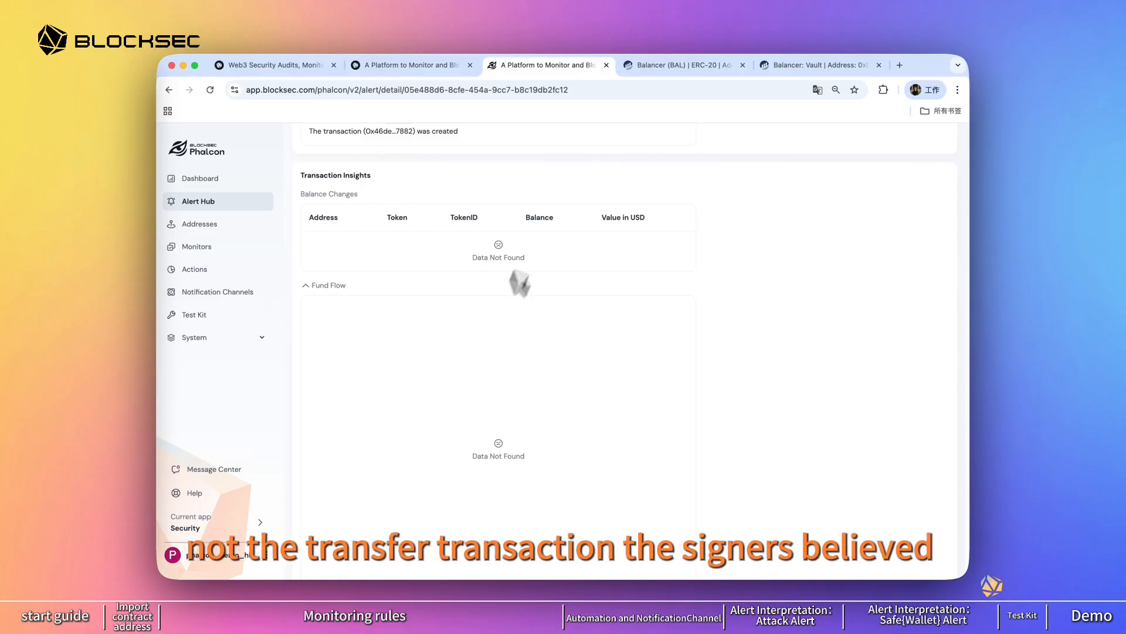
pyautogui.scroll(1, 494, 420)
pyautogui.scroll(-3, 487, 413)
pyautogui.scroll(7, 486, 413)
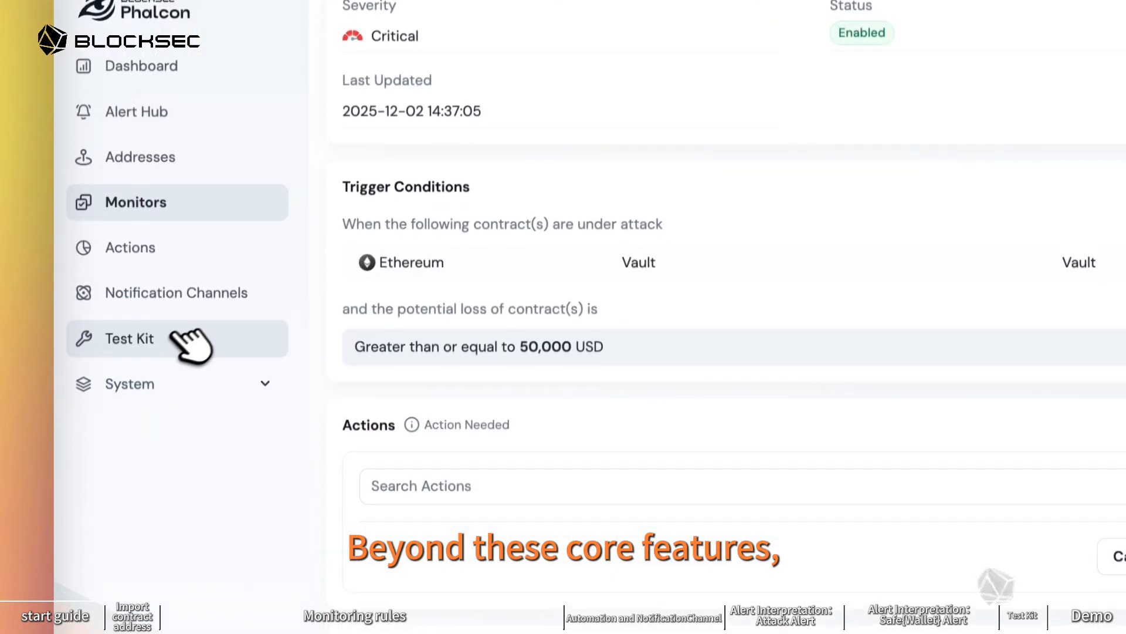
# Compare the Backtest and Simulation settings for a new test transaction in the Test Kit, closing the form without running a test
pyautogui.click(176, 418)
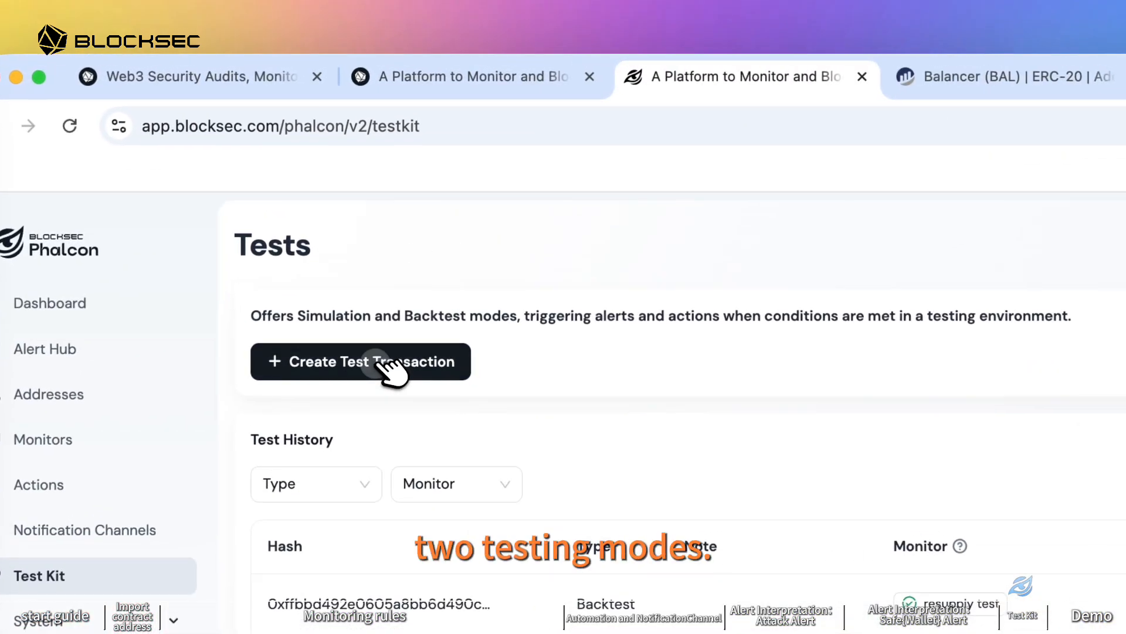
pyautogui.click(378, 209)
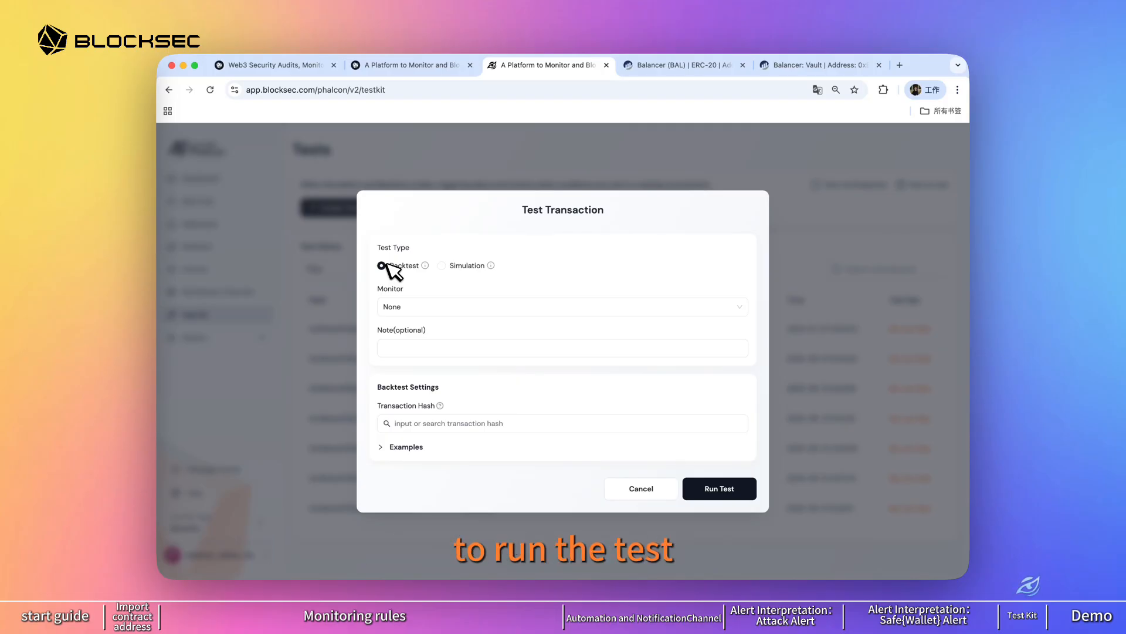
pyautogui.click(441, 266)
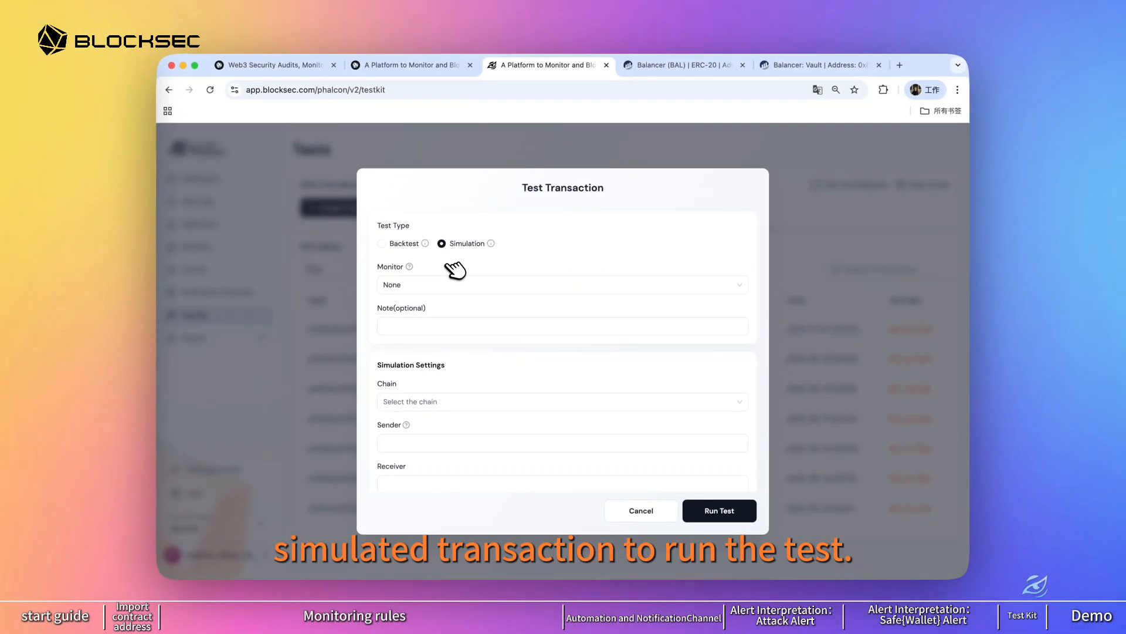
pyautogui.click(388, 243)
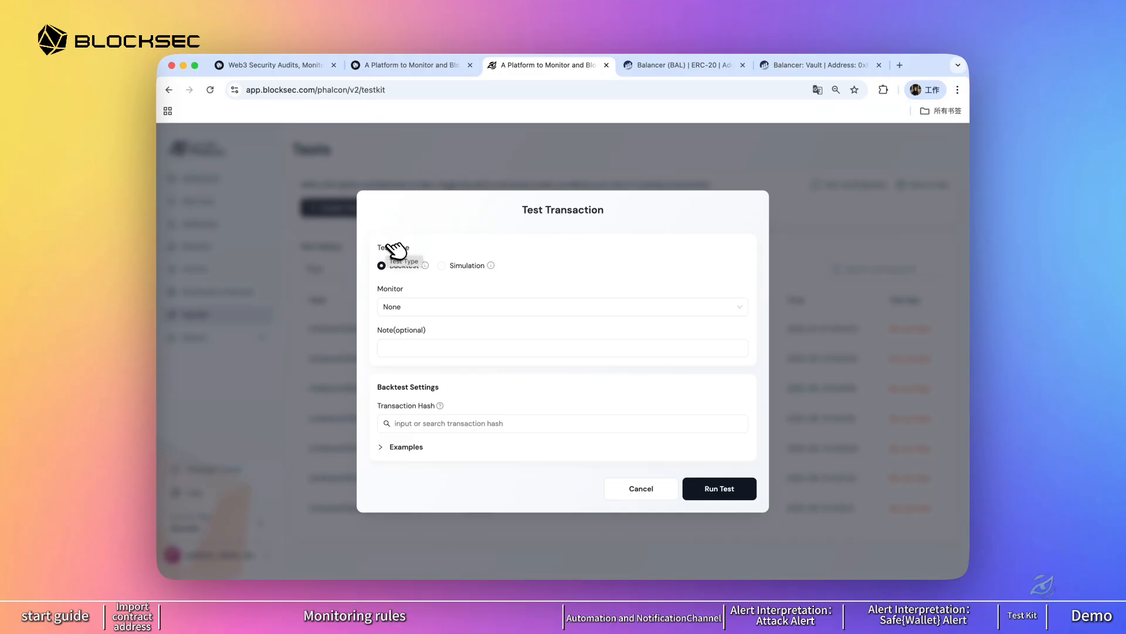
pyautogui.click(642, 489)
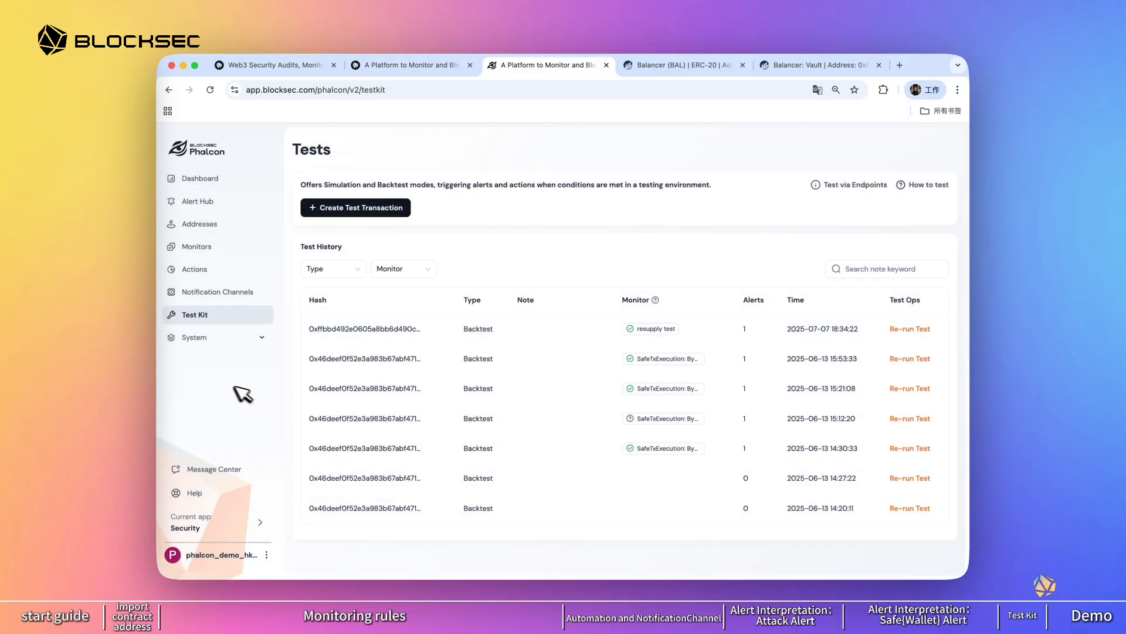
# Return to the Dashboard and open the selection for switching the current app from Security
pyautogui.click(225, 179)
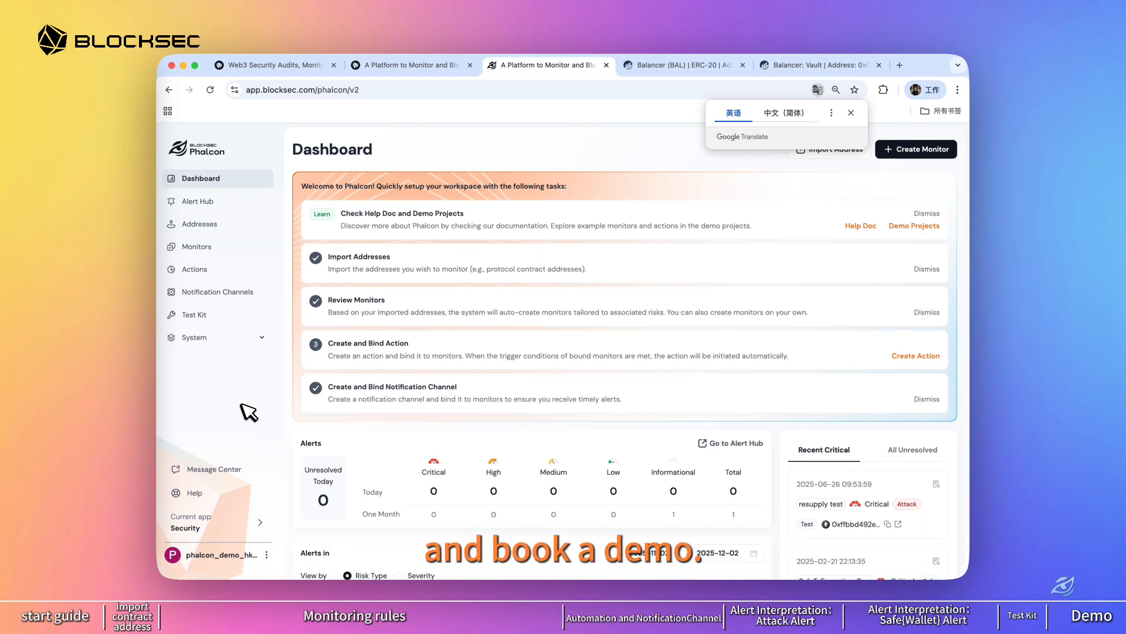
pyautogui.click(851, 114)
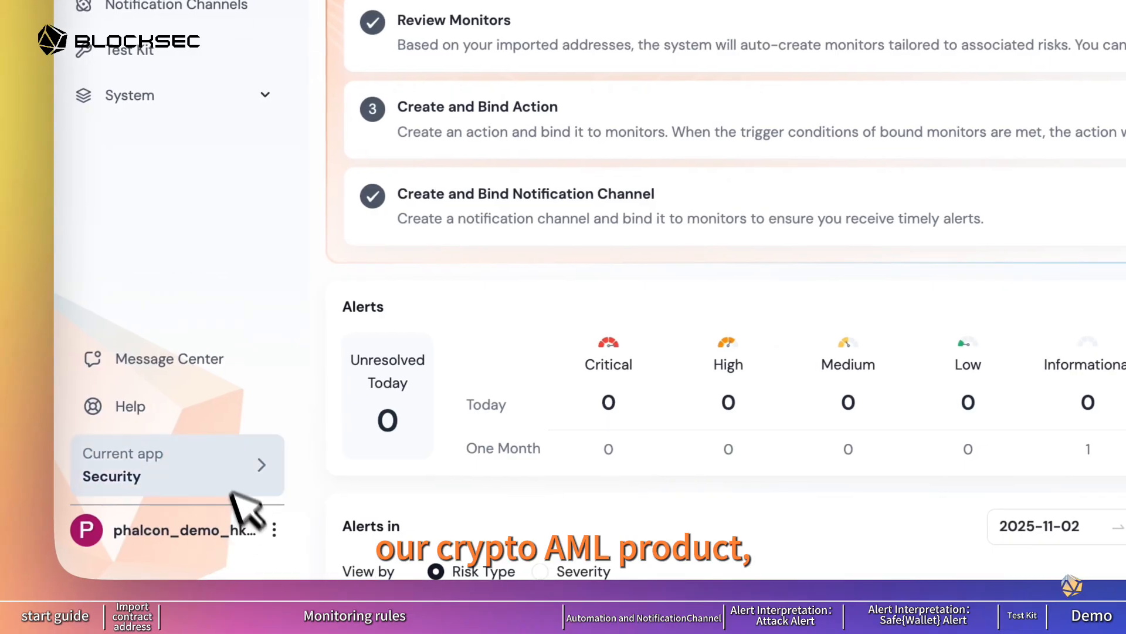
pyautogui.click(223, 463)
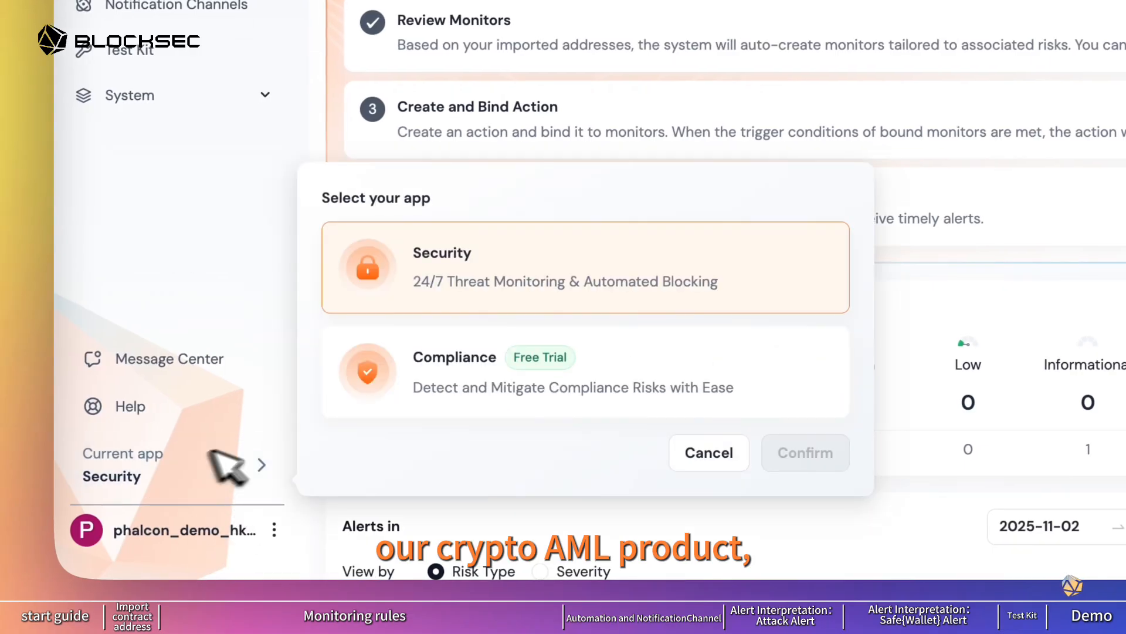